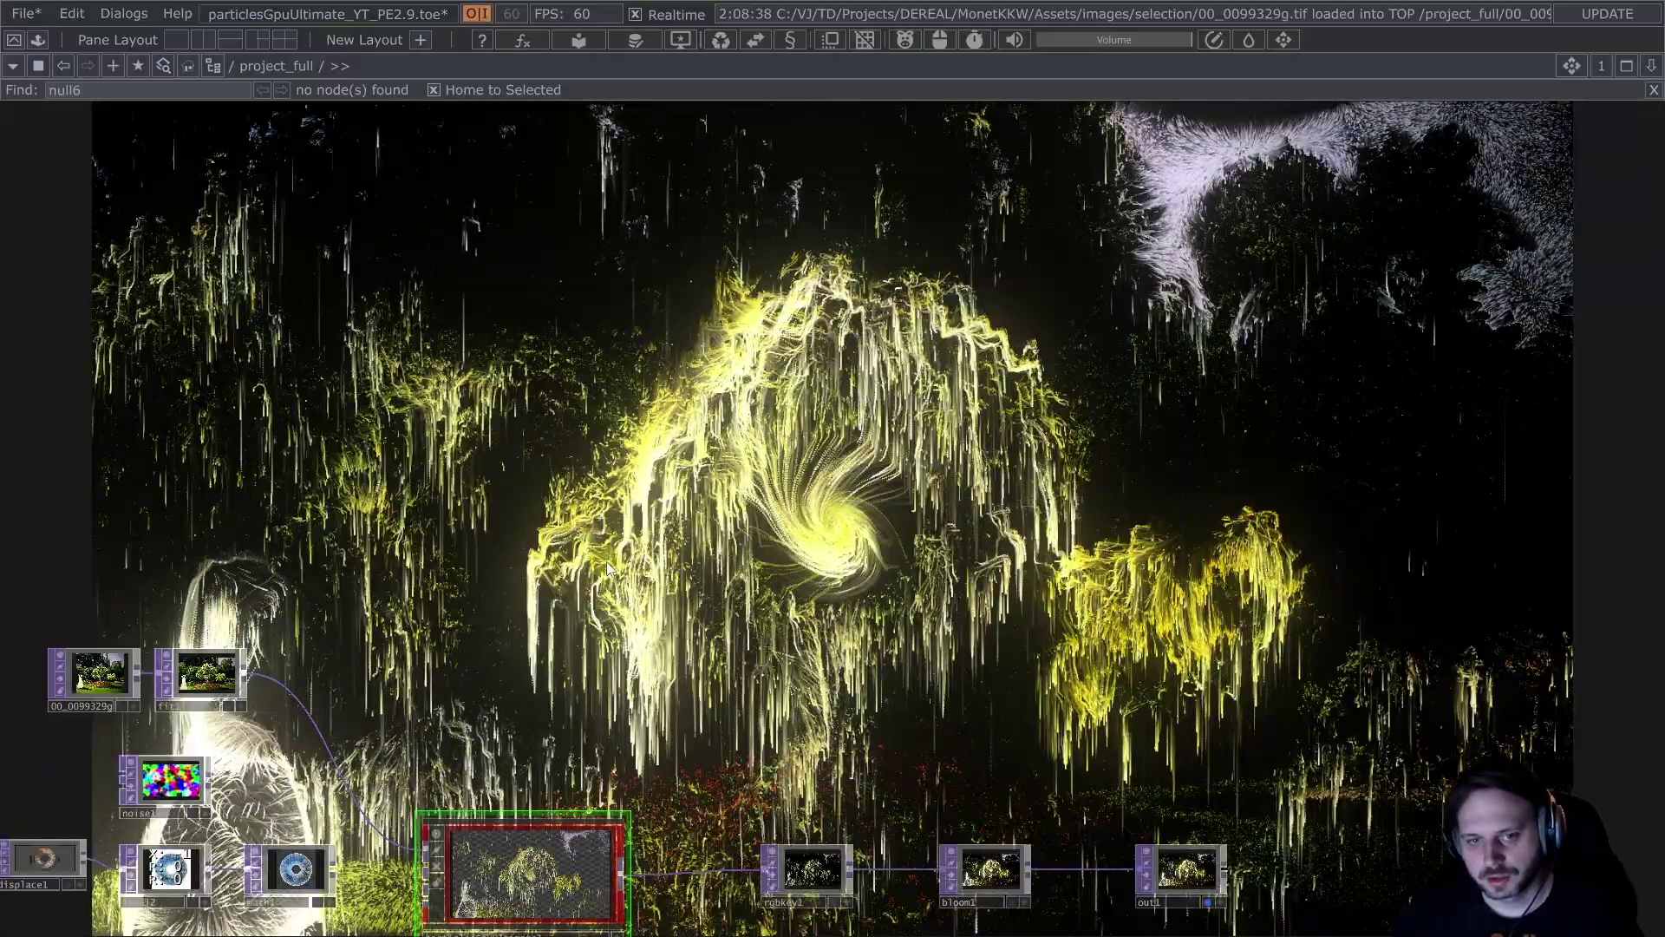
Step: Bring the particle node chain into view and raise the turbulence effector exponent to 3.4
drag(575, 650, 778, 477)
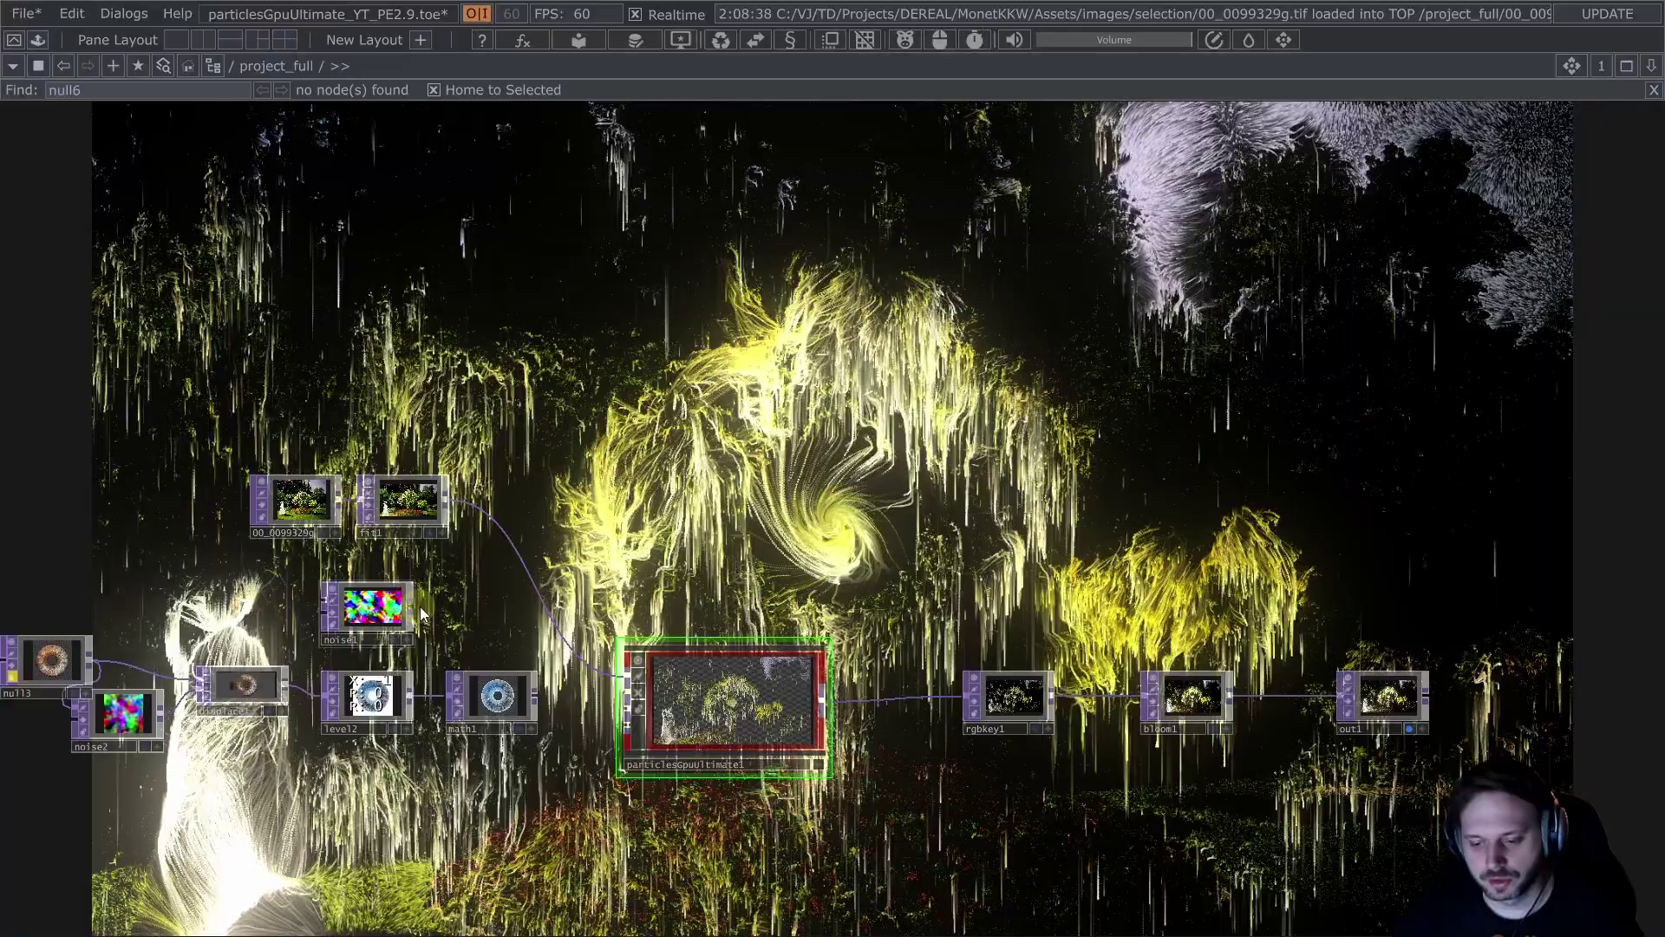
drag(696, 514, 691, 564)
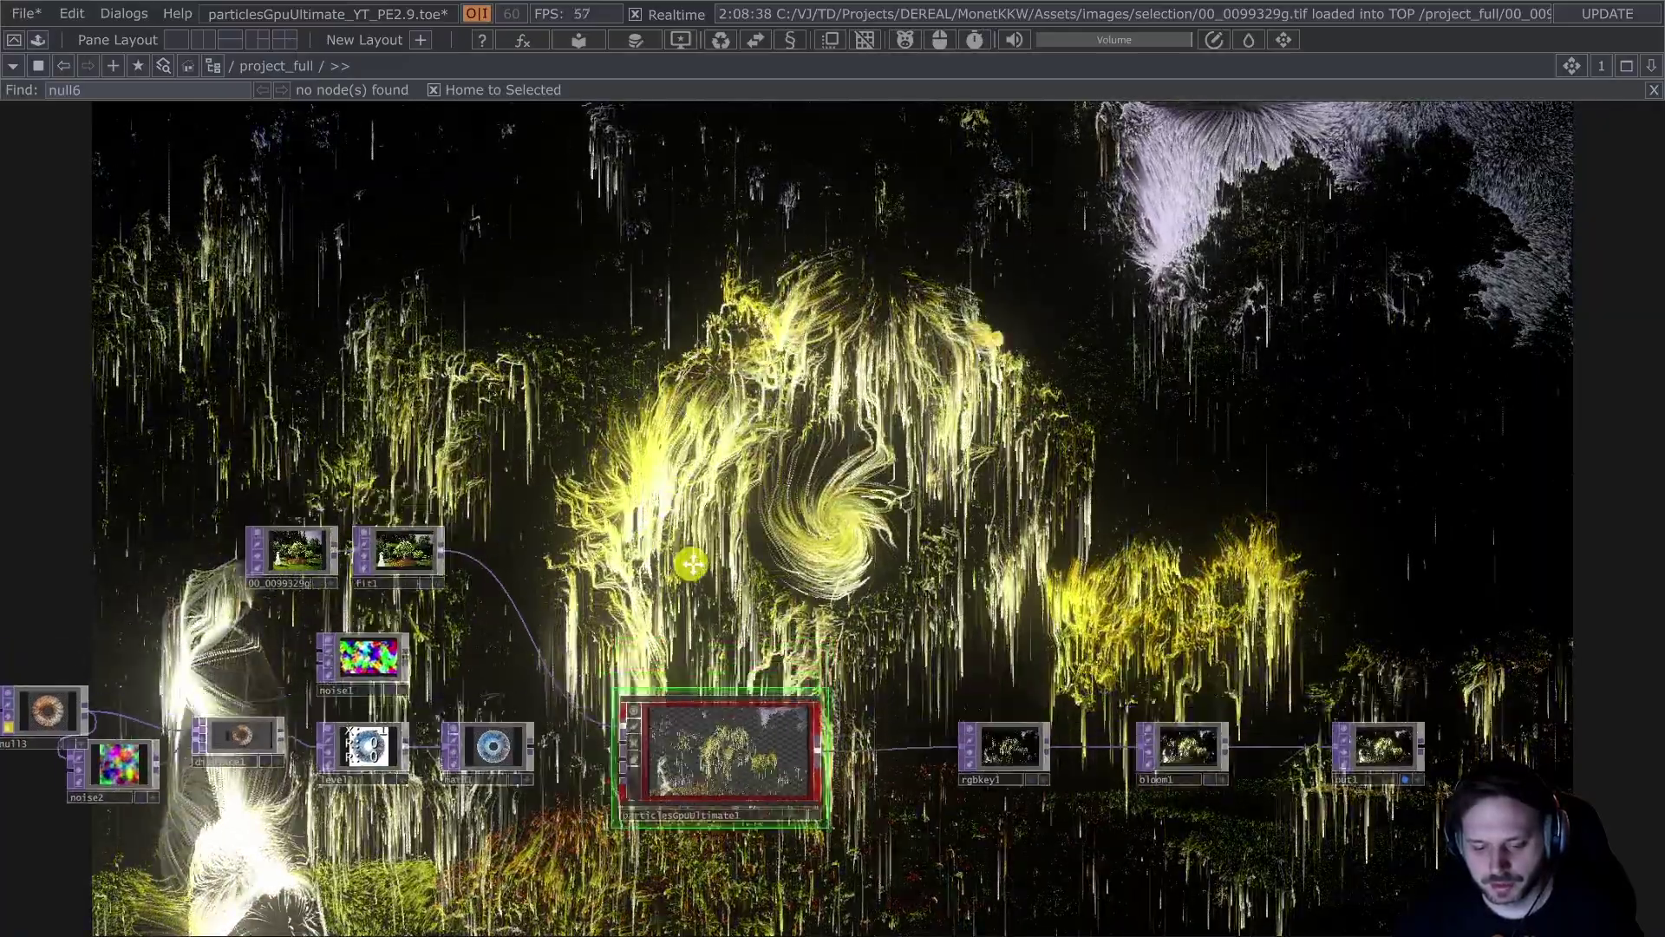
scroll(395, 555, up, 10)
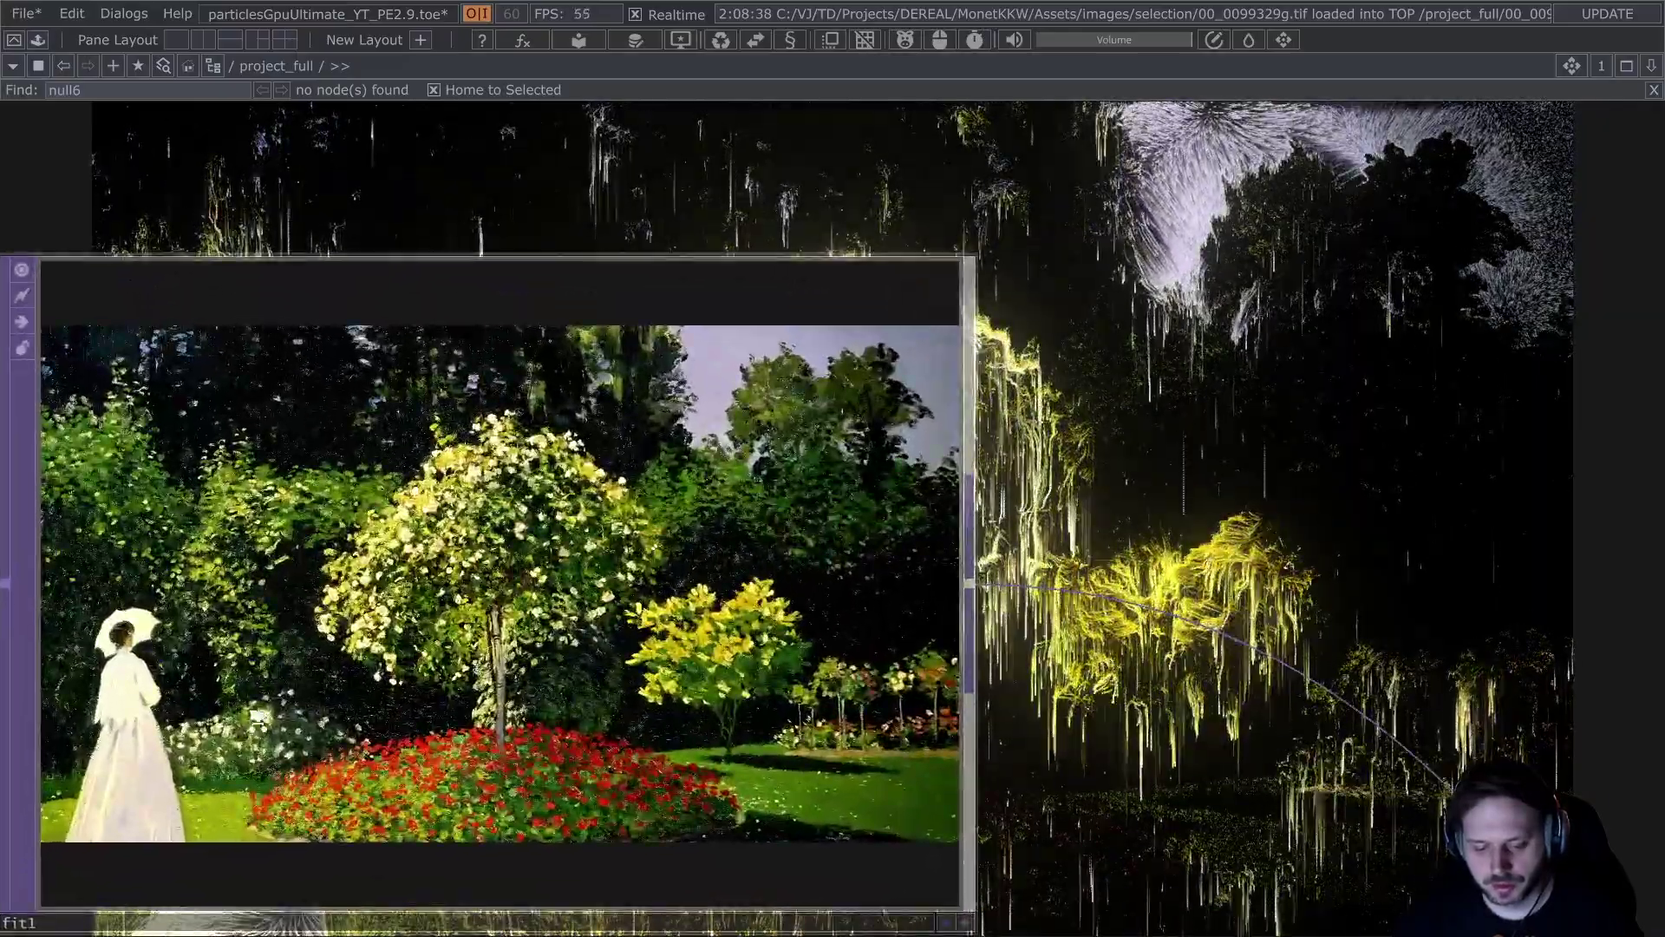
scroll(394, 555, down, 10)
key(p)
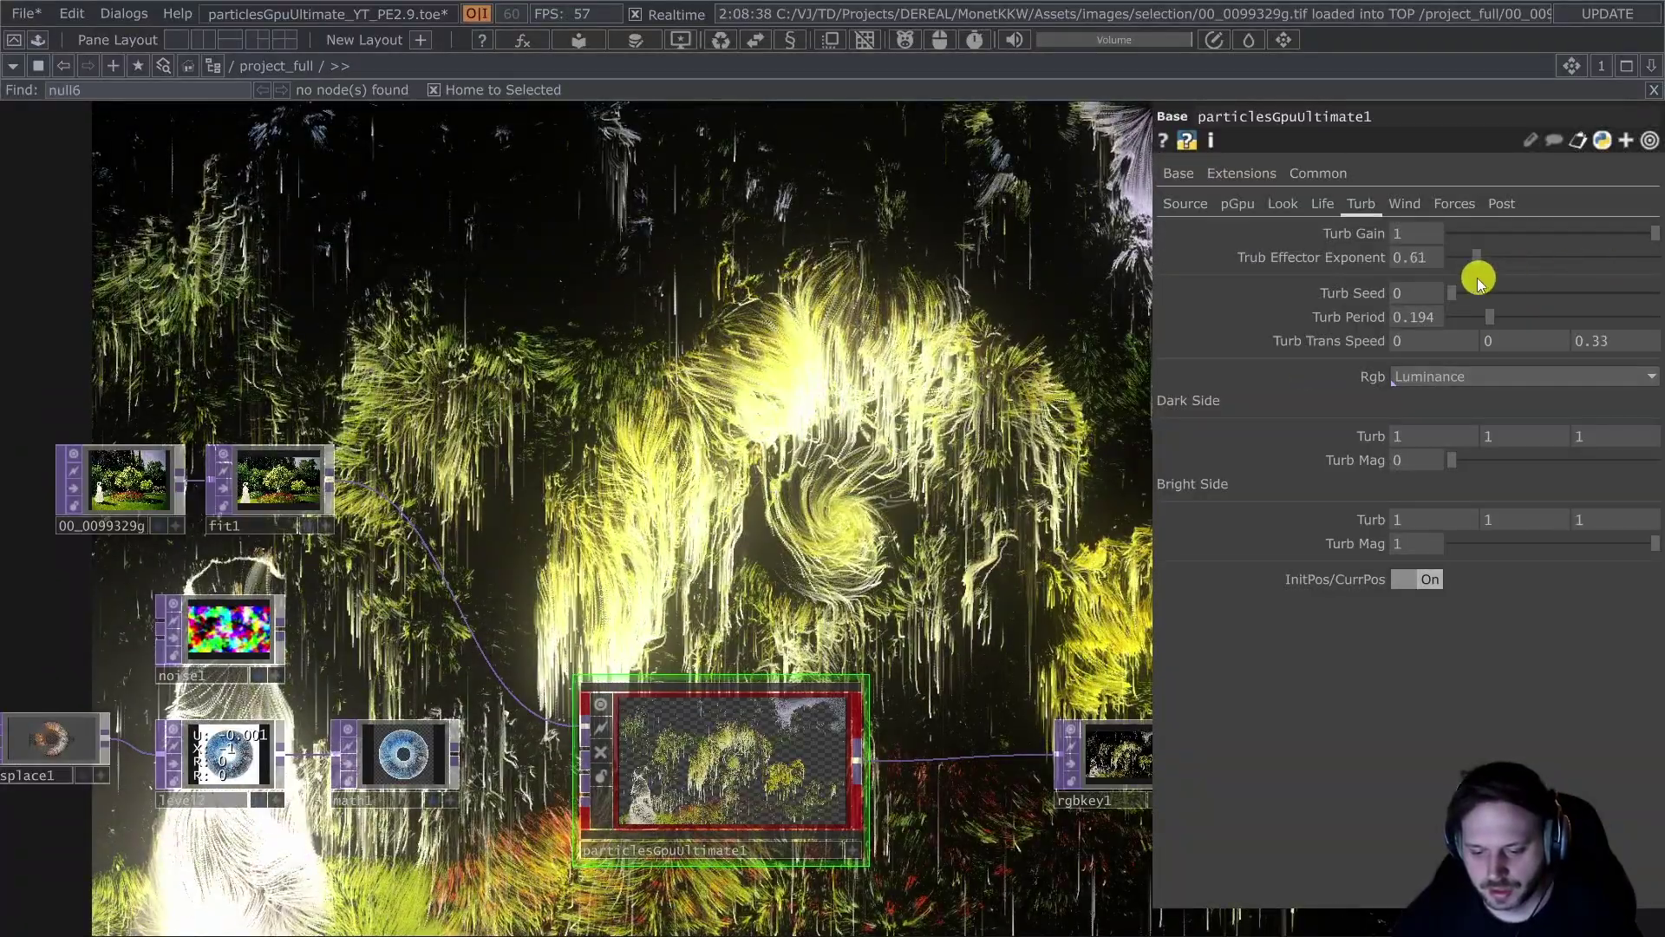
drag(1487, 278, 1593, 289)
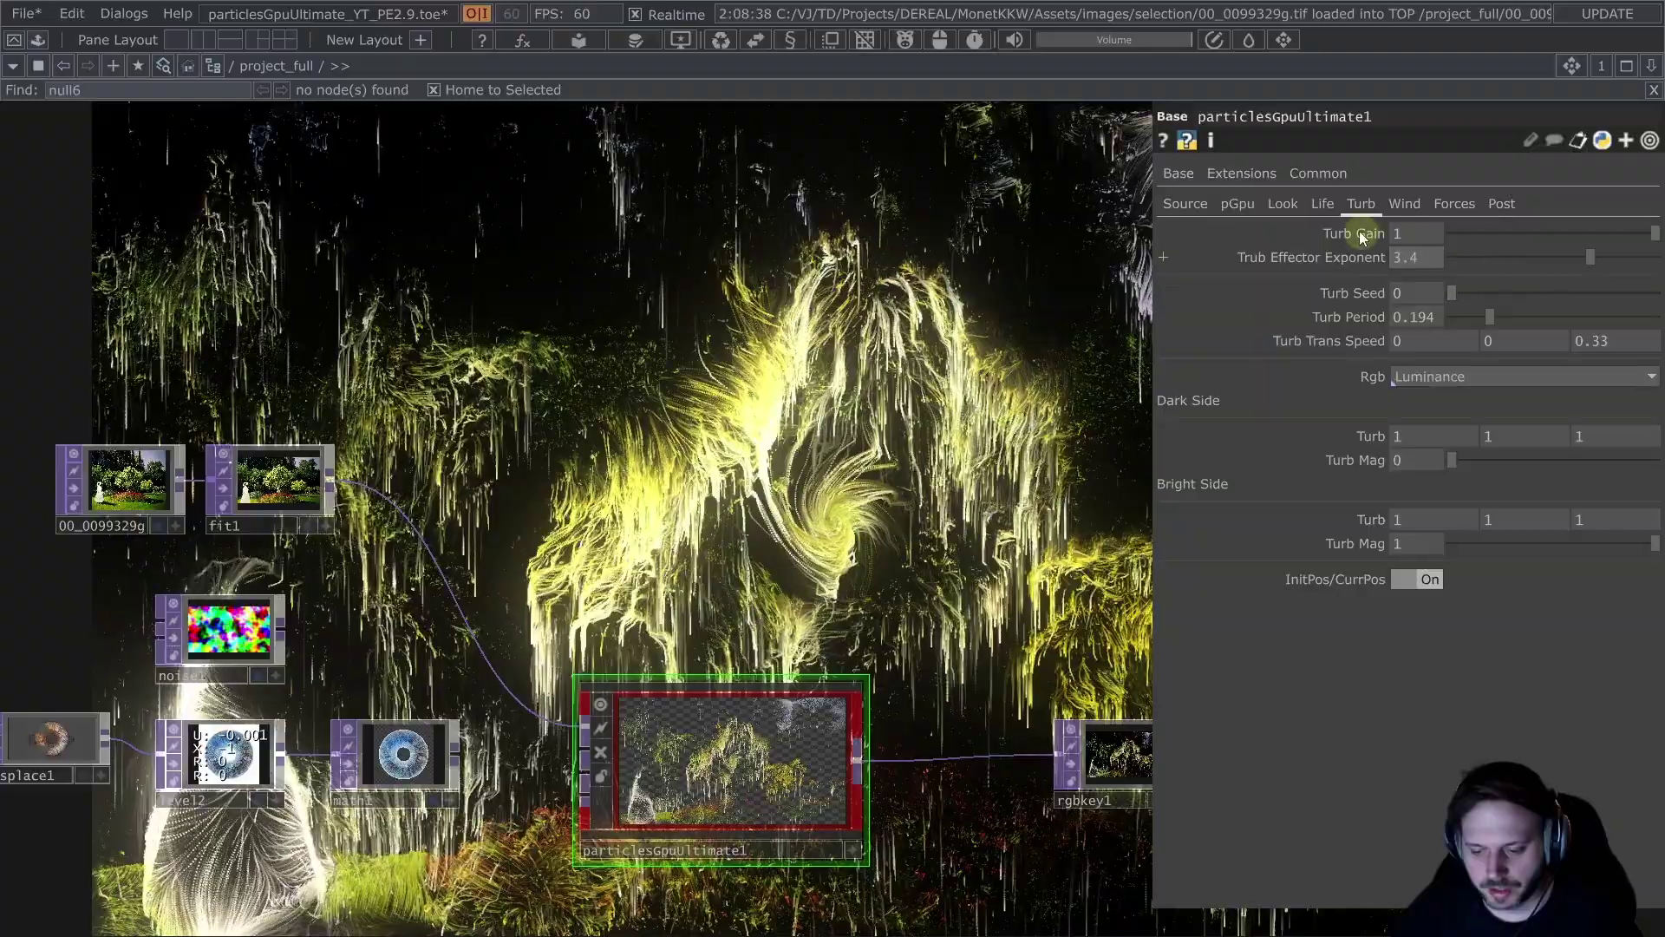
Step: Lower the wind gain to 0.351 and change the radial force's amount and radius
click(1405, 203)
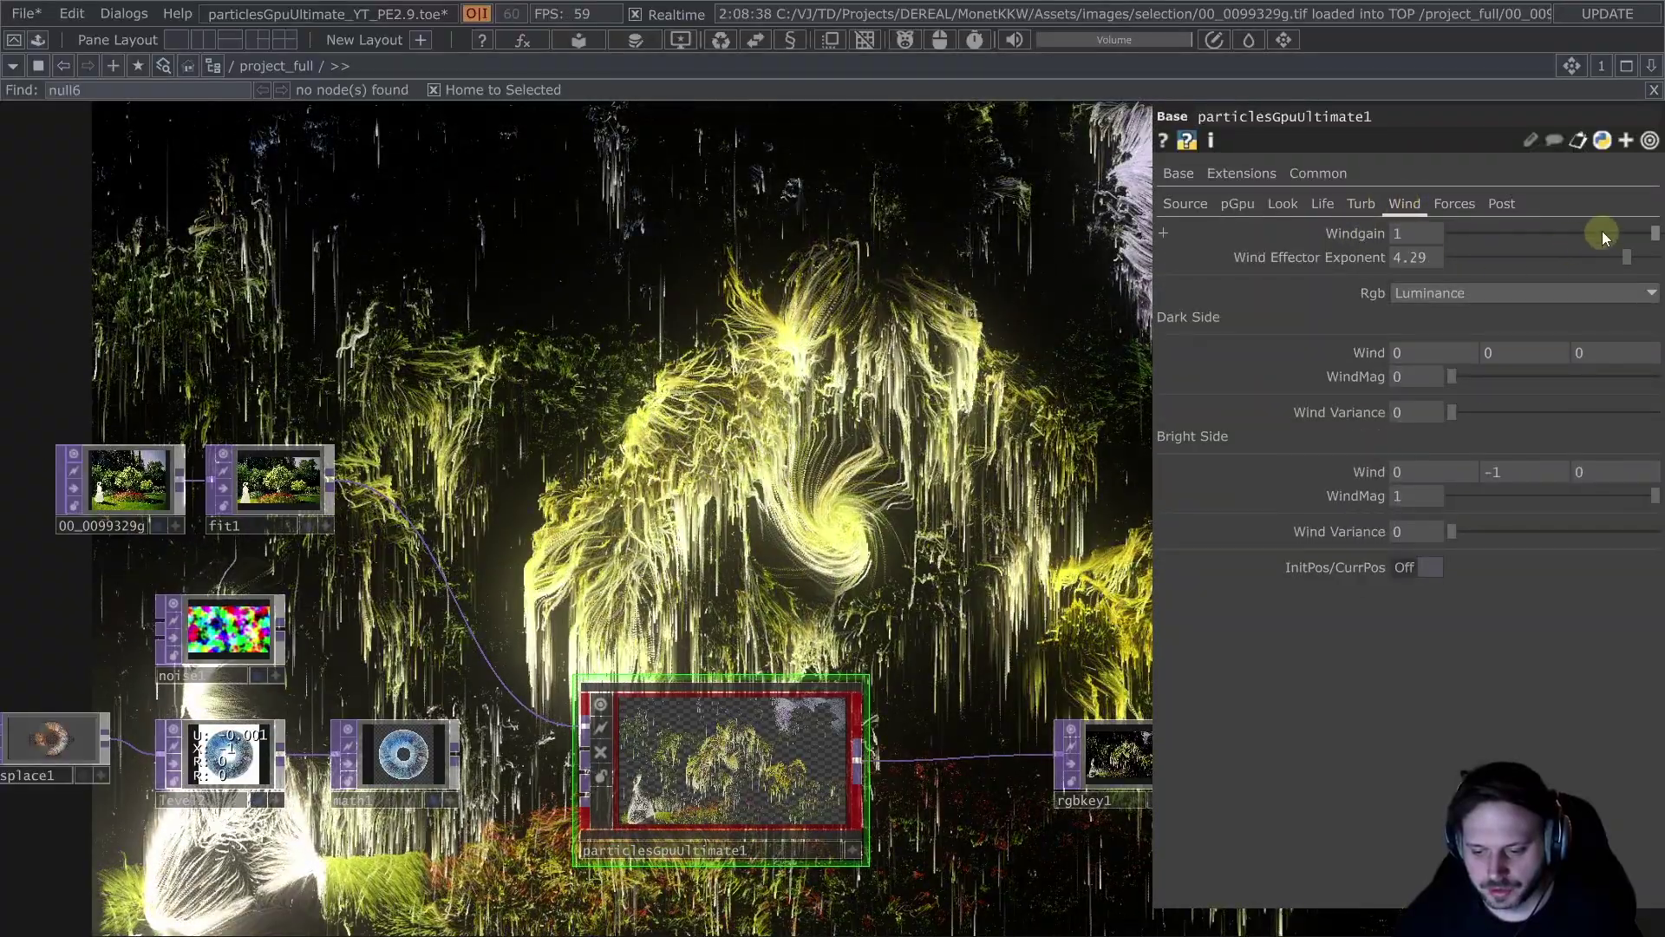
drag(1601, 233, 1525, 241)
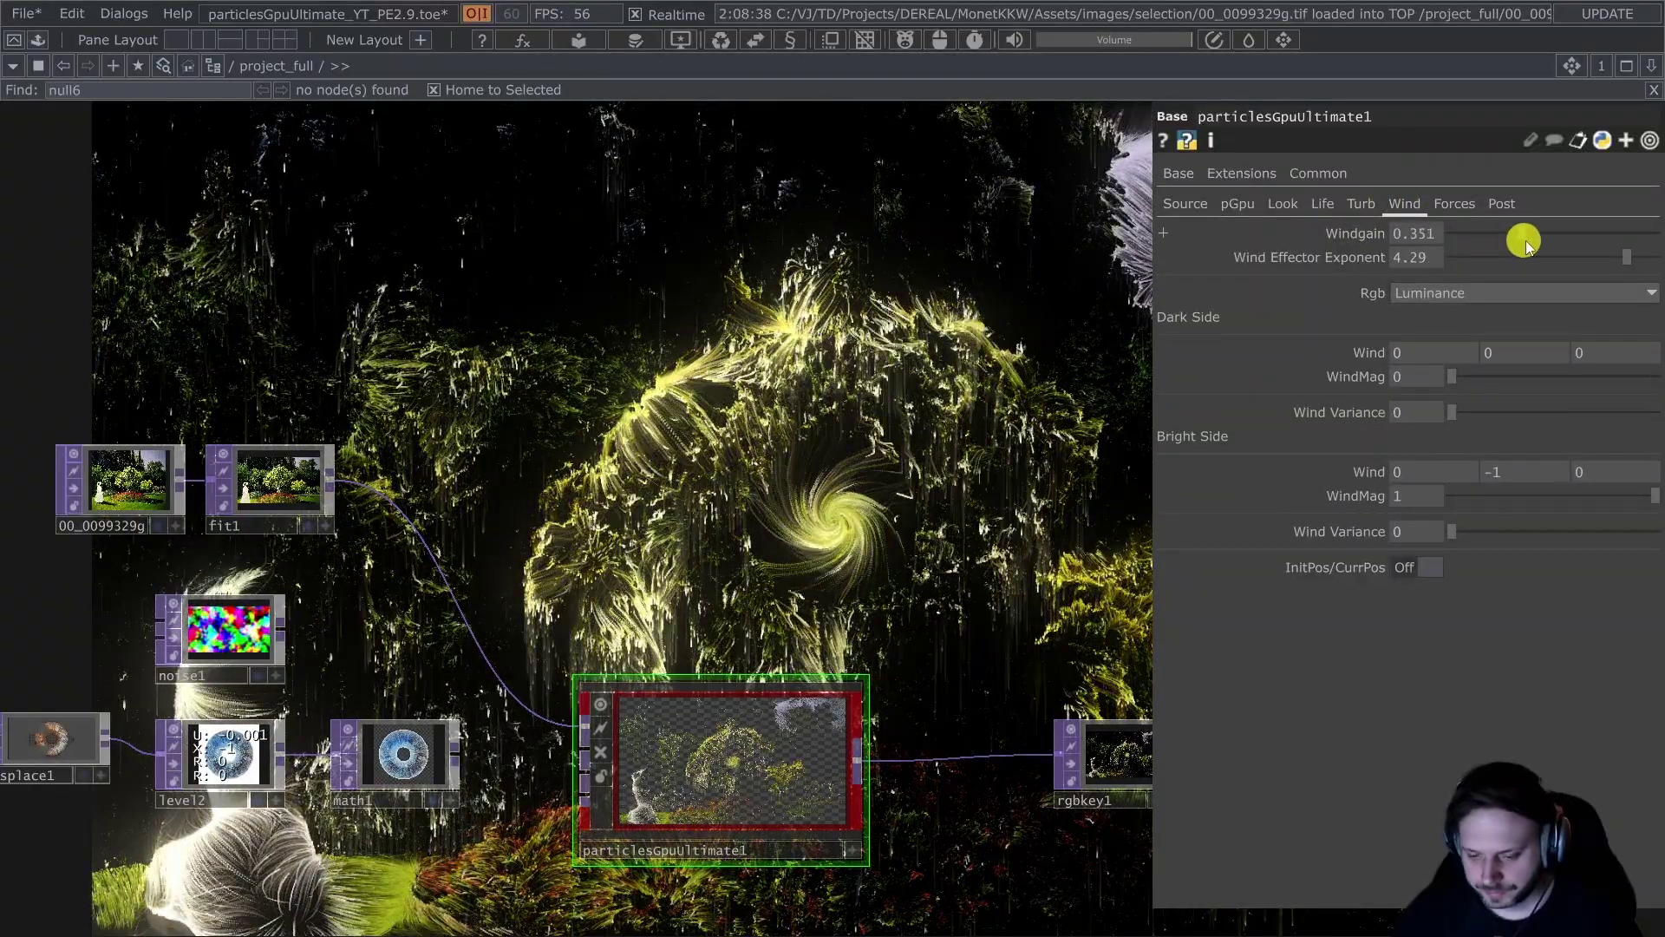
click(1455, 204)
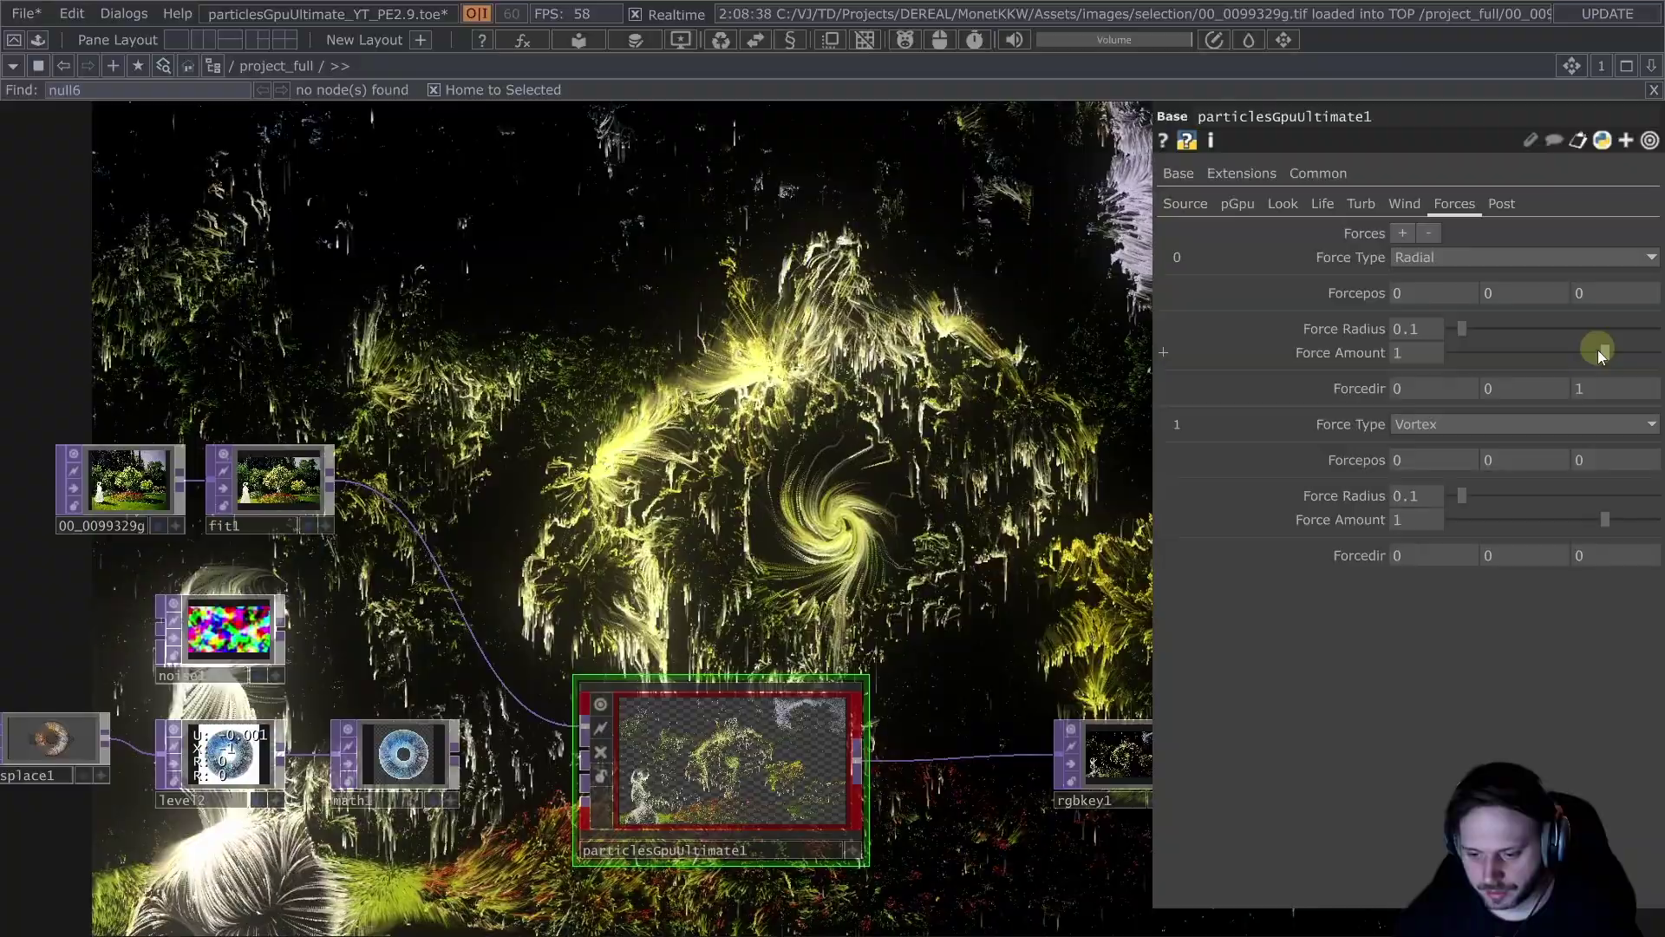
drag(1558, 360, 1520, 332)
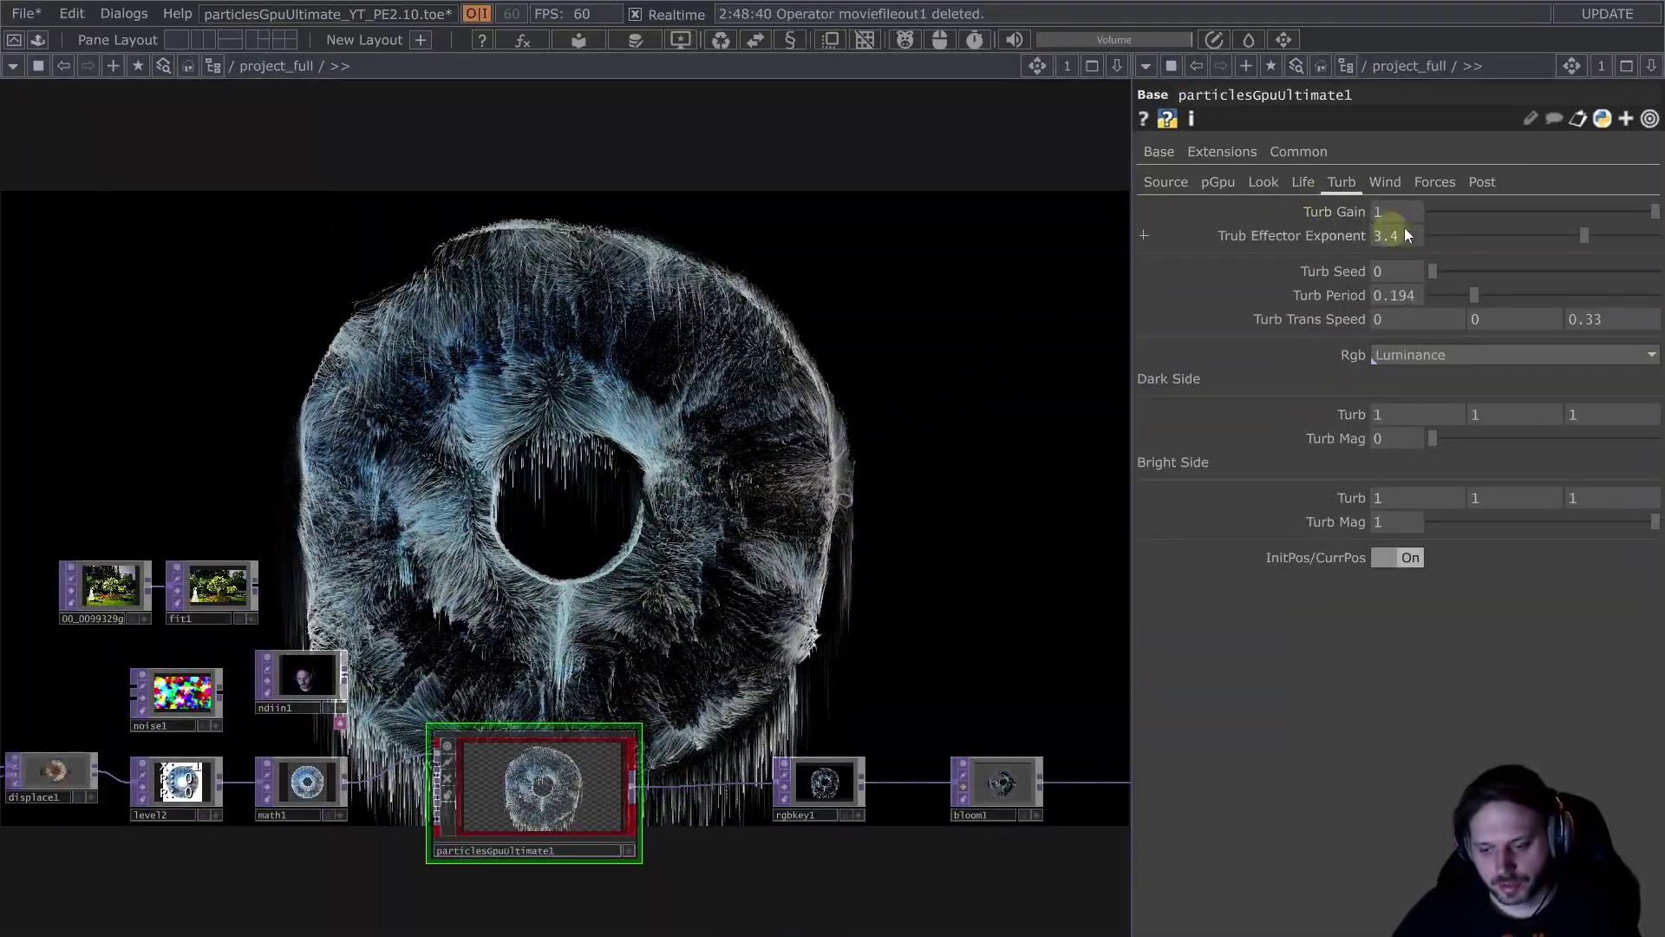
click(1305, 180)
click(1340, 181)
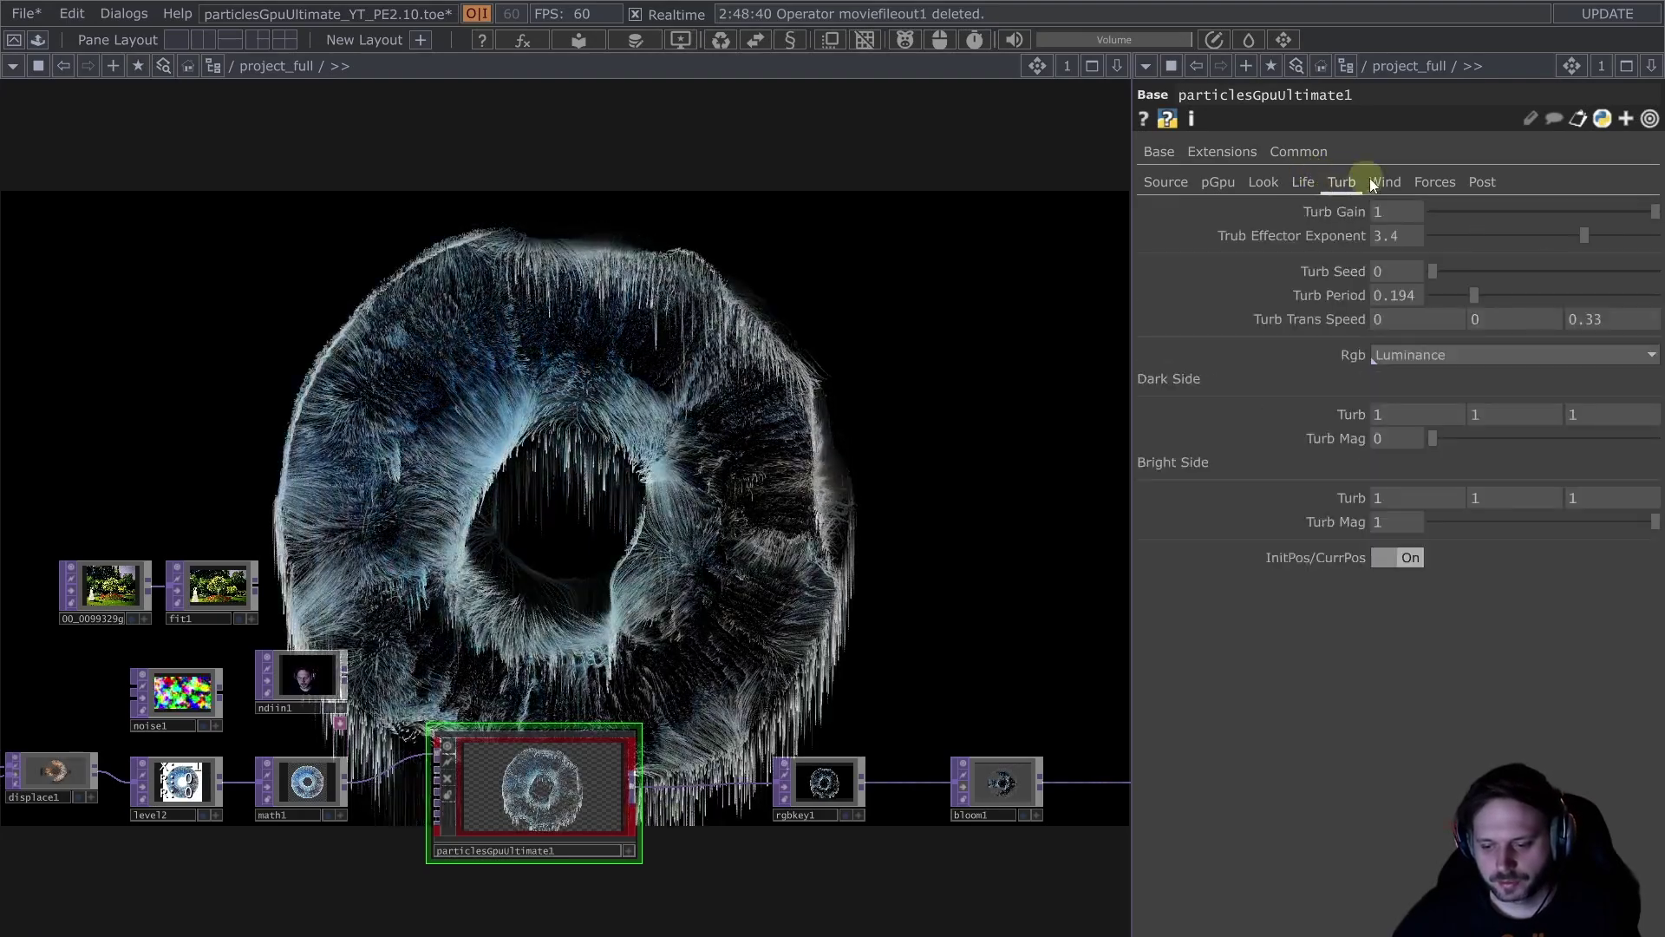
click(1379, 182)
click(1343, 179)
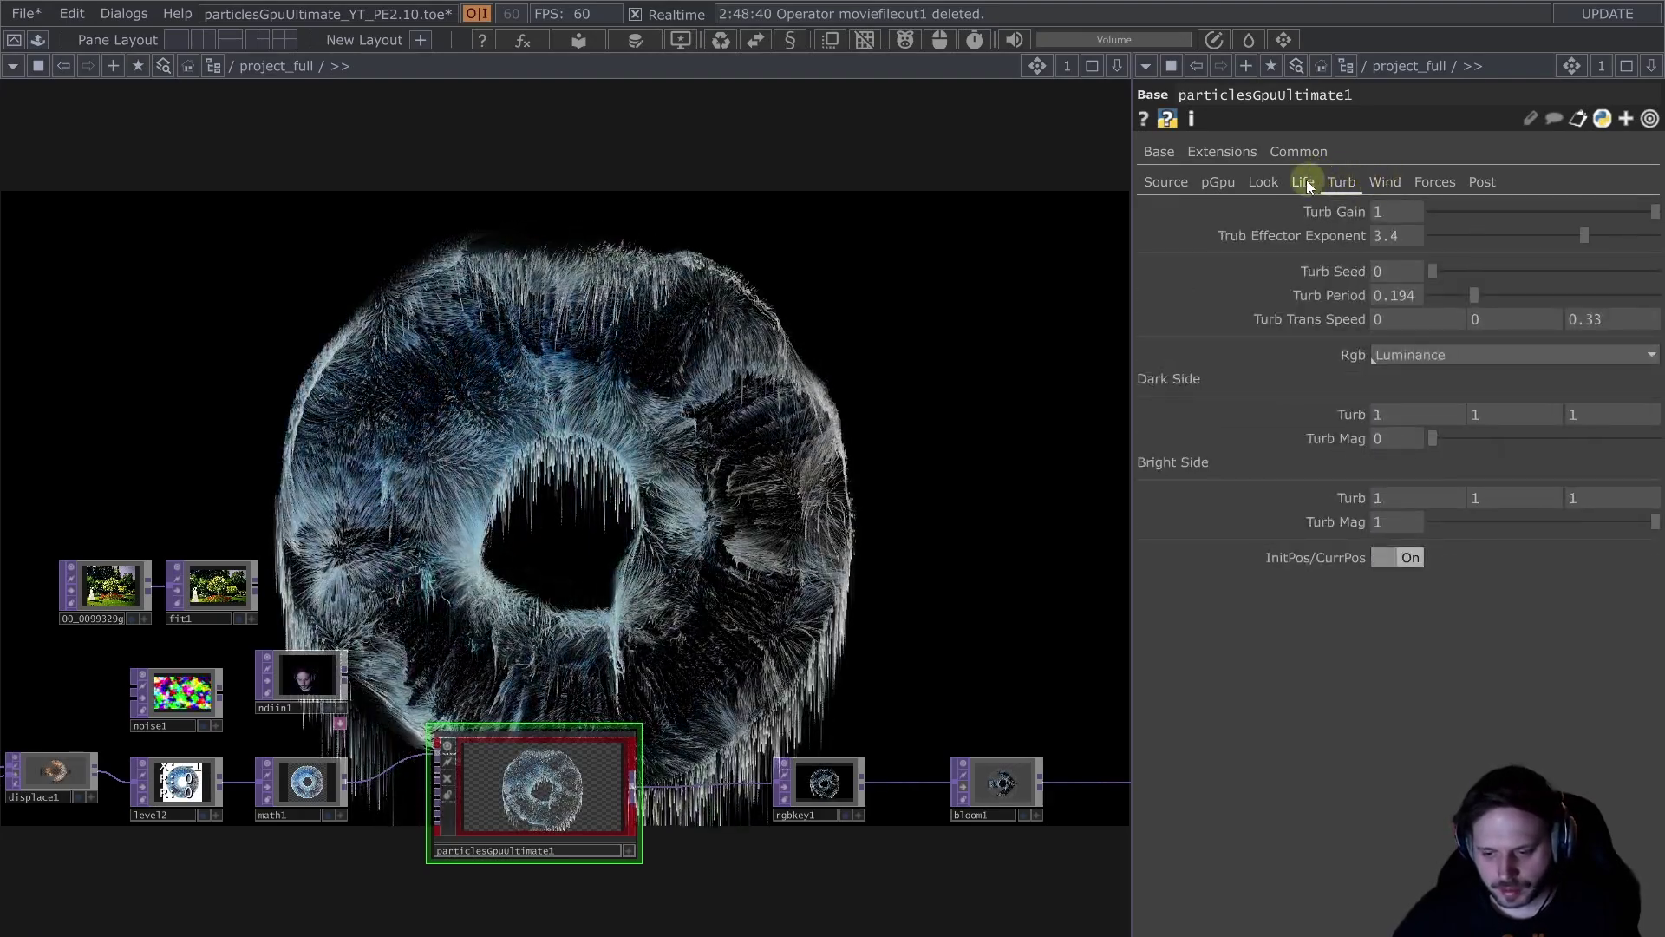
click(1265, 182)
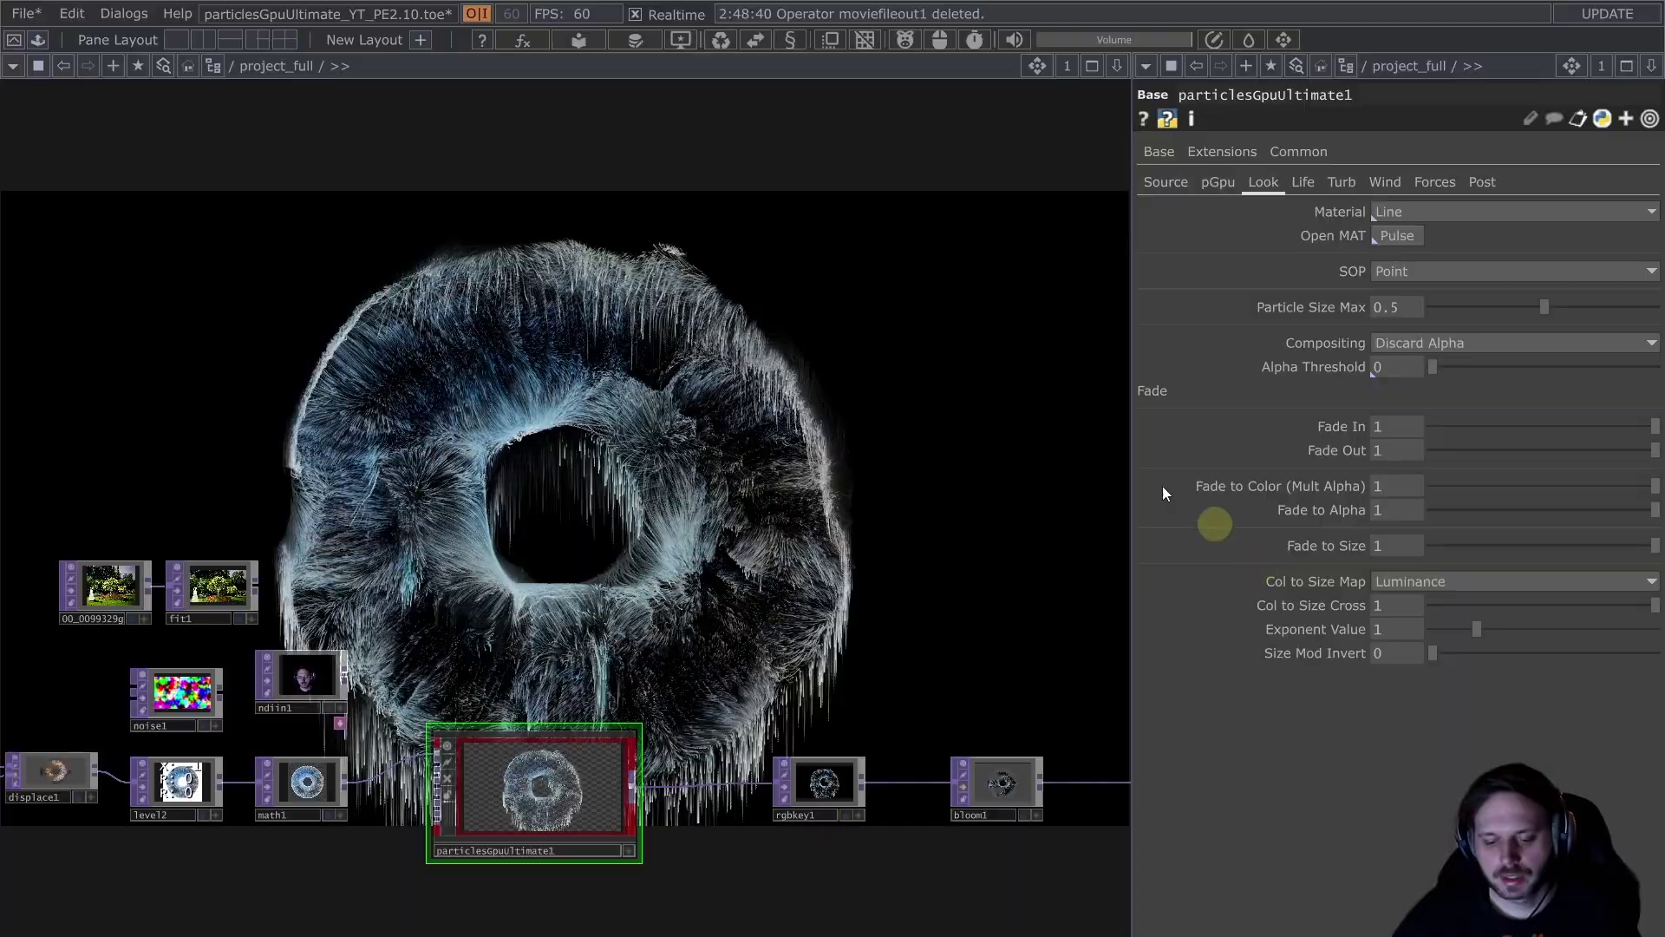
drag(911, 439, 891, 529)
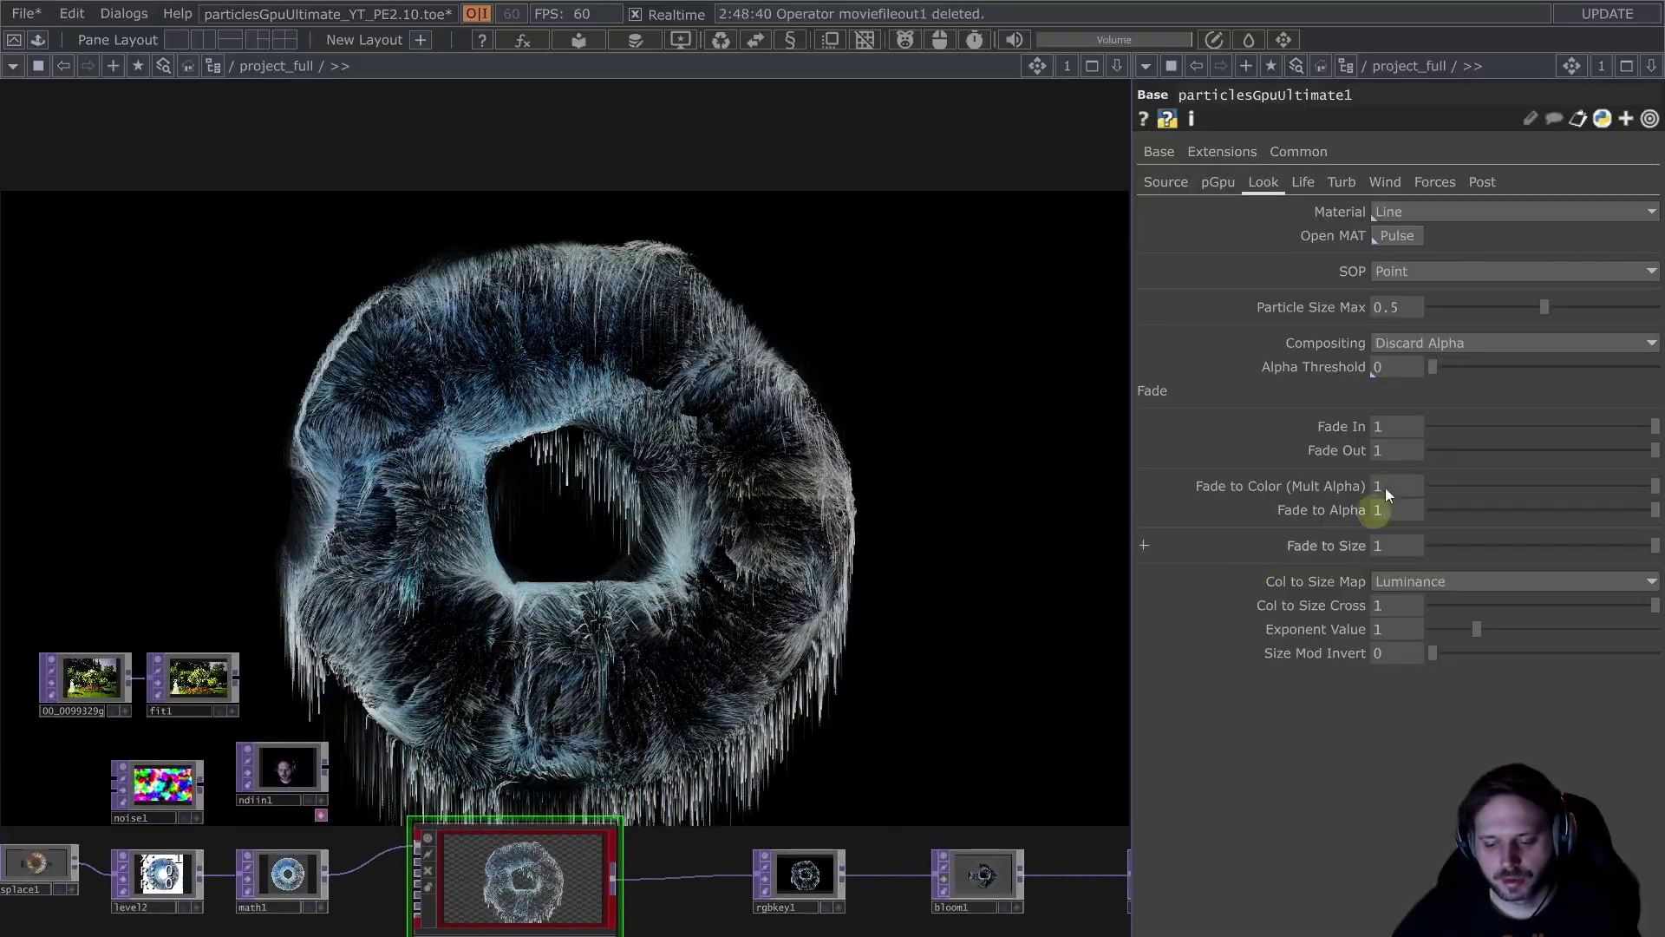
click(1350, 178)
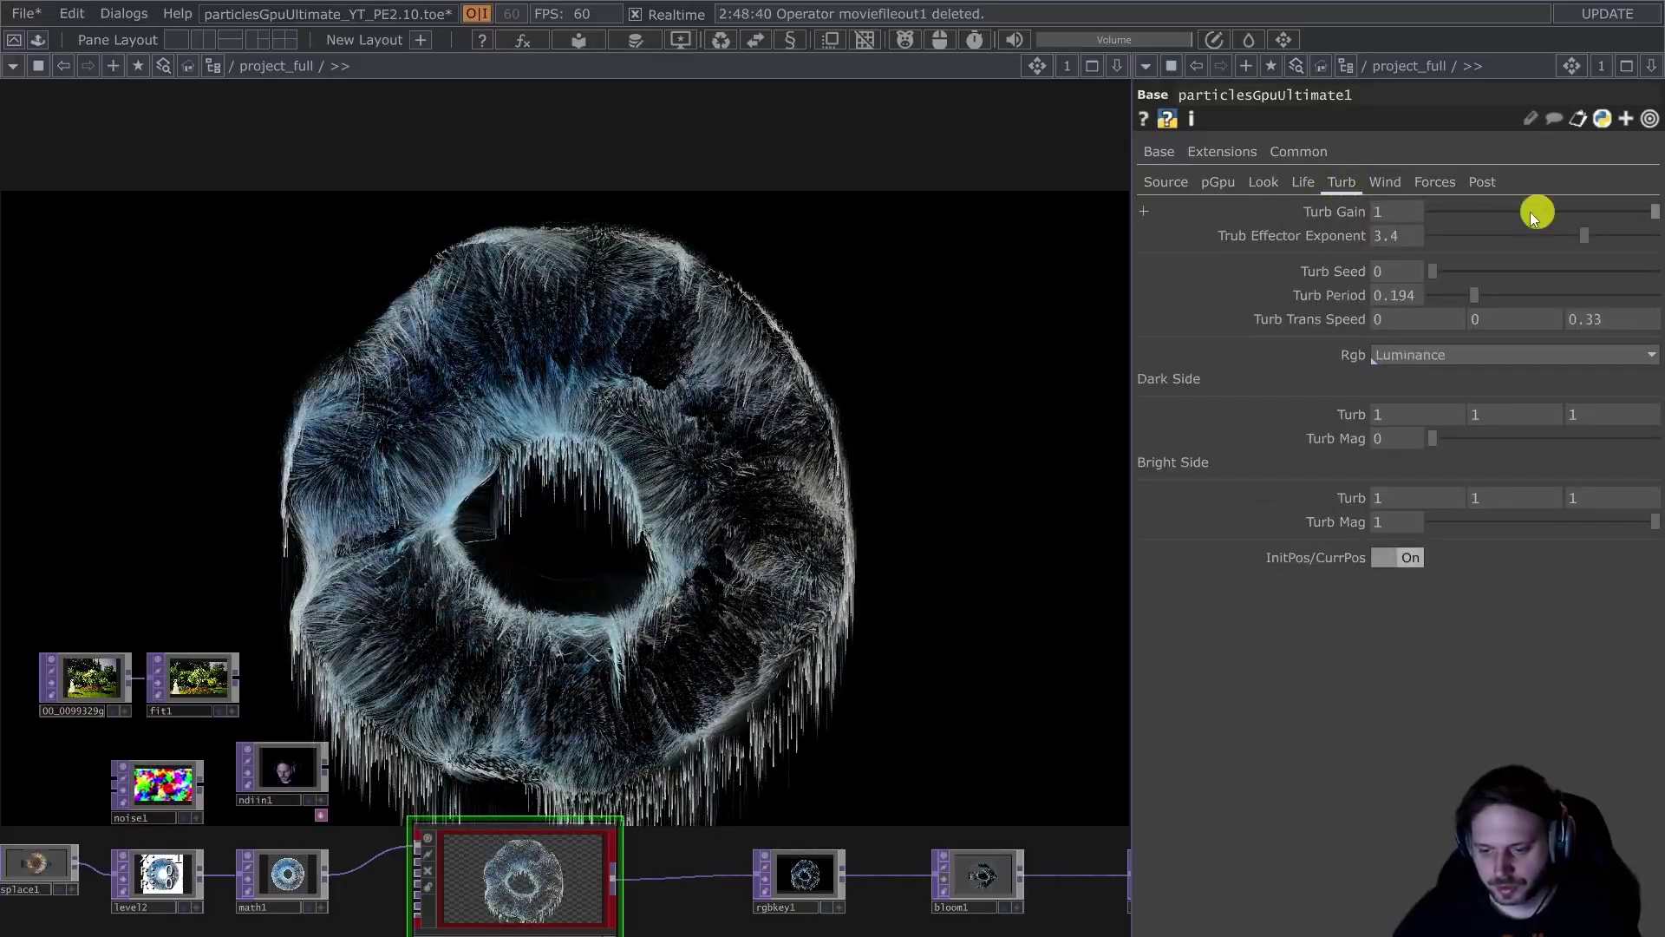
Step: Set Turb Gain to 0, check the Wind page, and pan the network to the LFO nodes
drag(1530, 212, 1429, 174)
click(1386, 183)
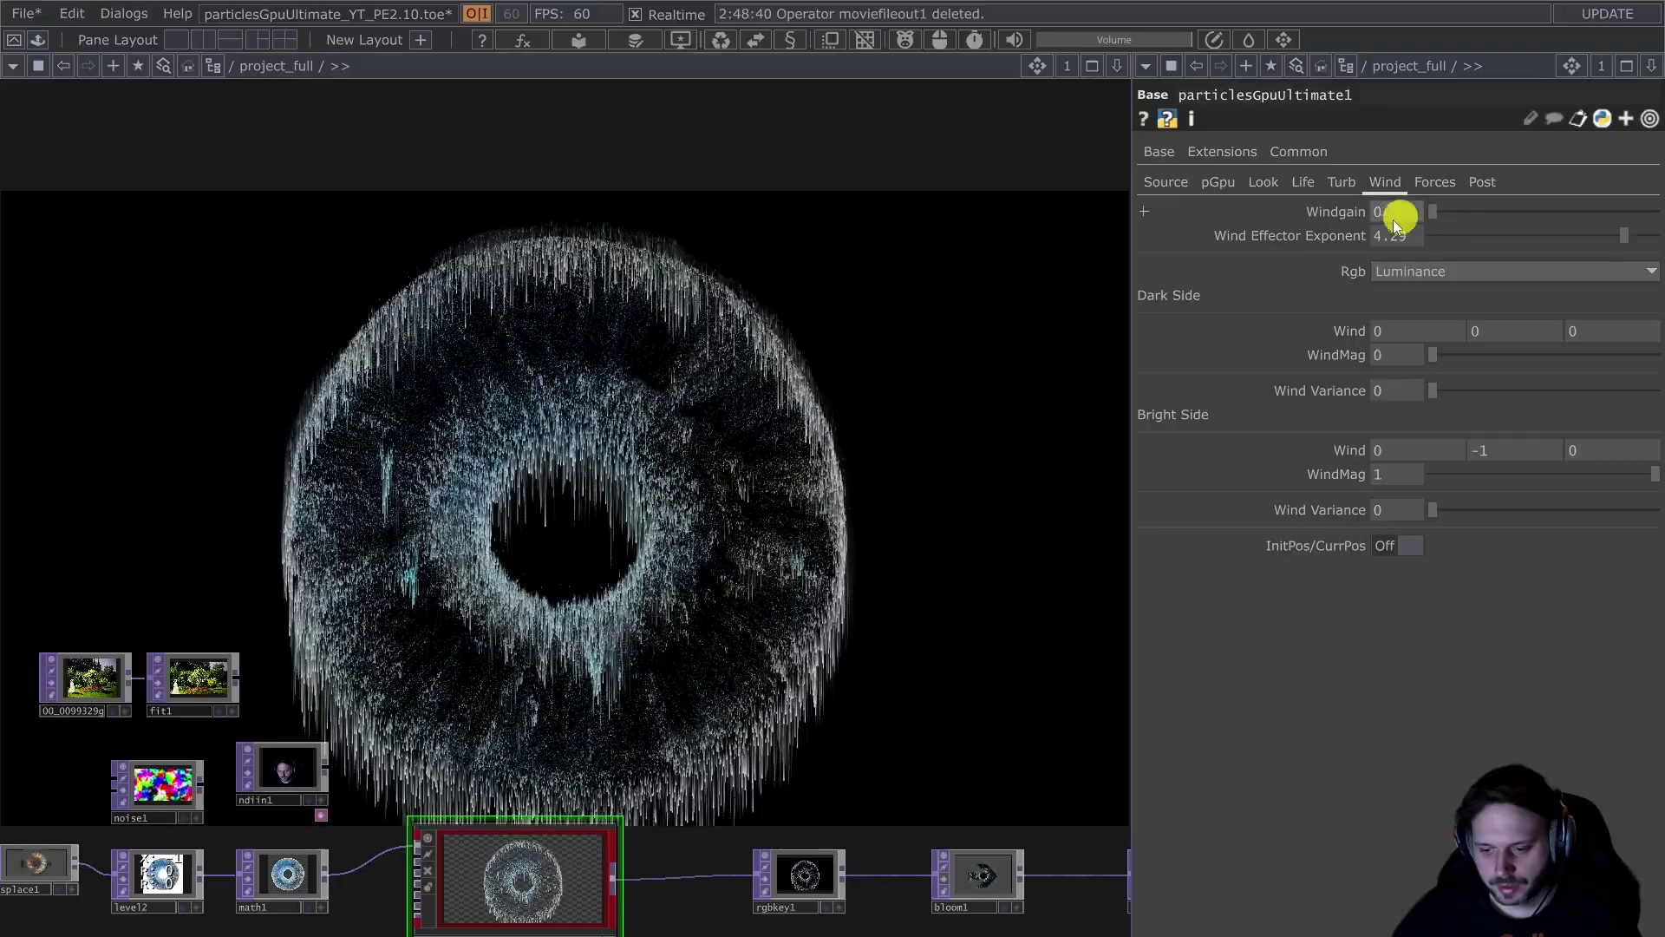
drag(679, 516, 605, 434)
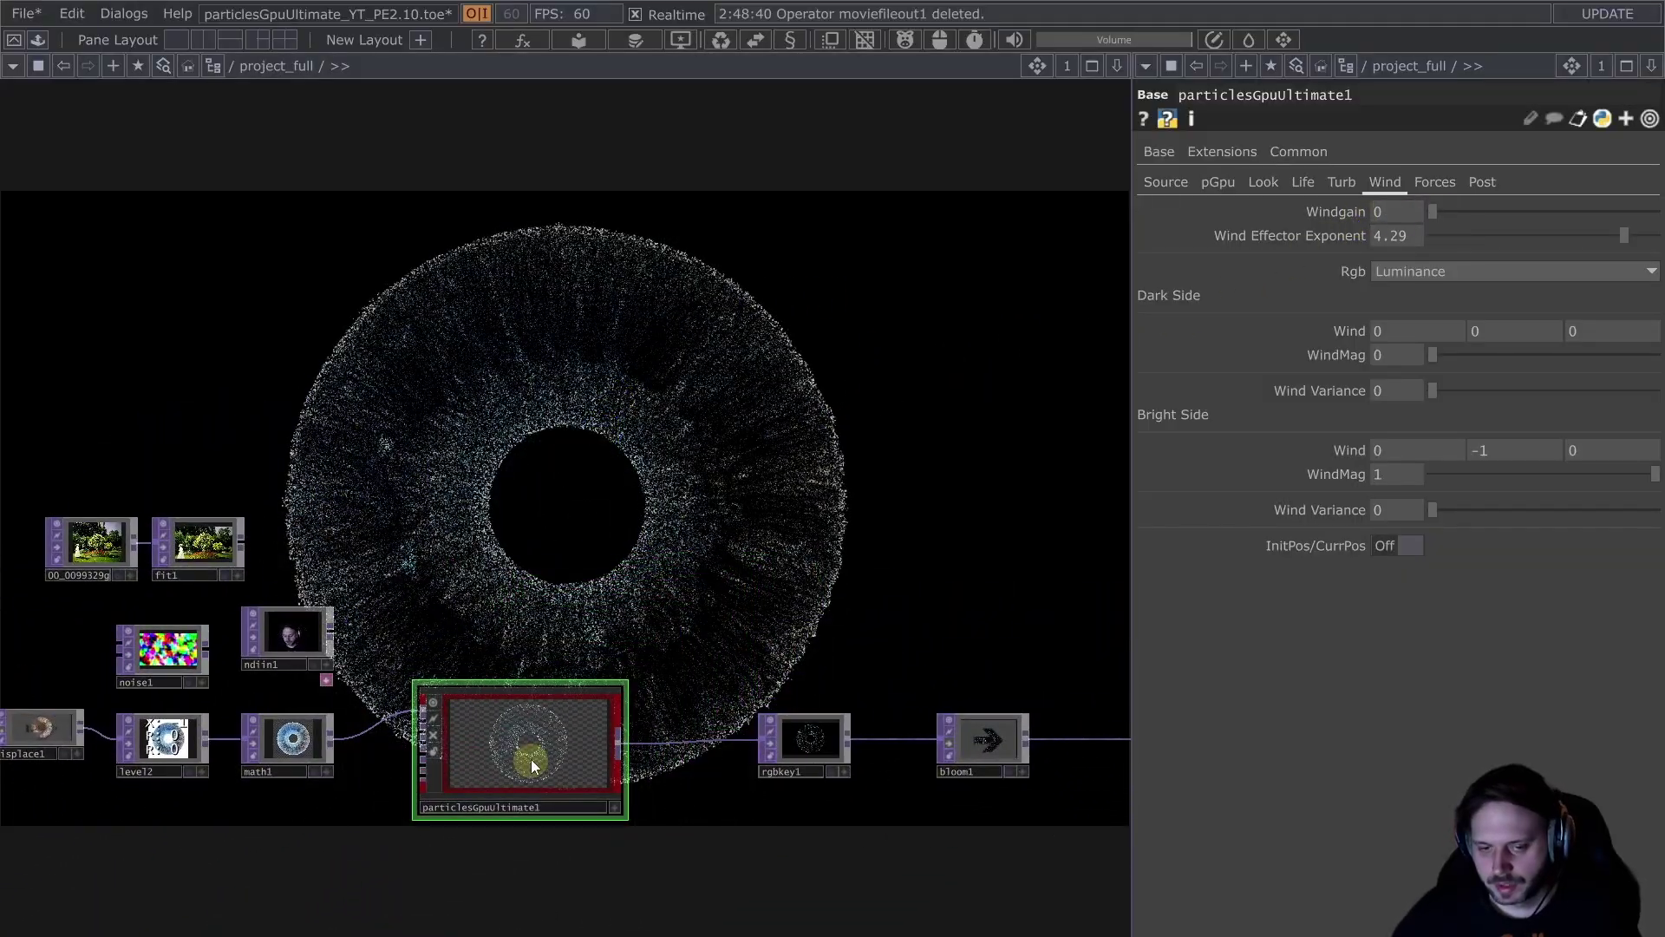
click(1341, 184)
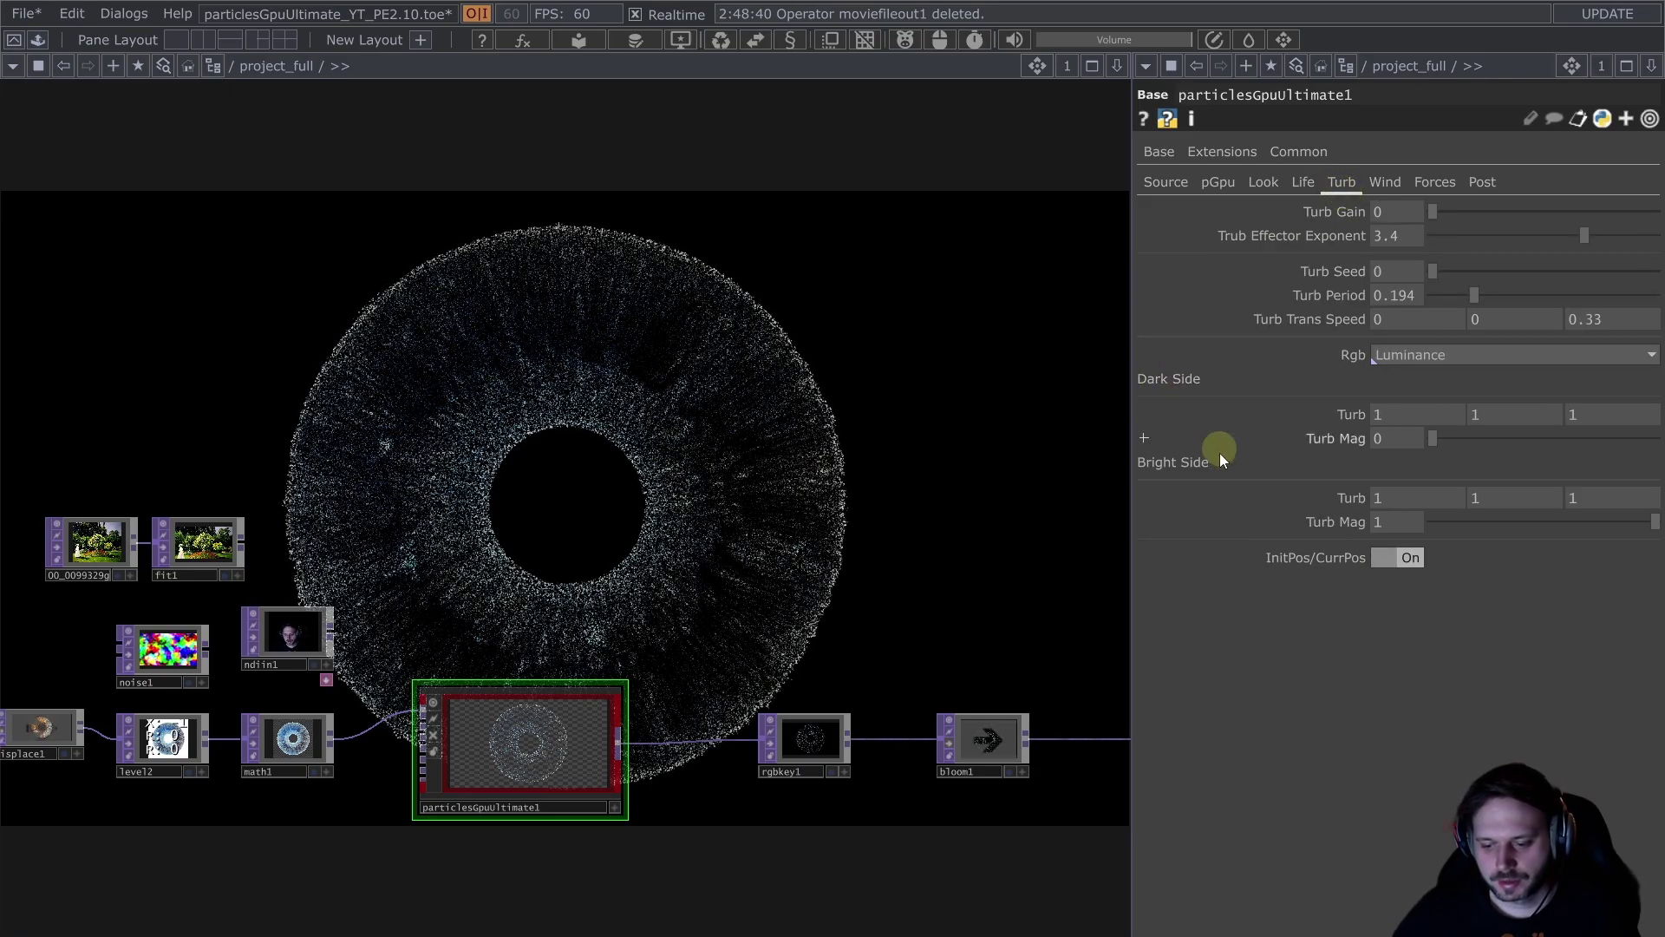
drag(772, 469, 897, 337)
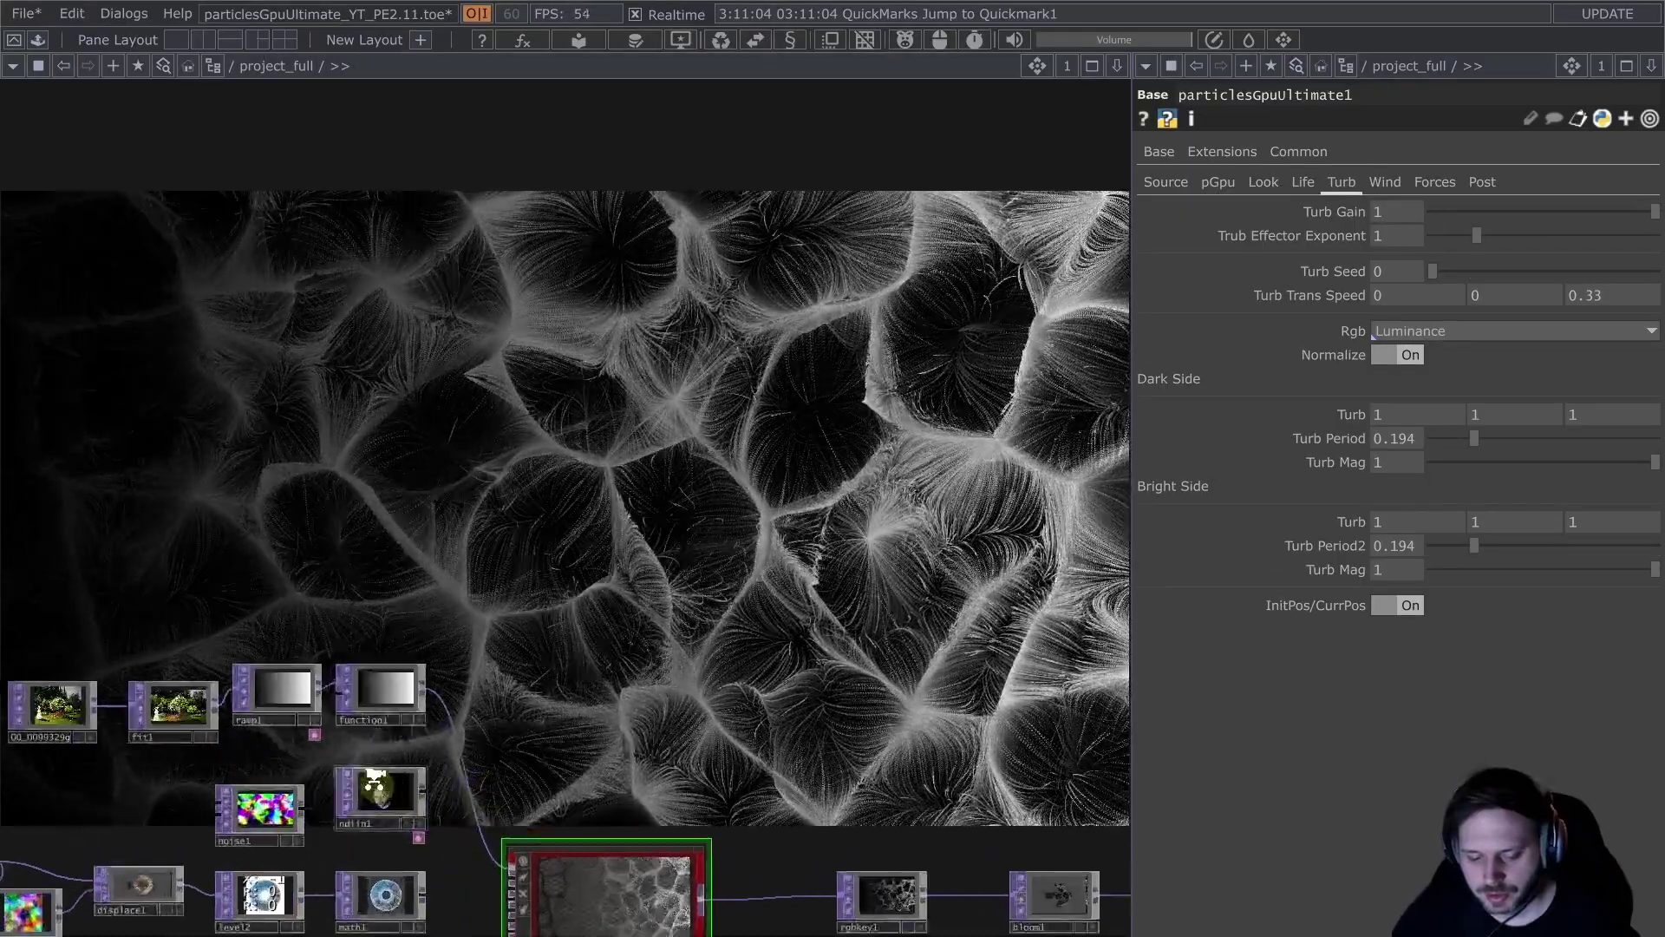
Step: Set all three Dark Side Turb axes to 0
scroll(407, 807, up, 5)
drag(599, 506, 297, 564)
click(1428, 417)
text(0)
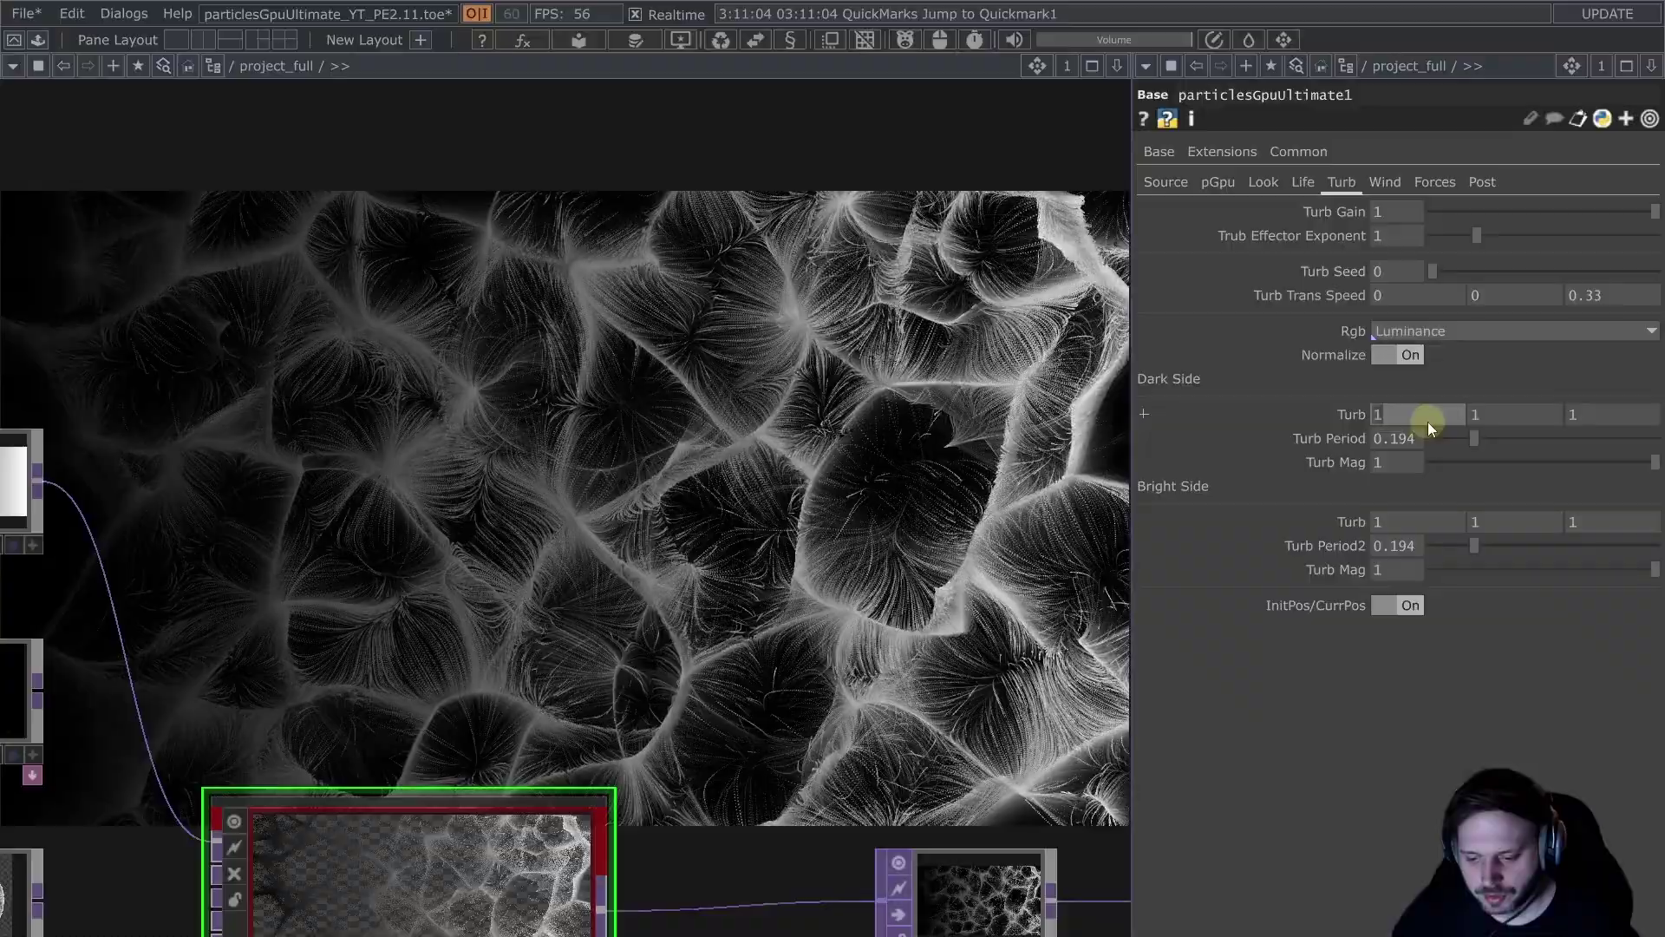
click(1512, 417)
text(0)
click(1594, 415)
text(0)
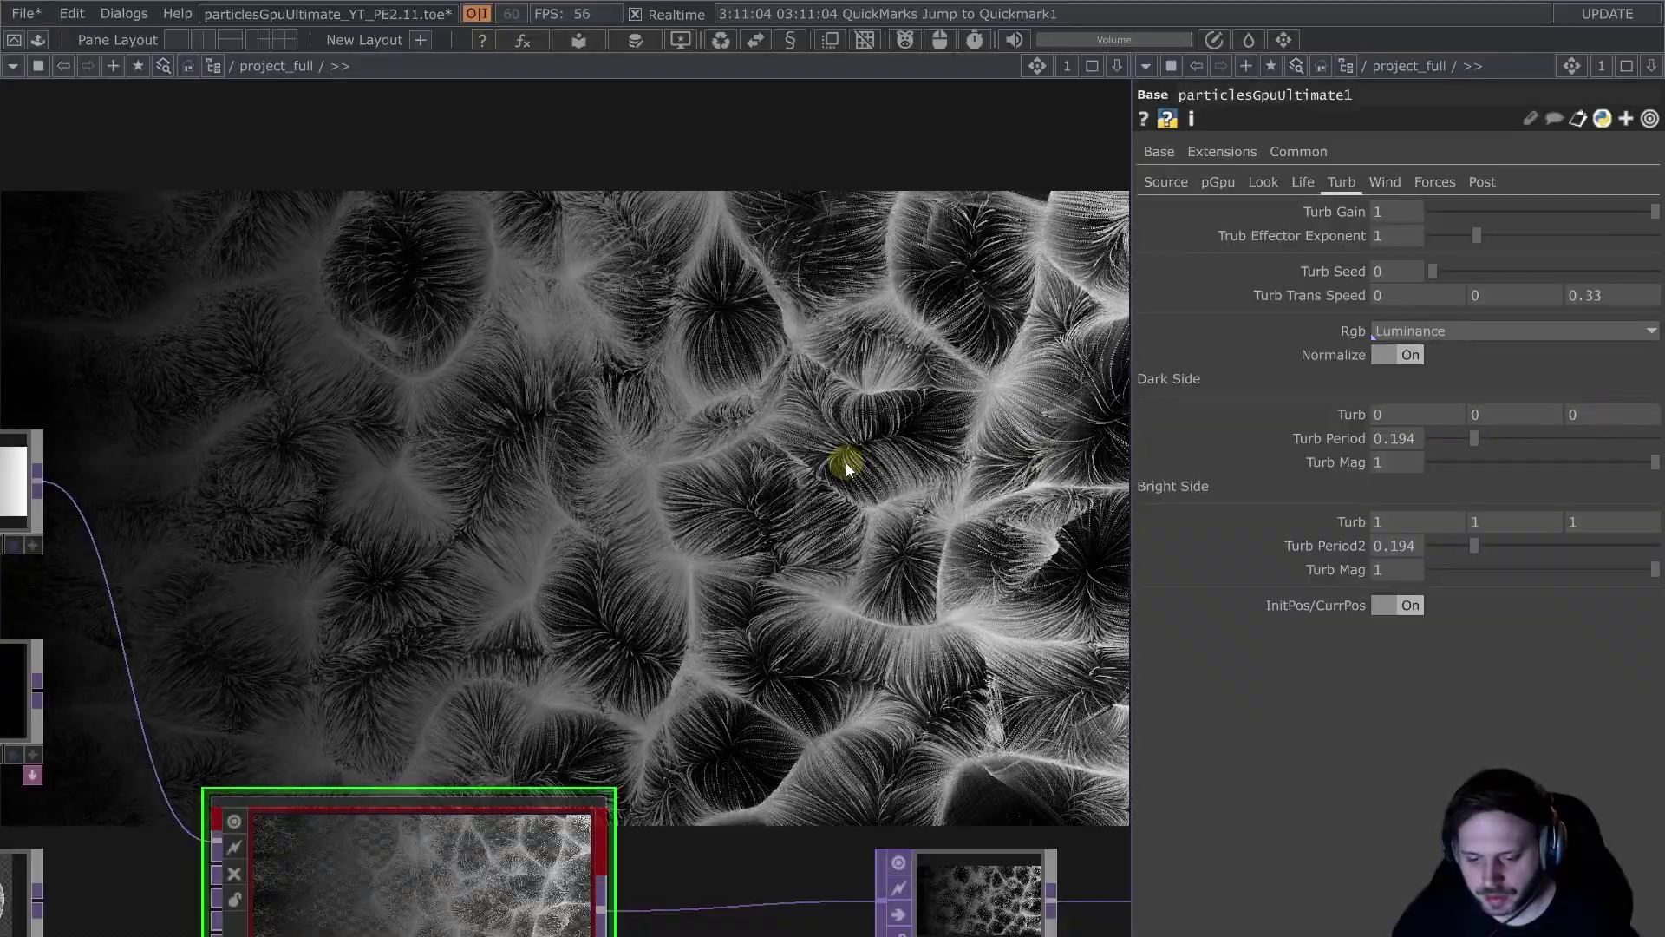
click(846, 461)
Step: Adjust the bright-side turbulence period, the turbulence gain and the effector exponent
drag(1376, 554, 1456, 559)
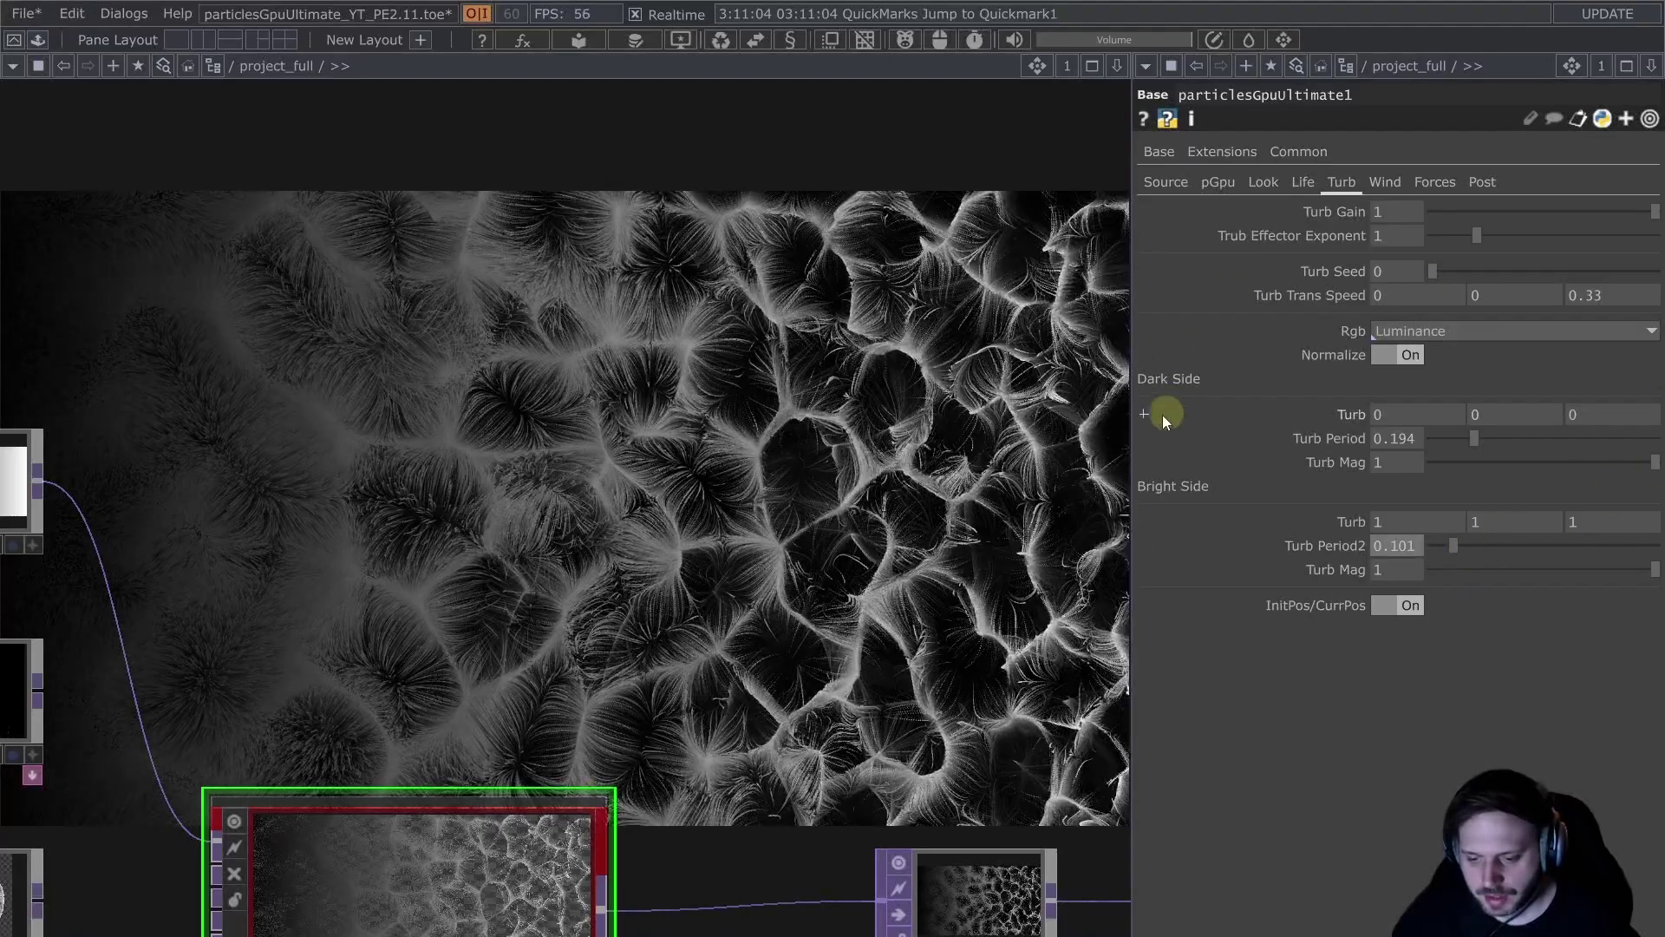
mouse_move(1627, 210)
mouse_down()
mouse_move(1379, 215)
mouse_move(1652, 215)
mouse_up()
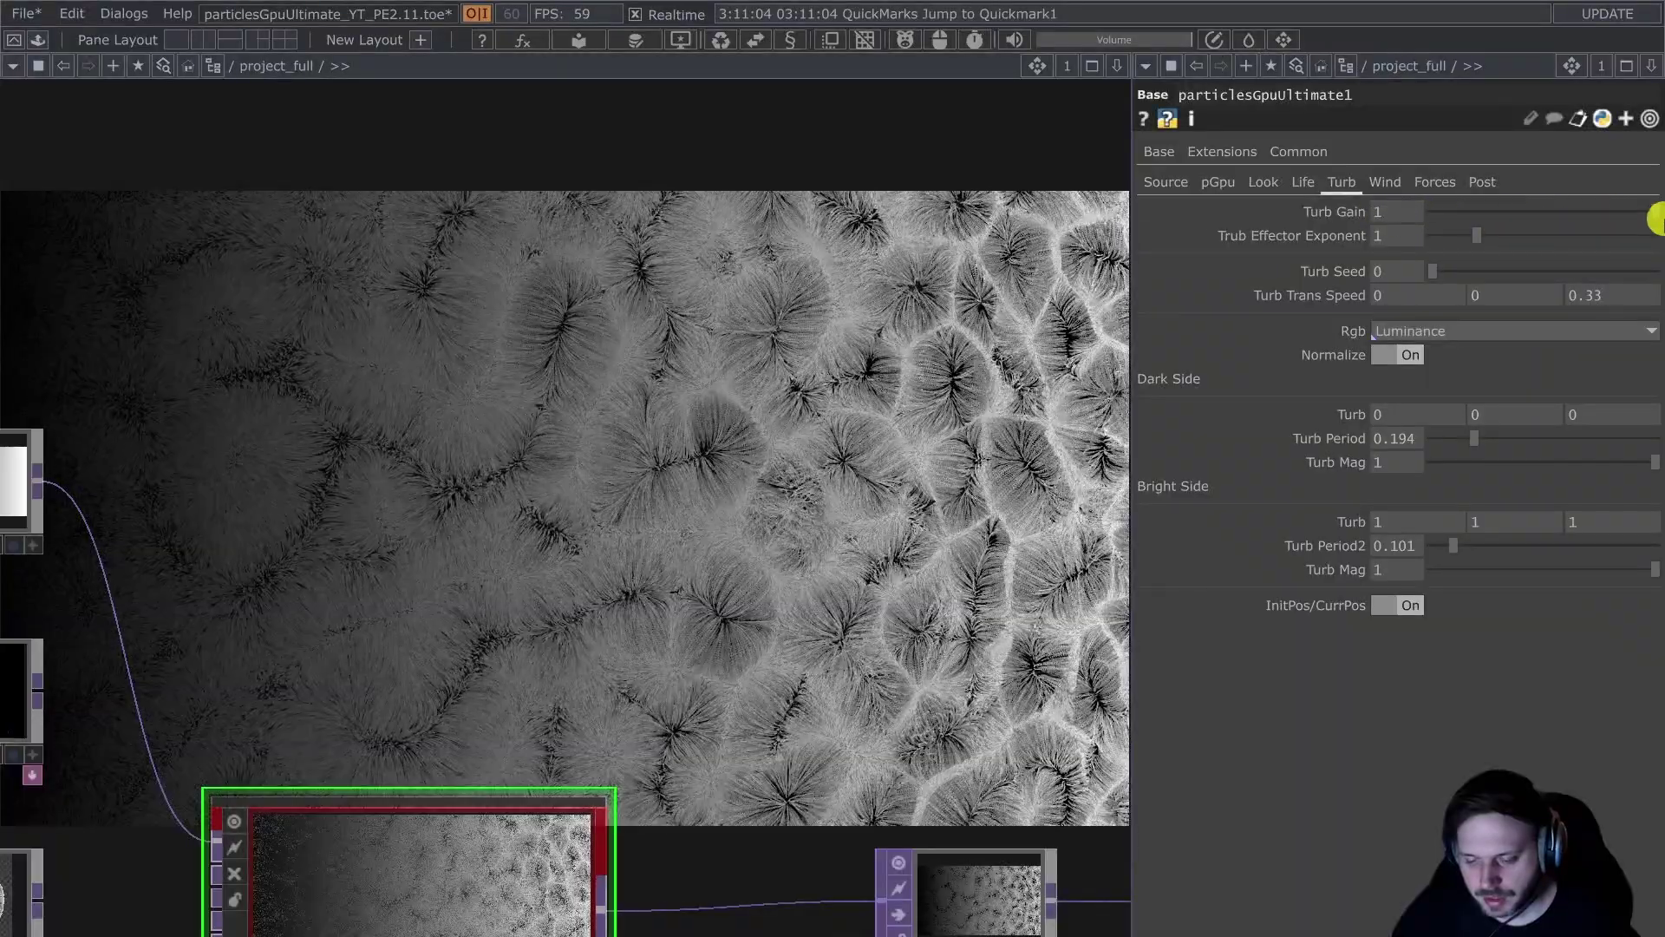
mouse_move(1480, 244)
mouse_down()
mouse_move(1620, 242)
mouse_move(1454, 242)
mouse_move(1478, 266)
mouse_up()
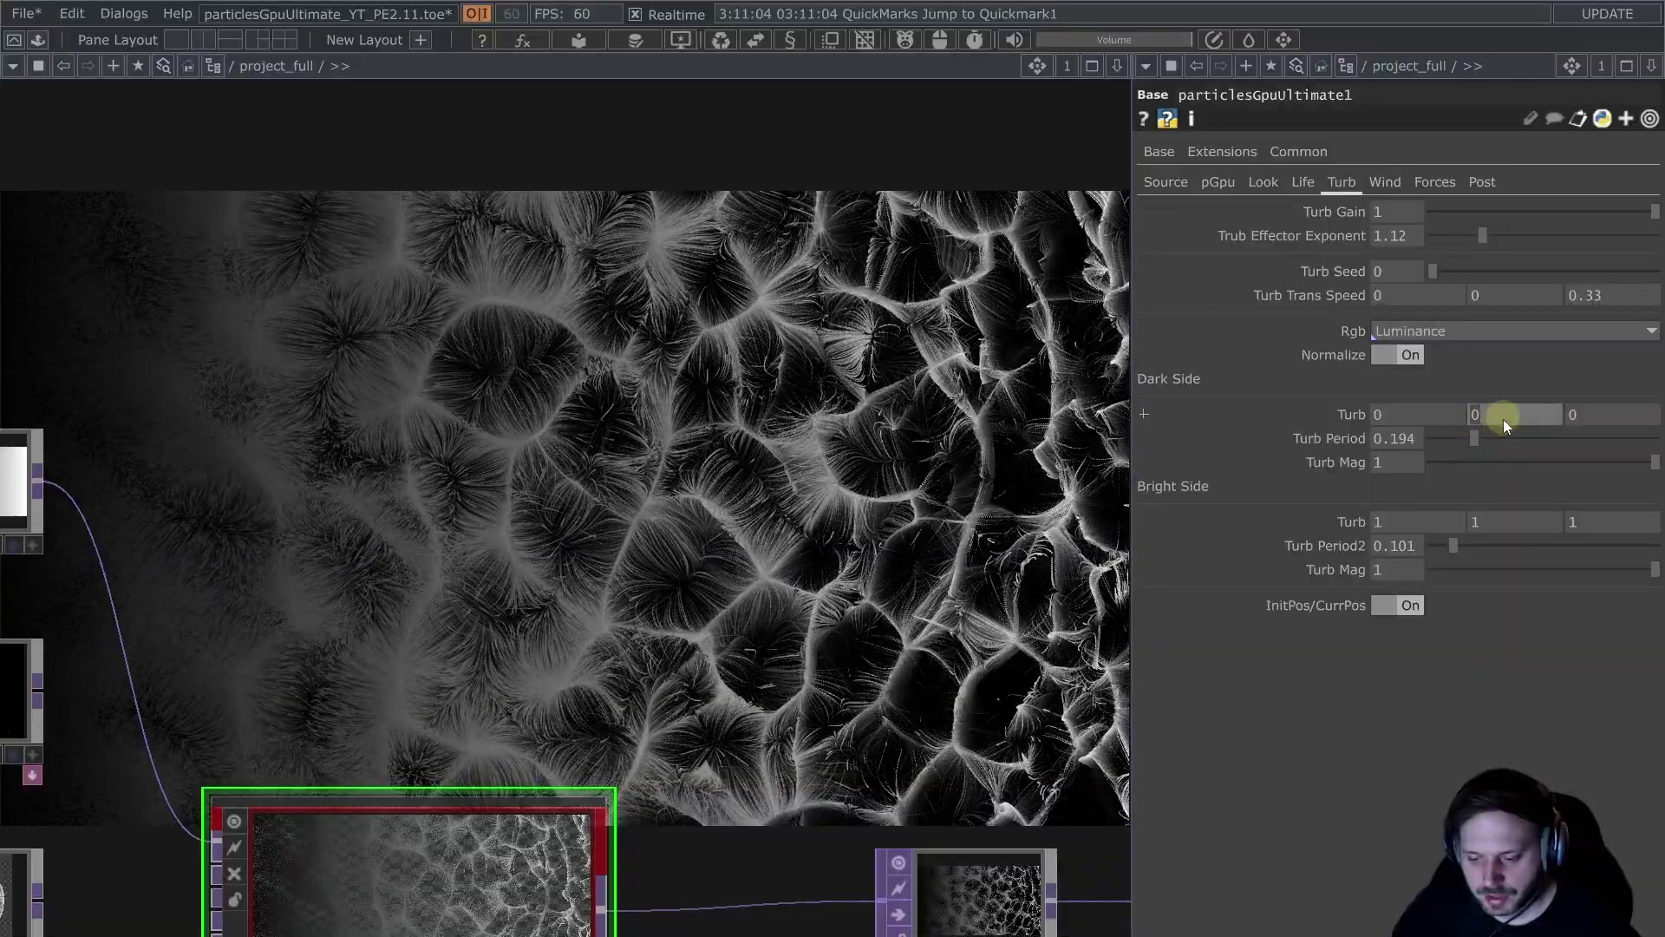
Step: Set Dark Side Turb to 0 1 0 with magnitude 0.573 and period 0.059, and bright period 0.308
drag(1502, 419, 1537, 459)
click(1541, 460)
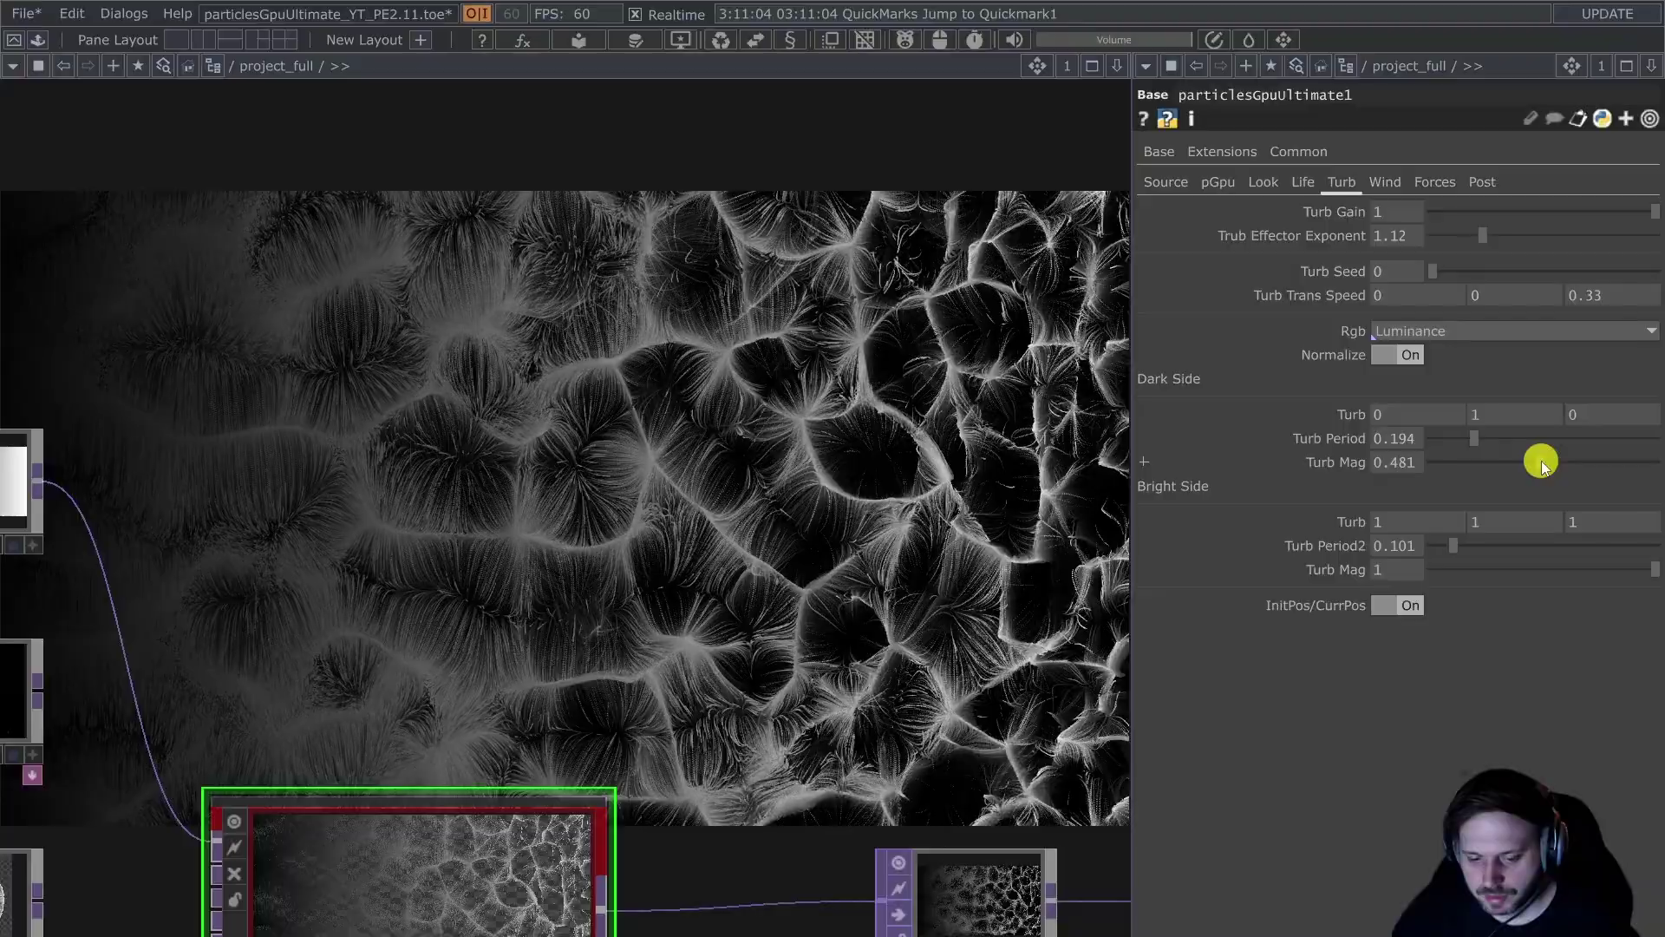
drag(1539, 460, 1549, 466)
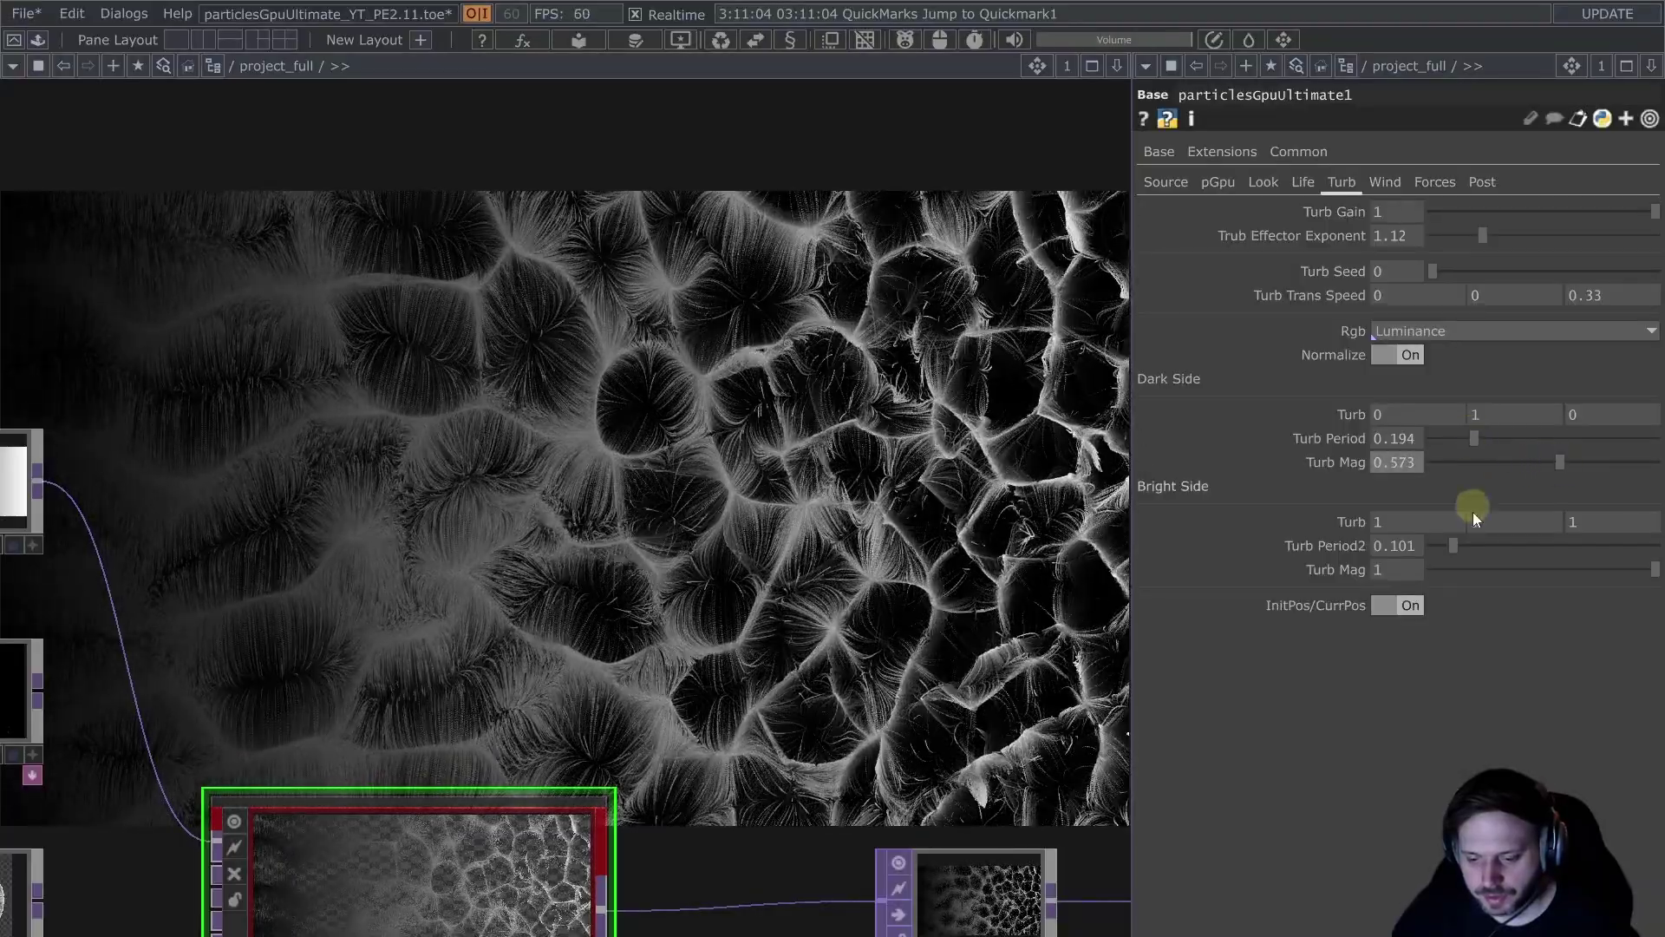
drag(1455, 548, 1502, 548)
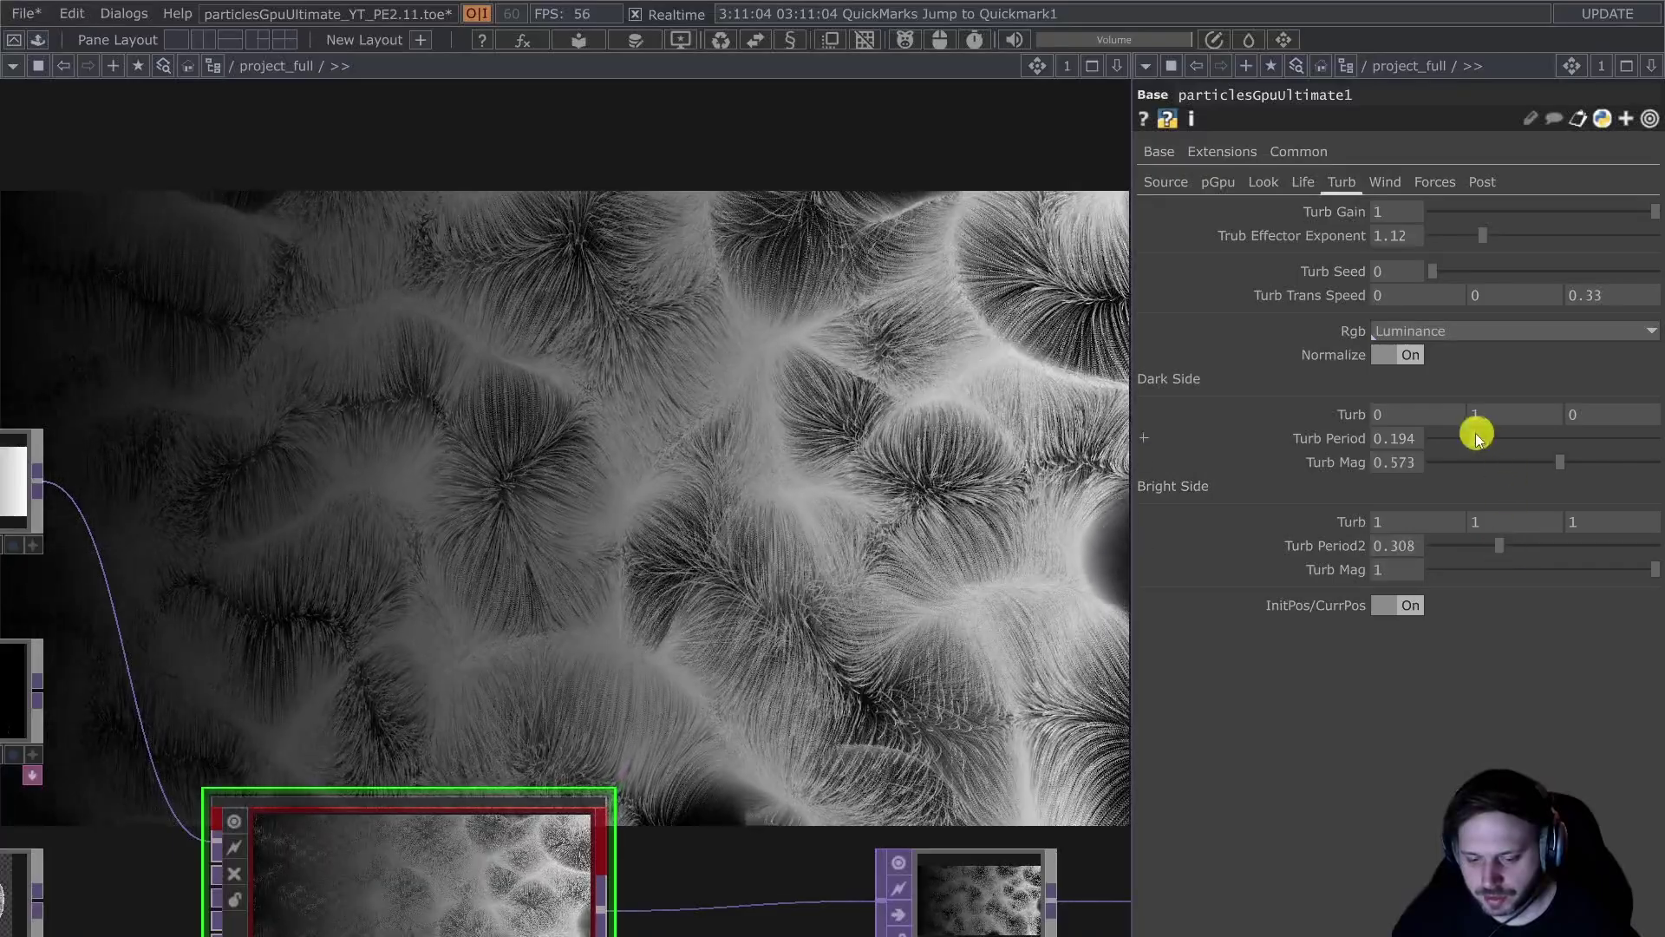
drag(1478, 436, 1451, 436)
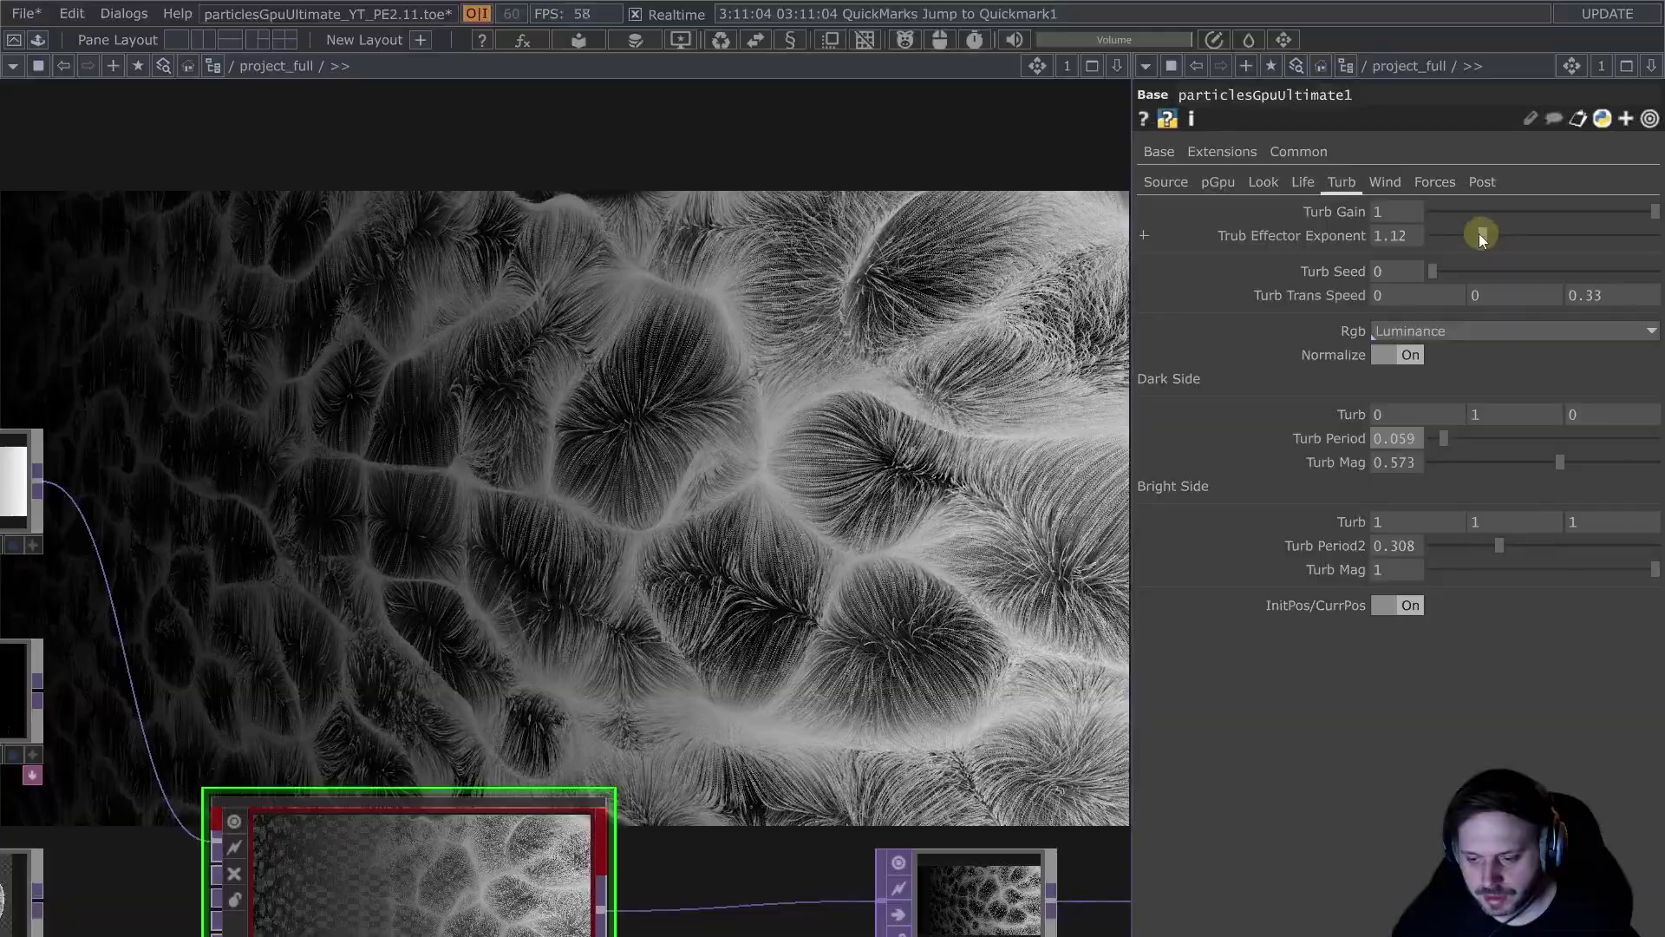
Step: Set the effector exponent to 2.09 and Turb Trans Speed to 0.2, -0.4, 0.33
mouse_move(1479, 233)
mouse_down()
mouse_move(1579, 233)
mouse_move(1470, 229)
mouse_move(1525, 232)
mouse_up()
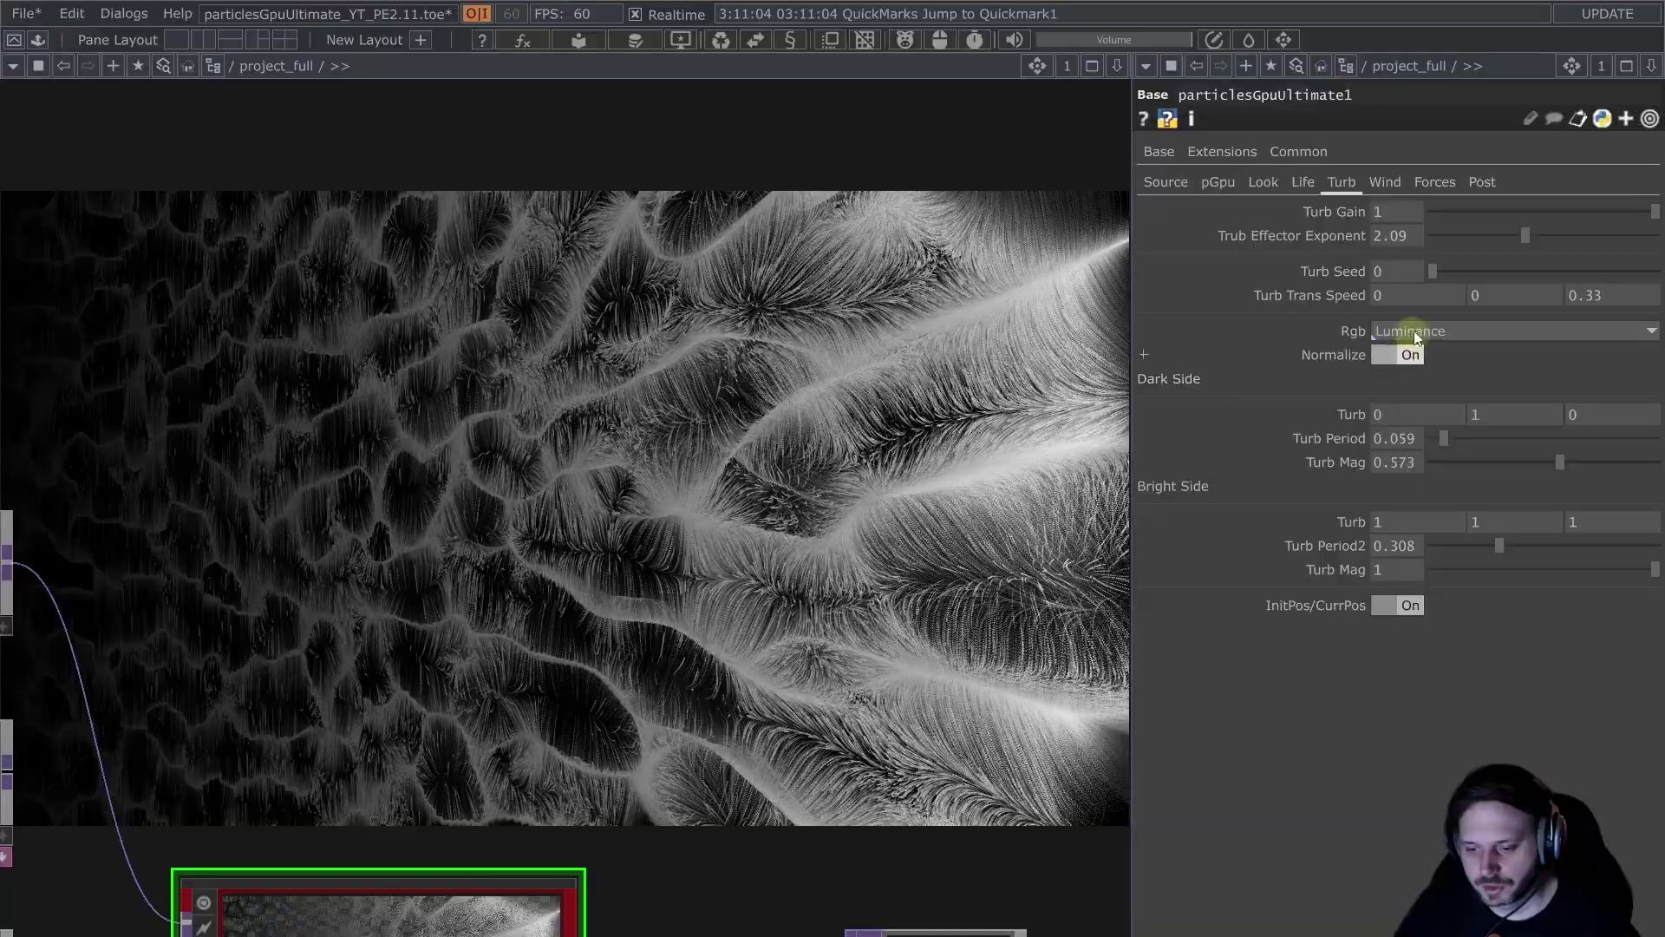
middle_click(1438, 298)
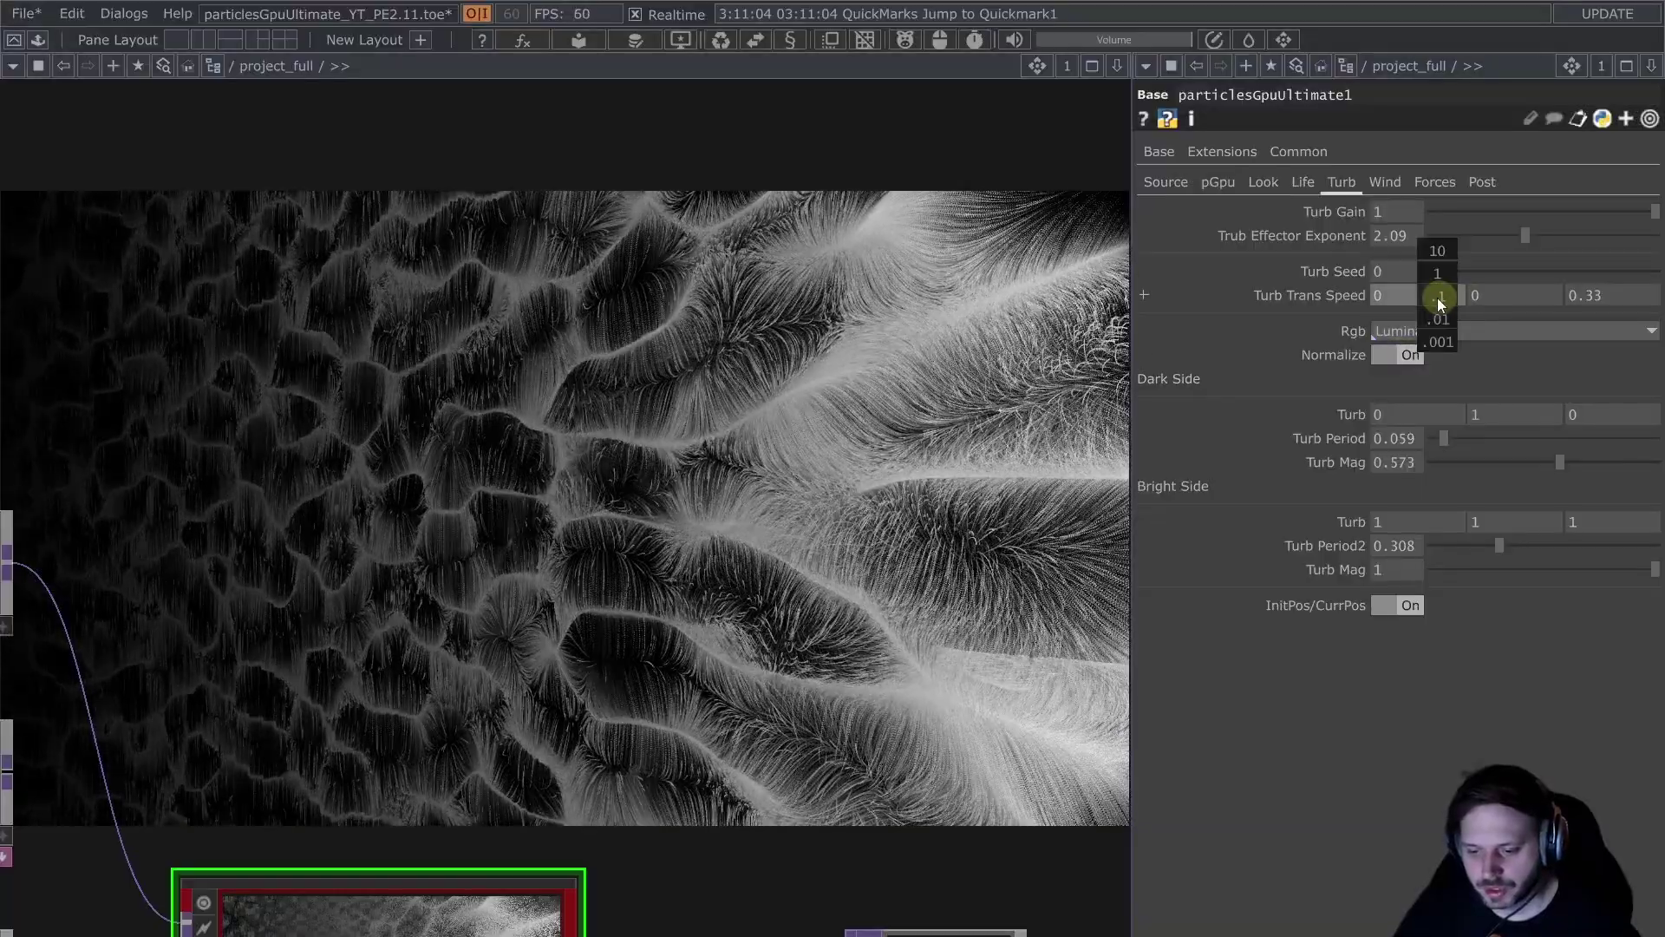
middle_drag(1441, 302, 664, 254)
scroll(616, 564, down, 3)
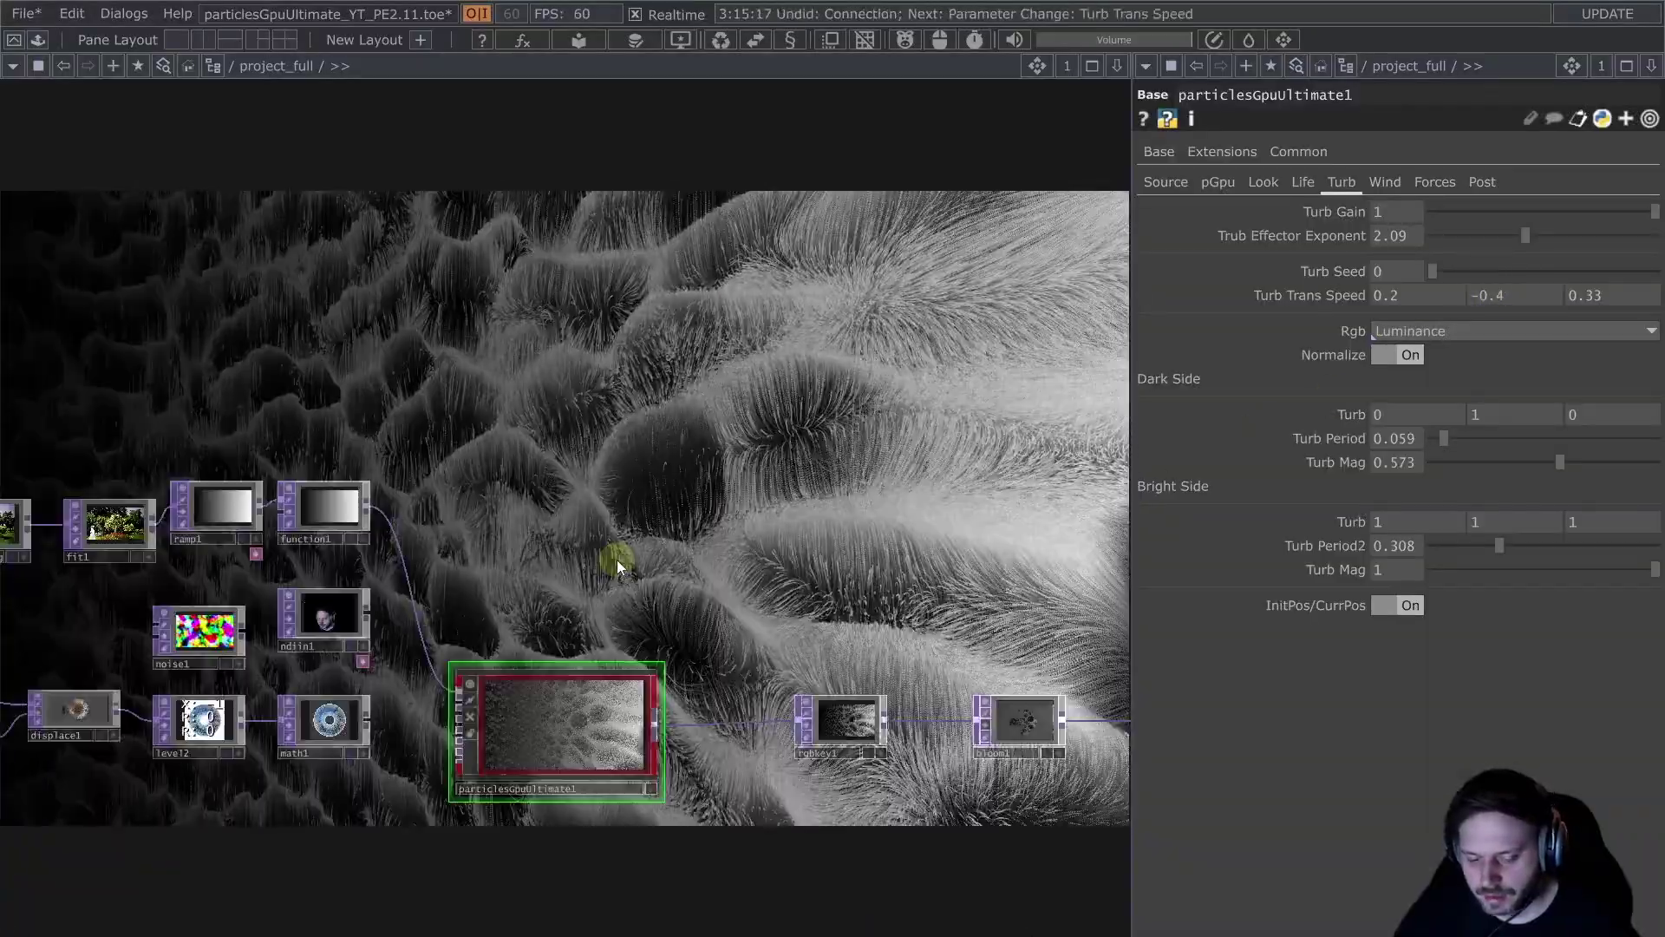
Step: Wire math1 into particlesGpuUltimate1 in place of function1 and raise the dark-side turbulence magnitude
drag(367, 721, 457, 689)
drag(513, 577, 465, 610)
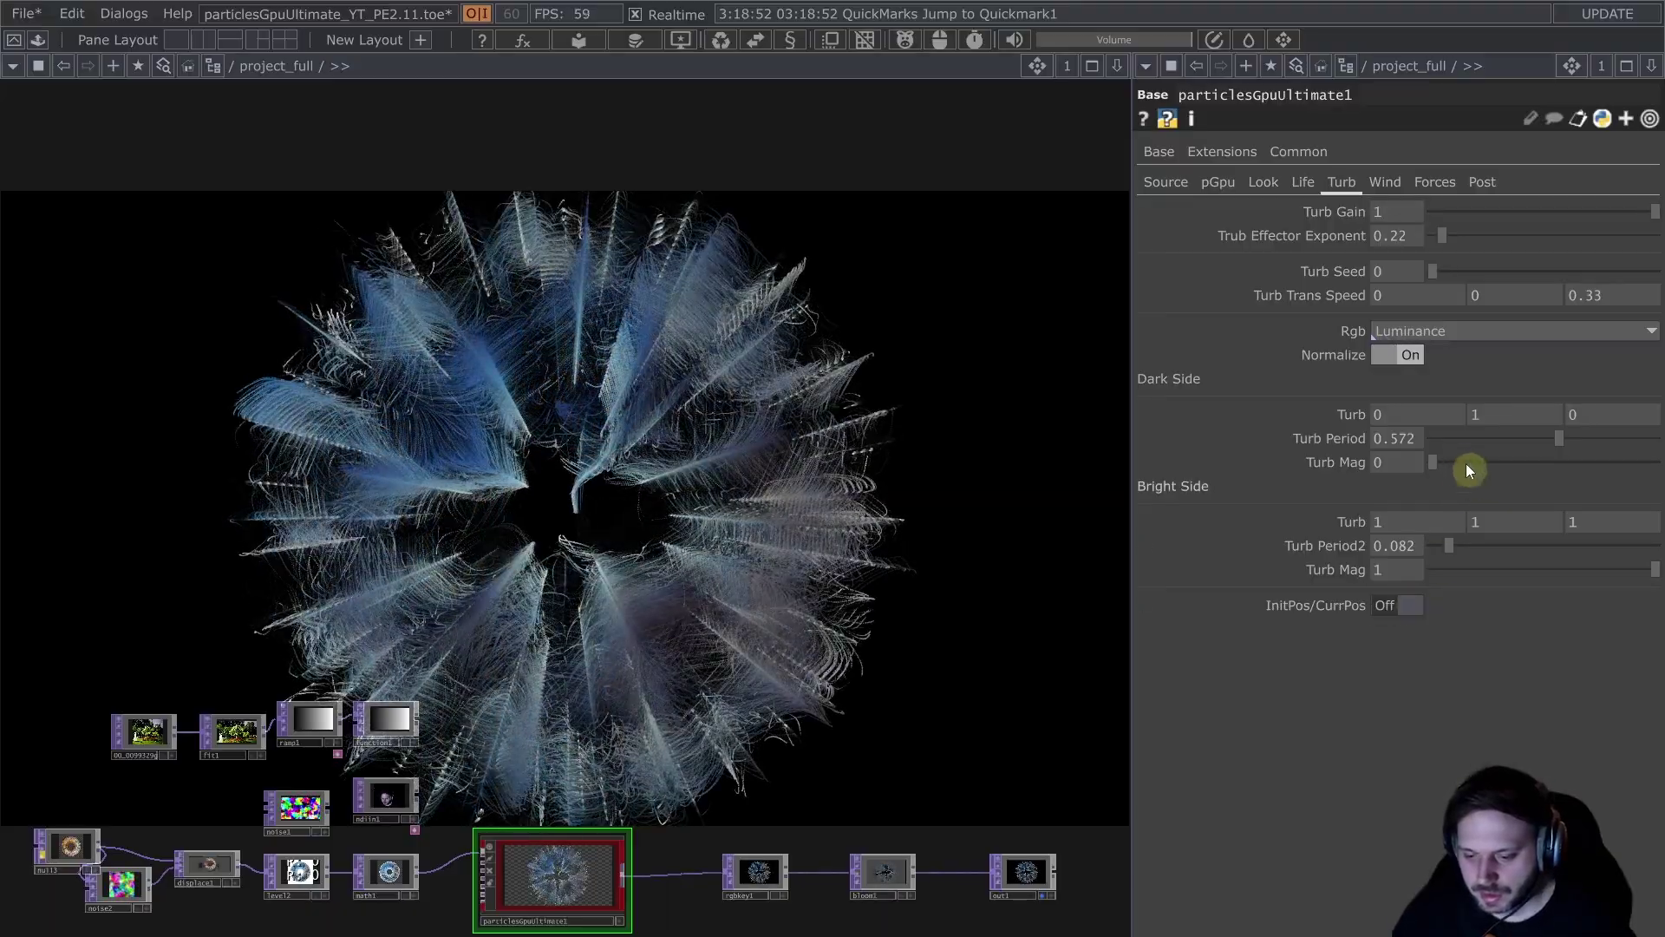
drag(1465, 463, 1491, 434)
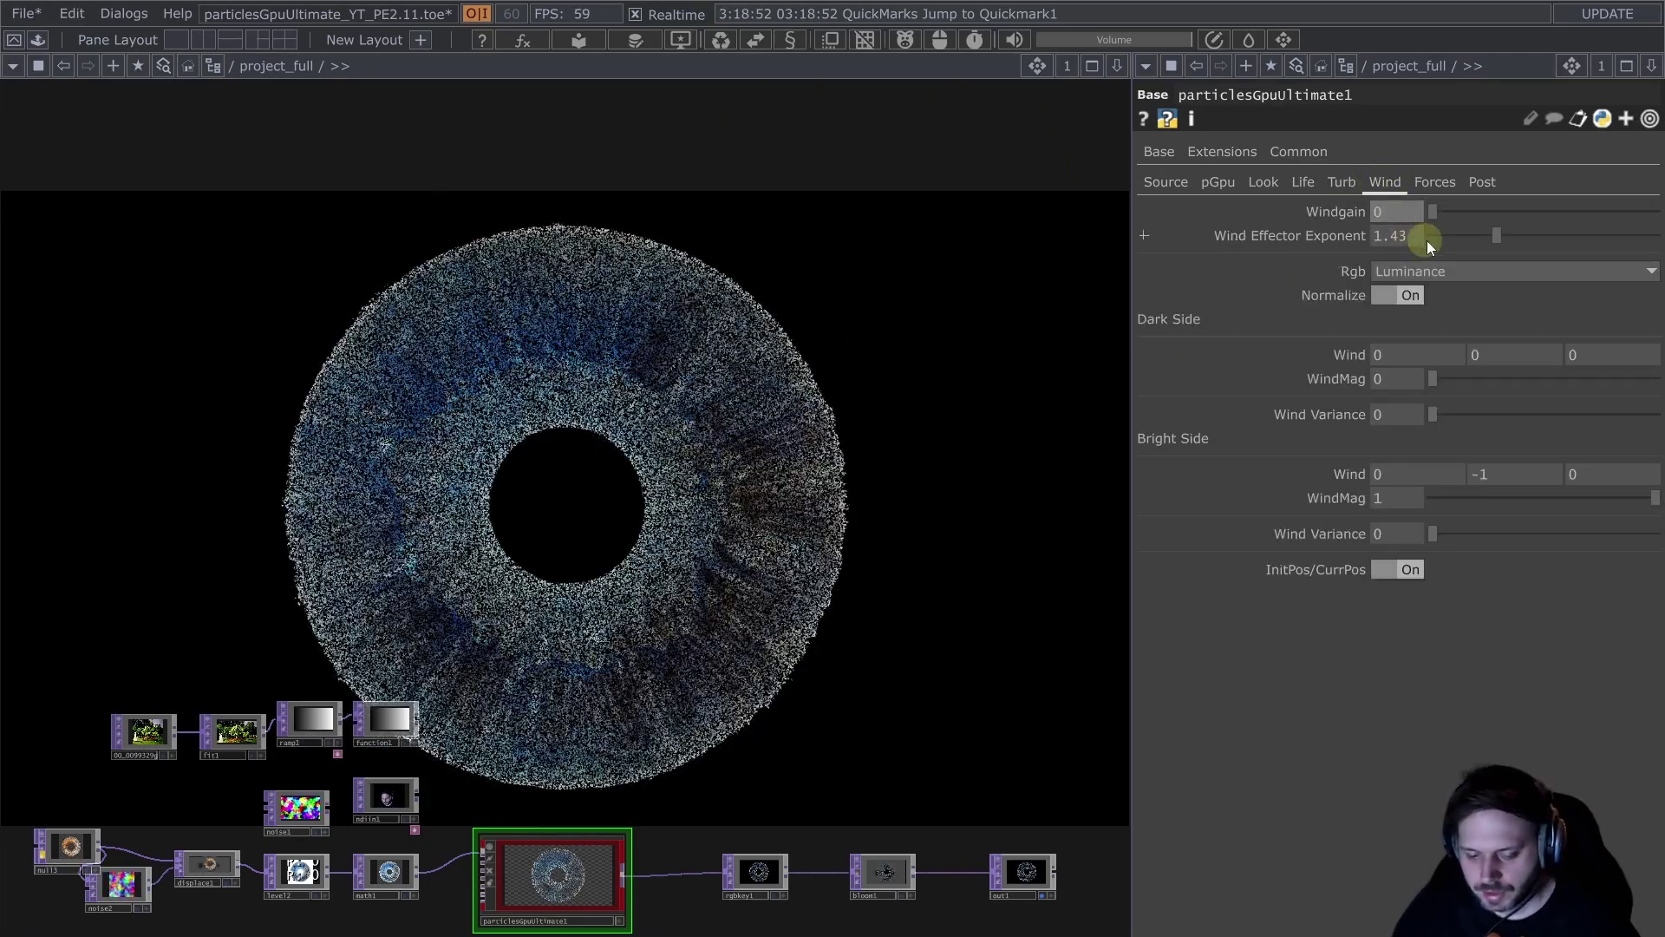
Step: Set Windgain to 1 and Wind Effector Exponent to about 3.45, and turn InitPos/CurrPos off
drag(1447, 215, 1647, 207)
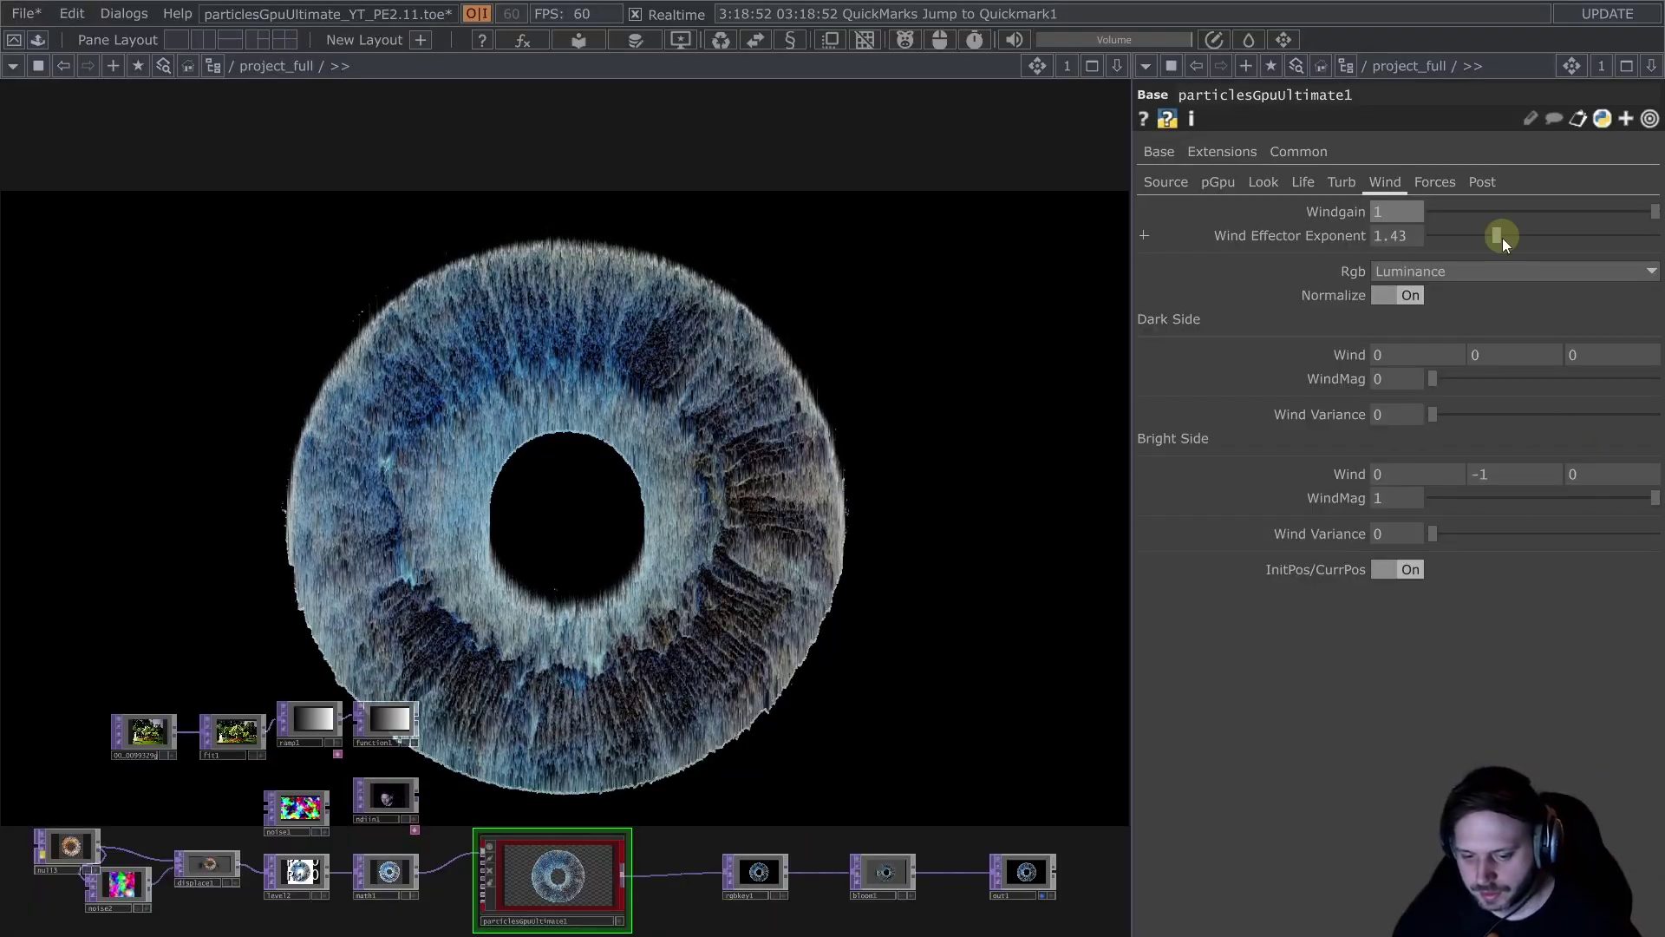
drag(1503, 238, 1586, 235)
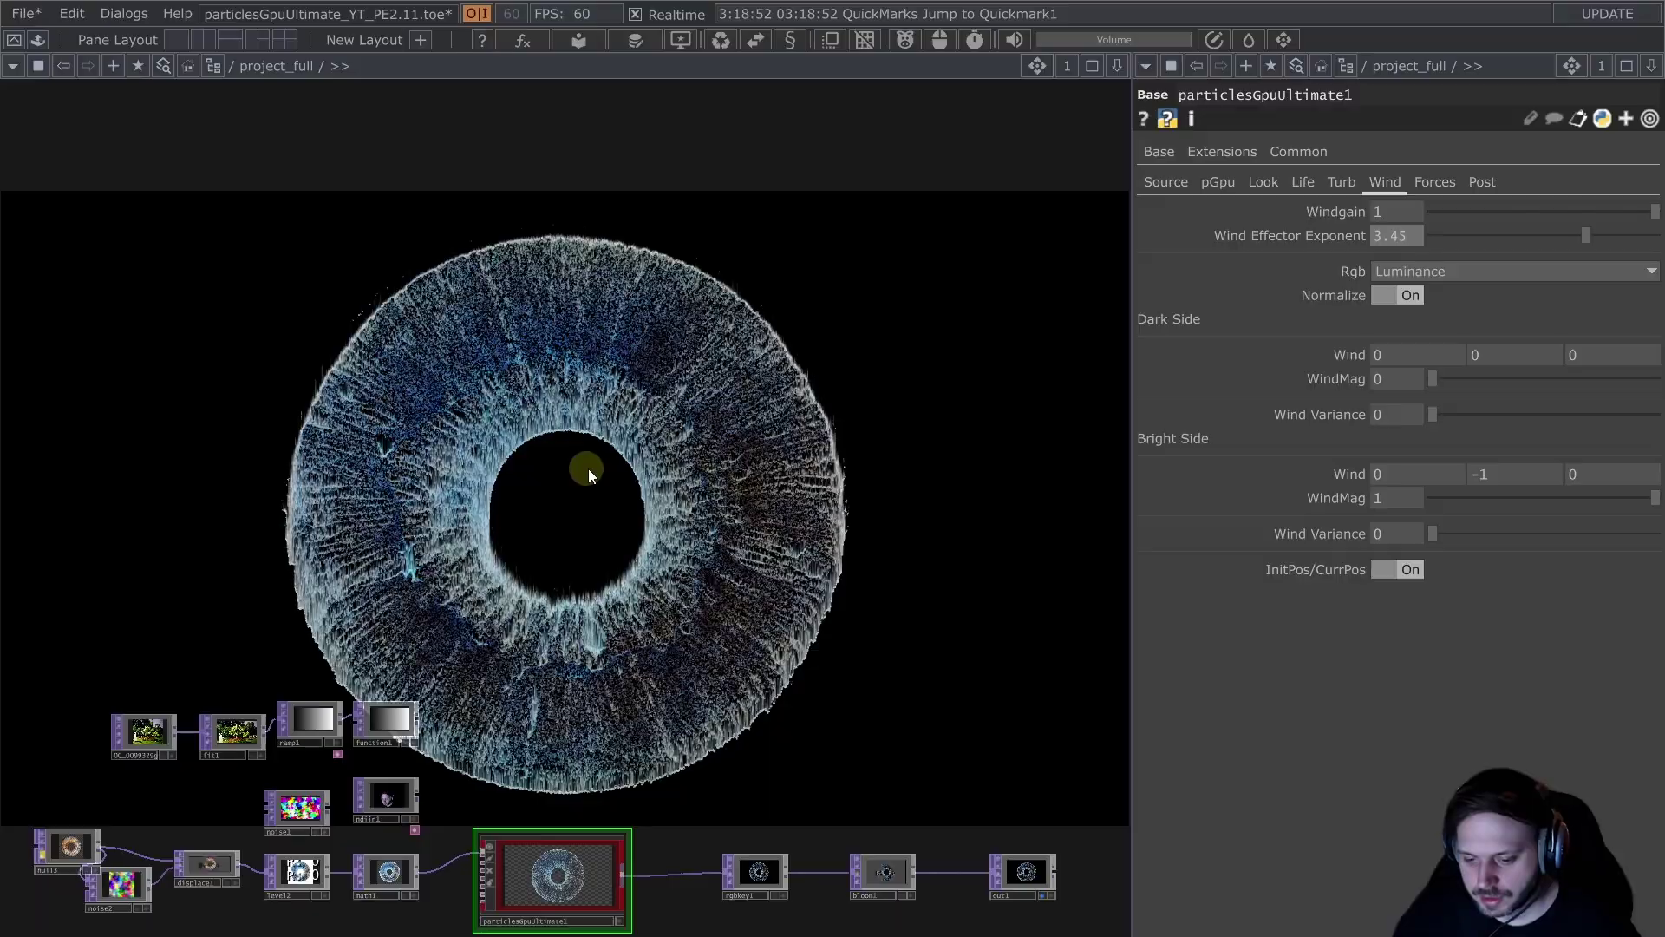
click(1405, 570)
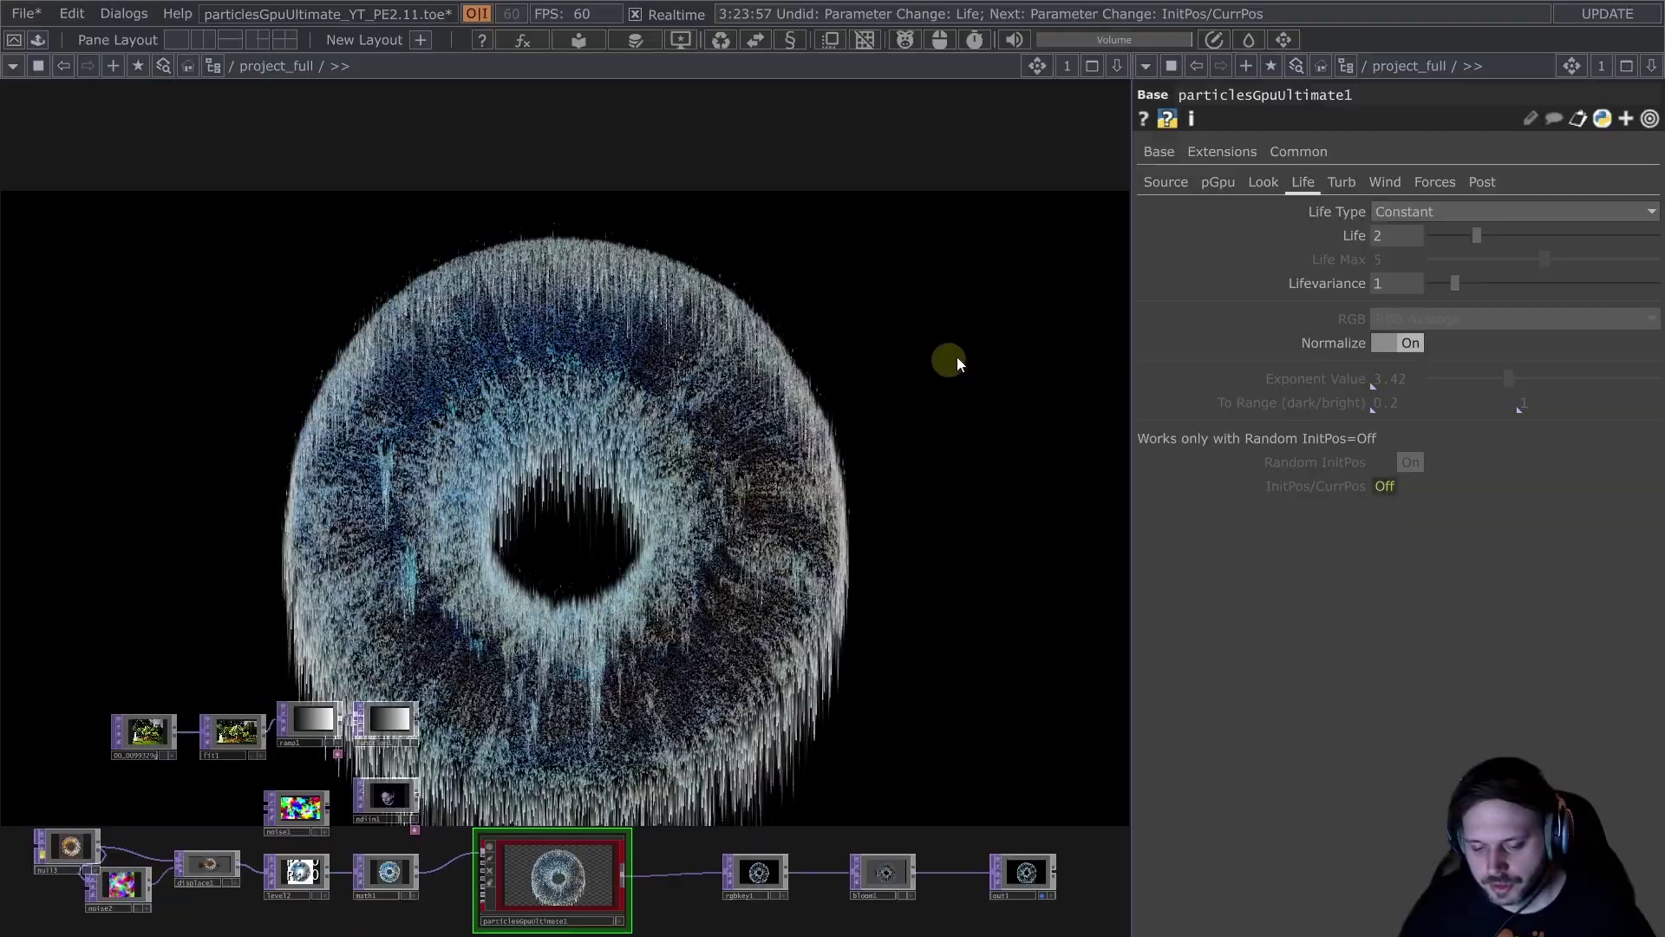
Step: Keep Life Type at Constant and raise particle Life to 3.64
drag(1477, 236, 1498, 245)
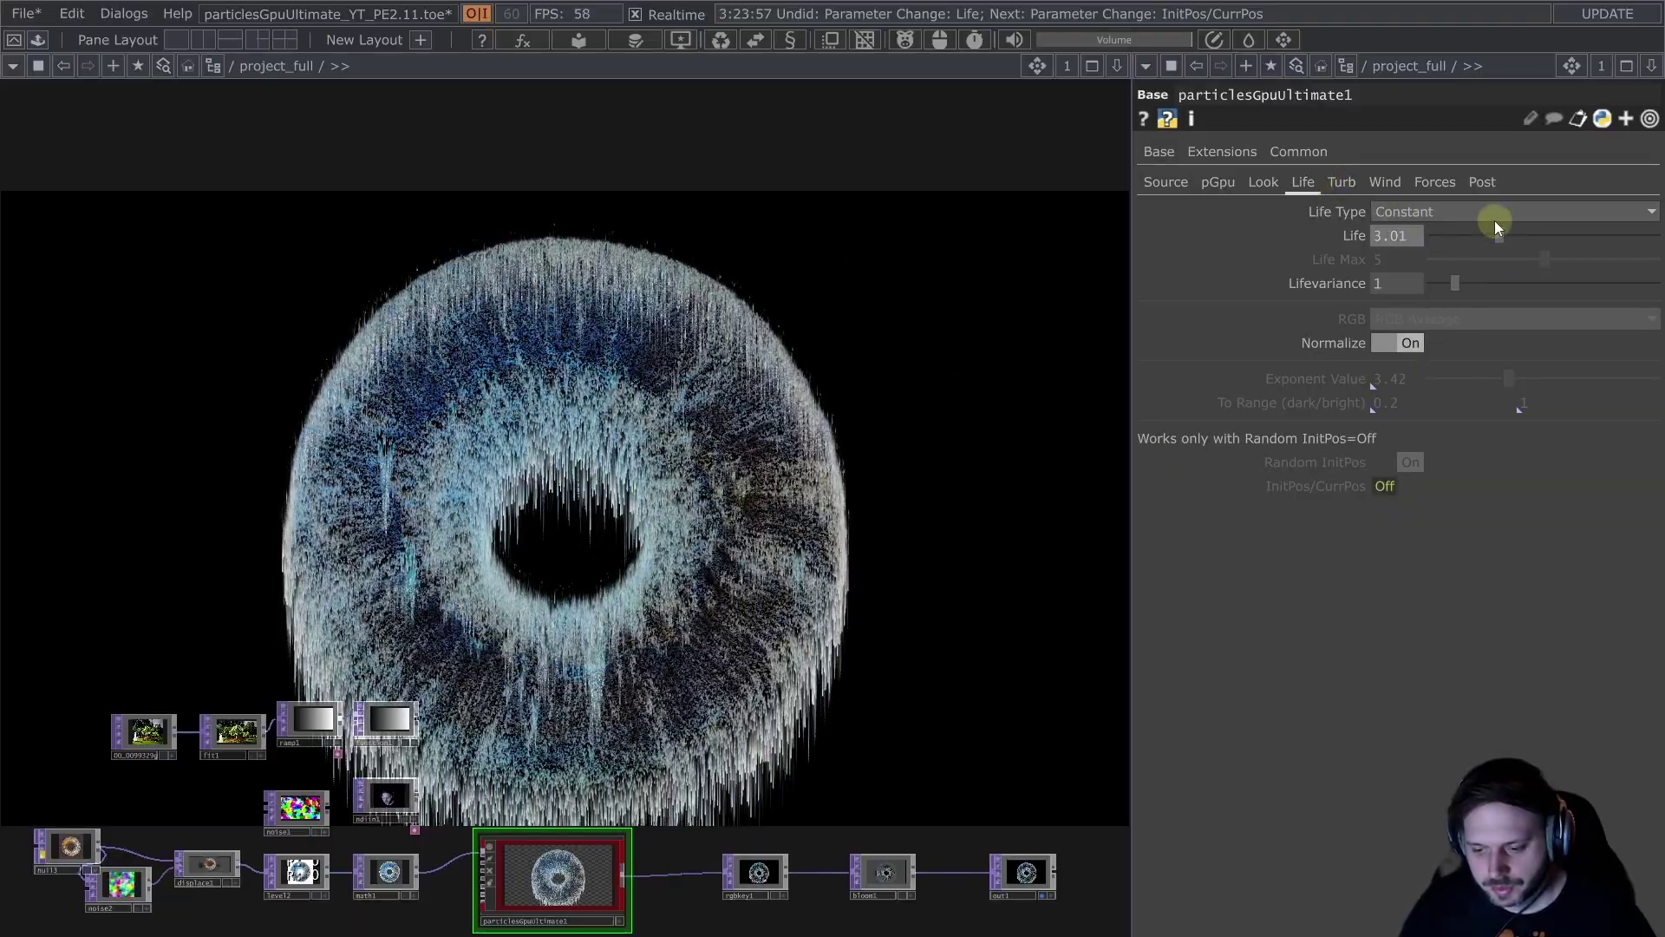
click(1467, 210)
click(1466, 209)
drag(1499, 235, 1474, 276)
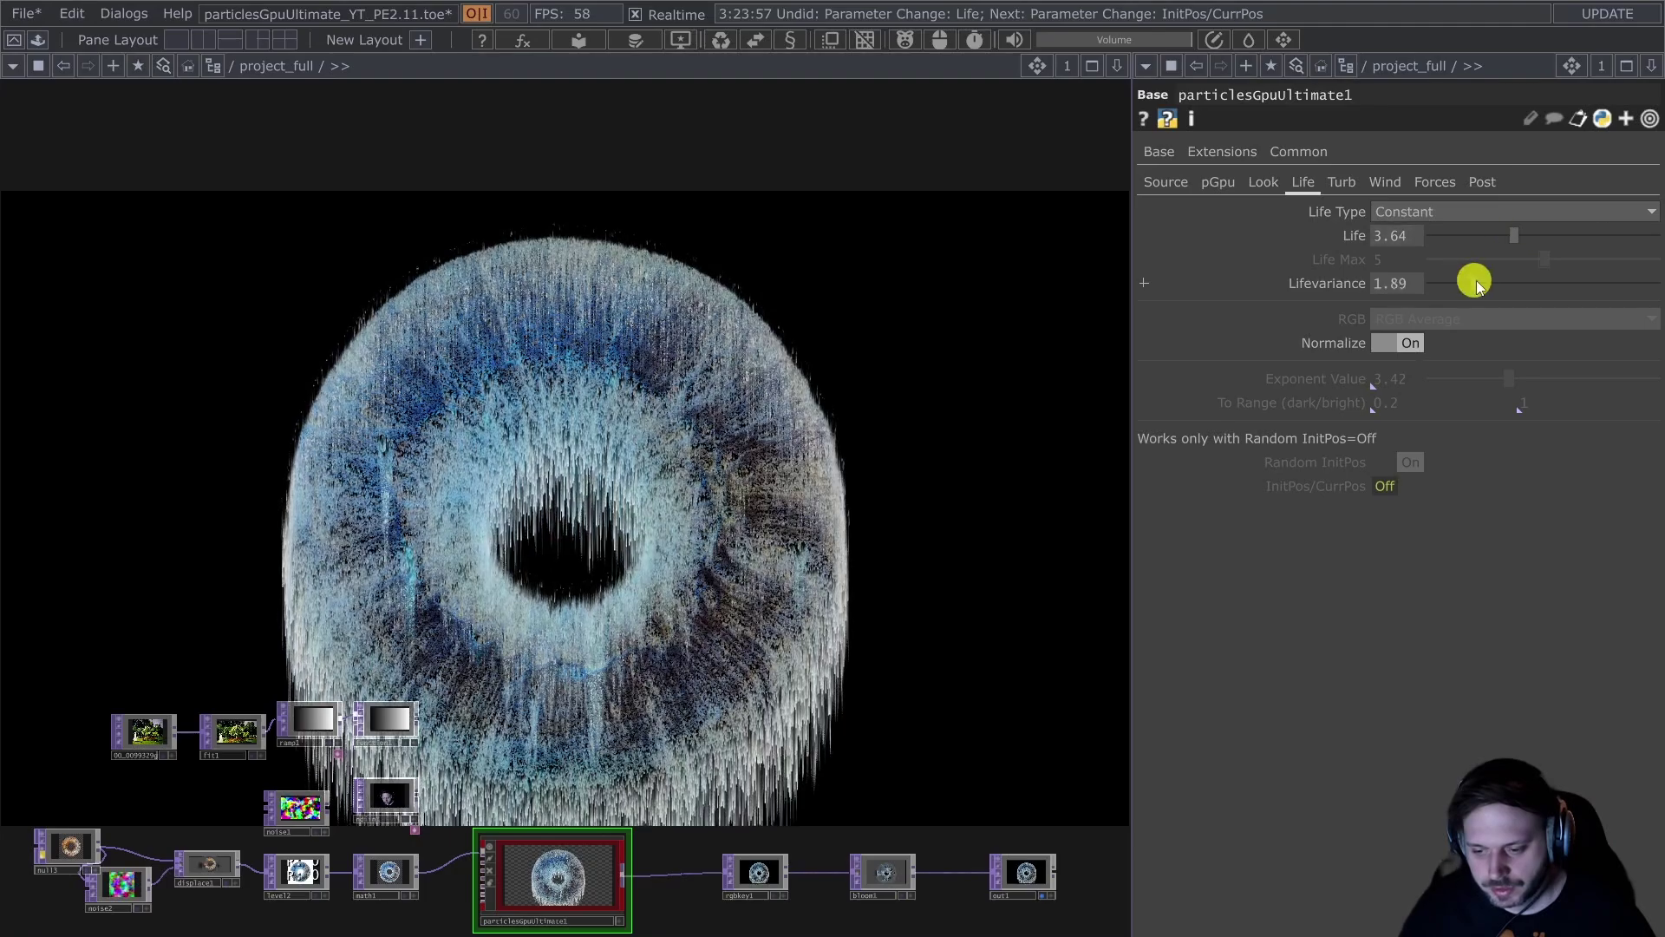
Step: Toggle the wind InitPos/CurrPos, then set Turb Gain to 1 with InitPos/CurrPos on
click(1383, 184)
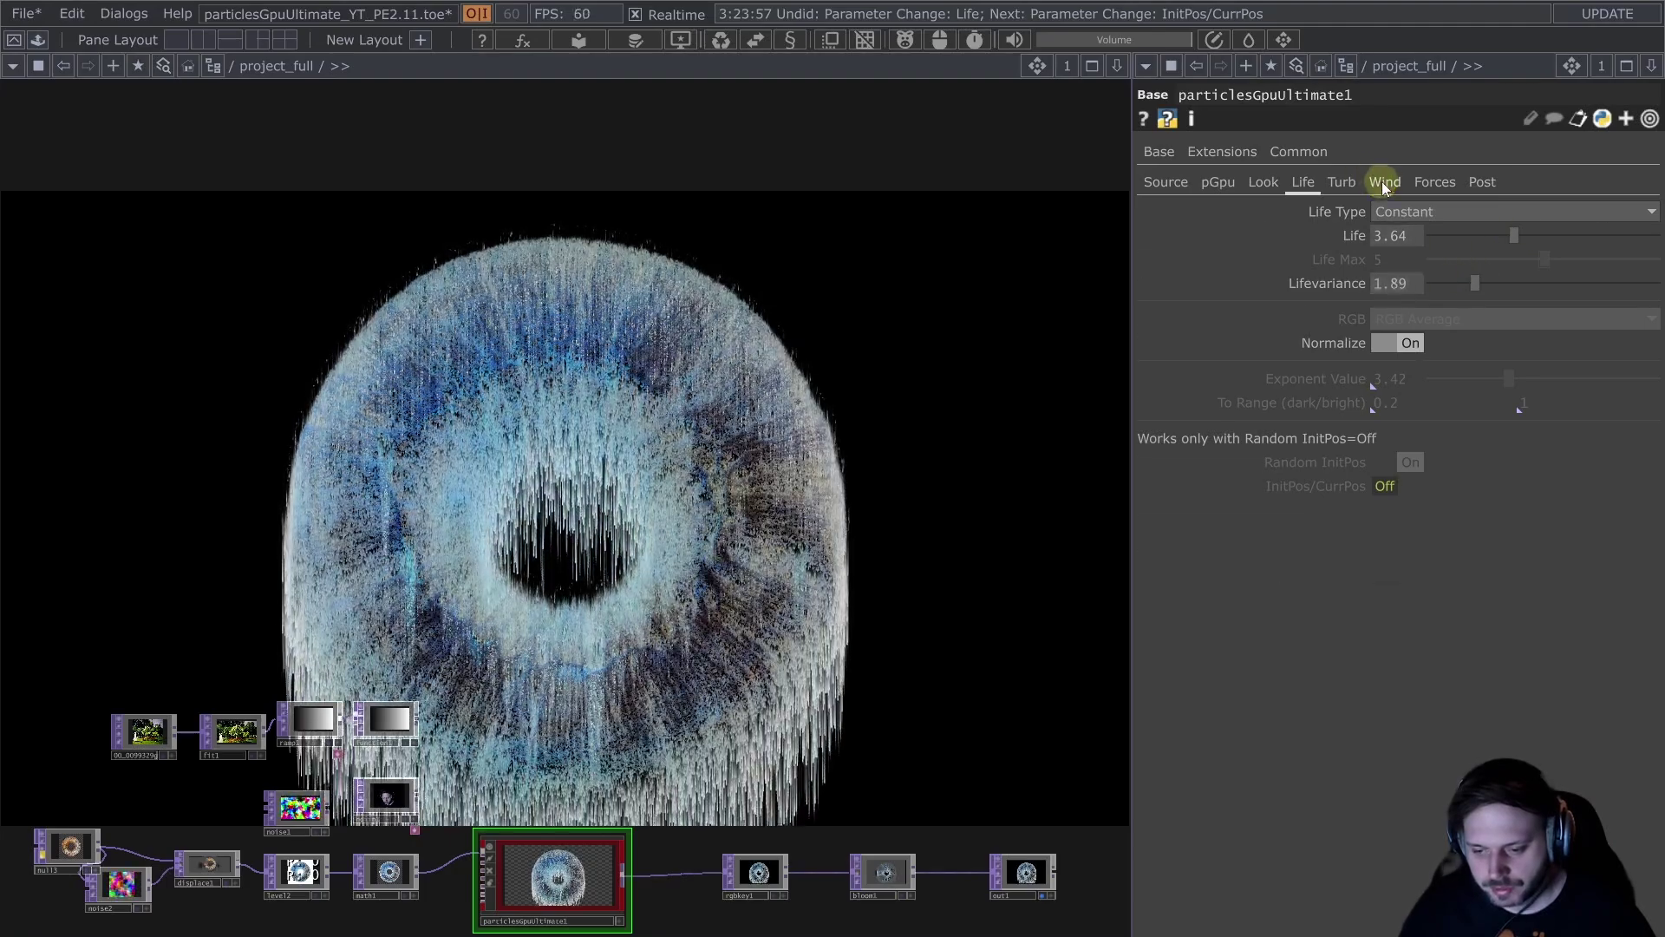
click(1407, 569)
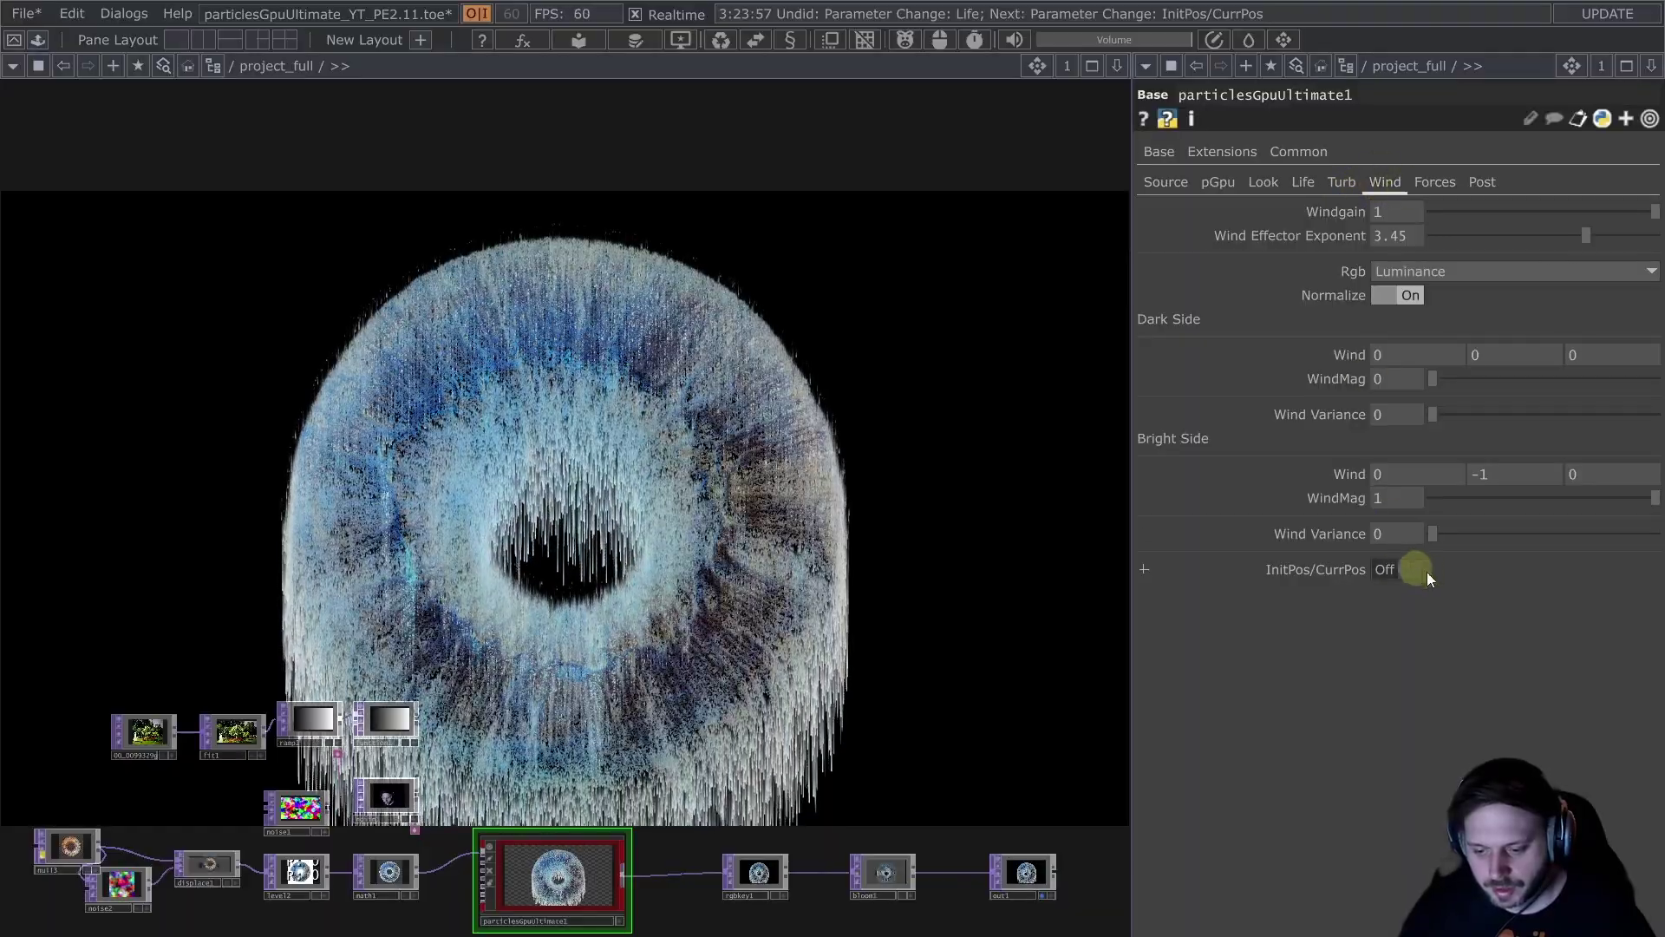
click(1344, 184)
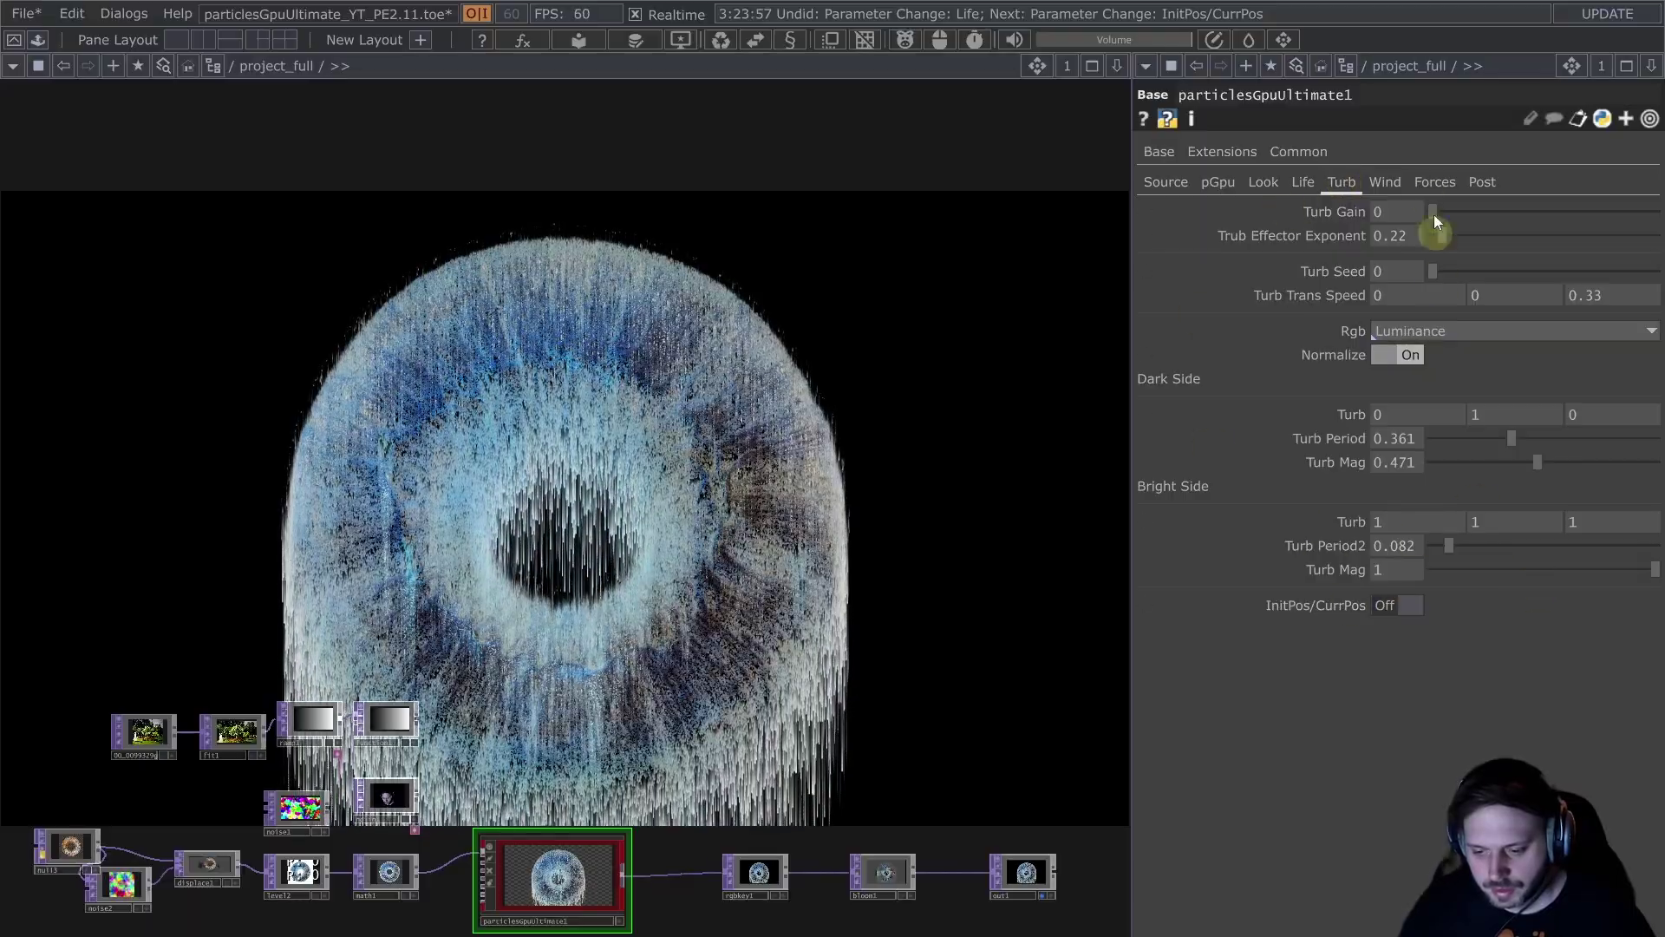
drag(1455, 213, 1657, 187)
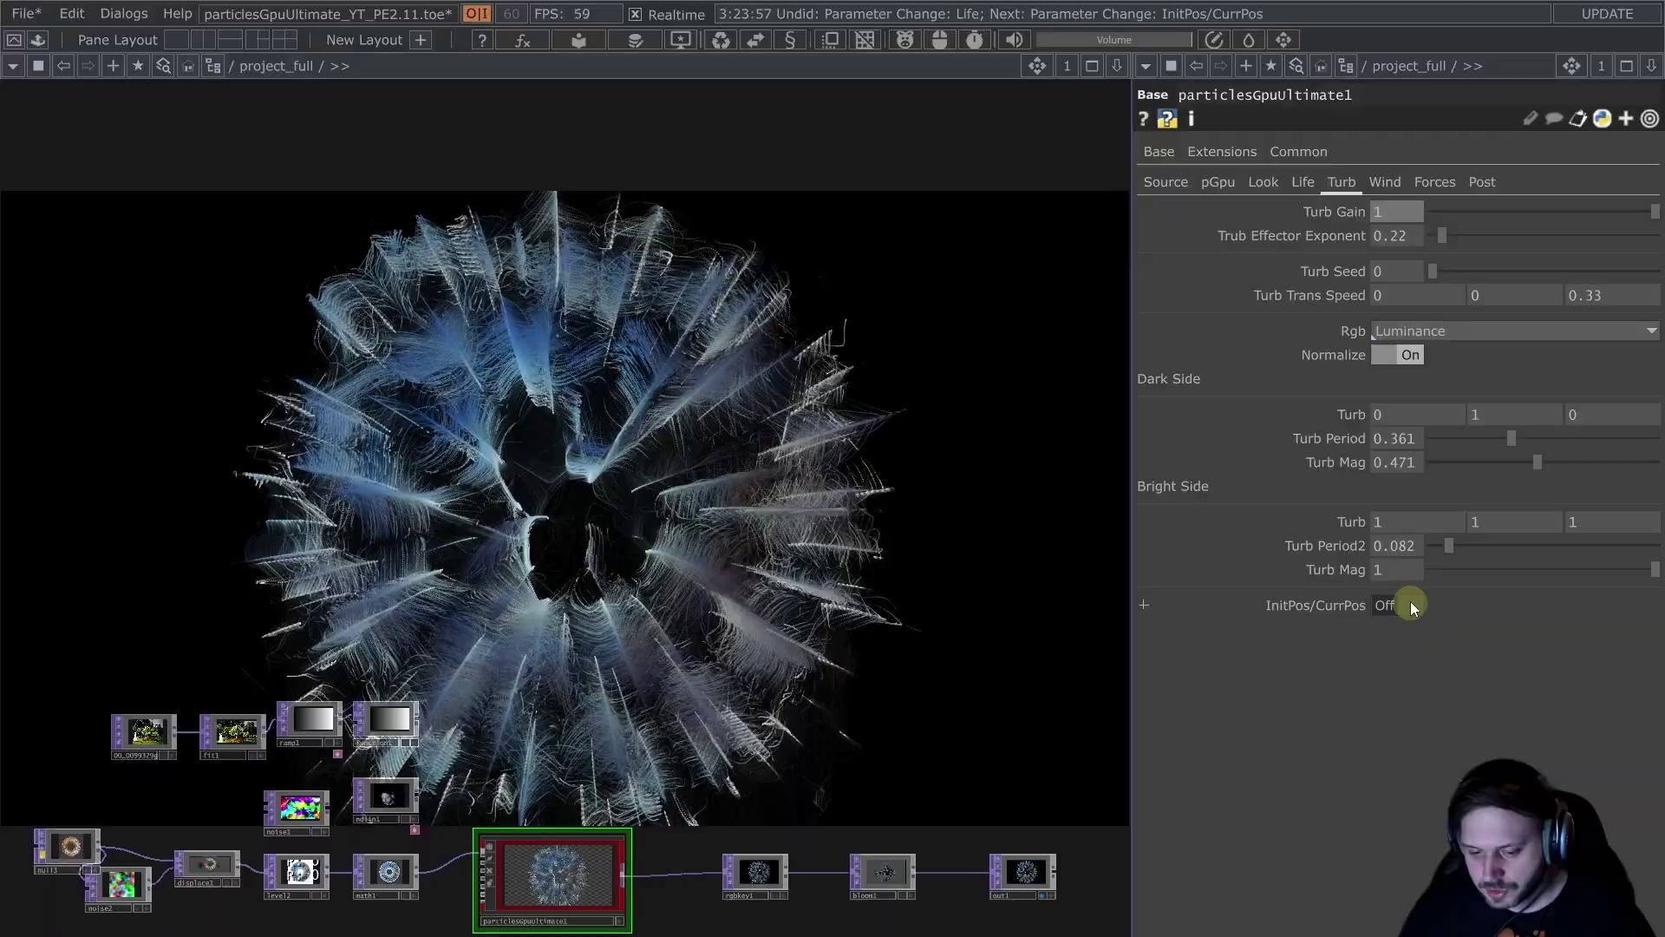
click(1409, 605)
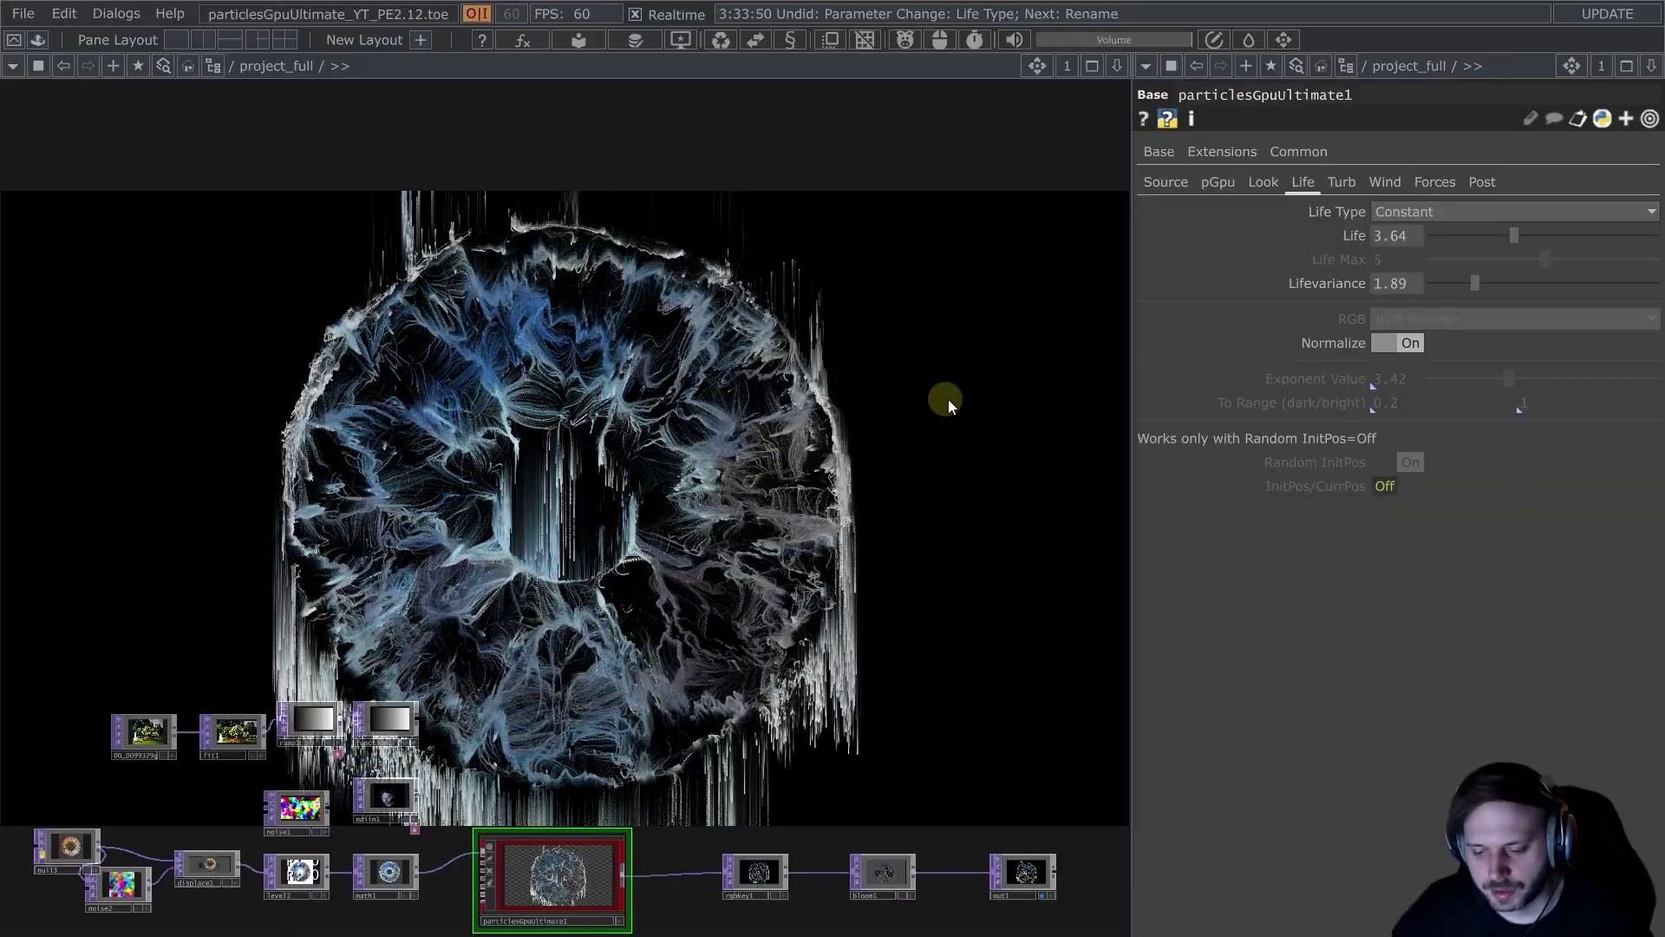
Step: Set Life Type to Effector and tune Life, Lifevariance and the lower To Range bound
click(1474, 217)
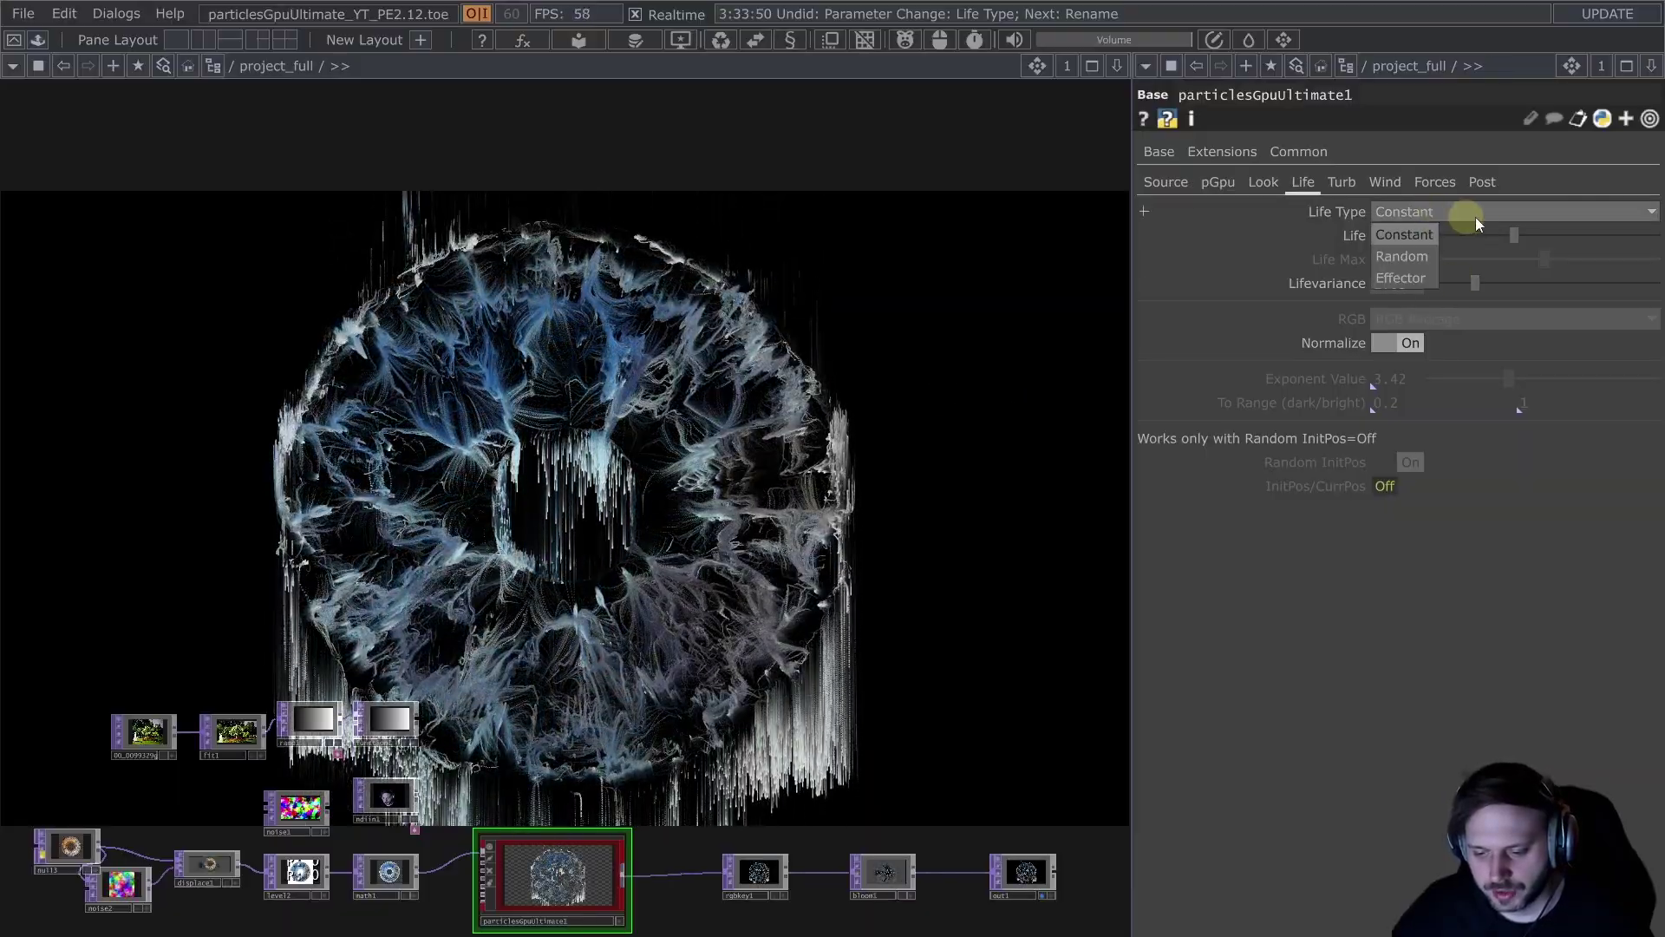
click(1400, 277)
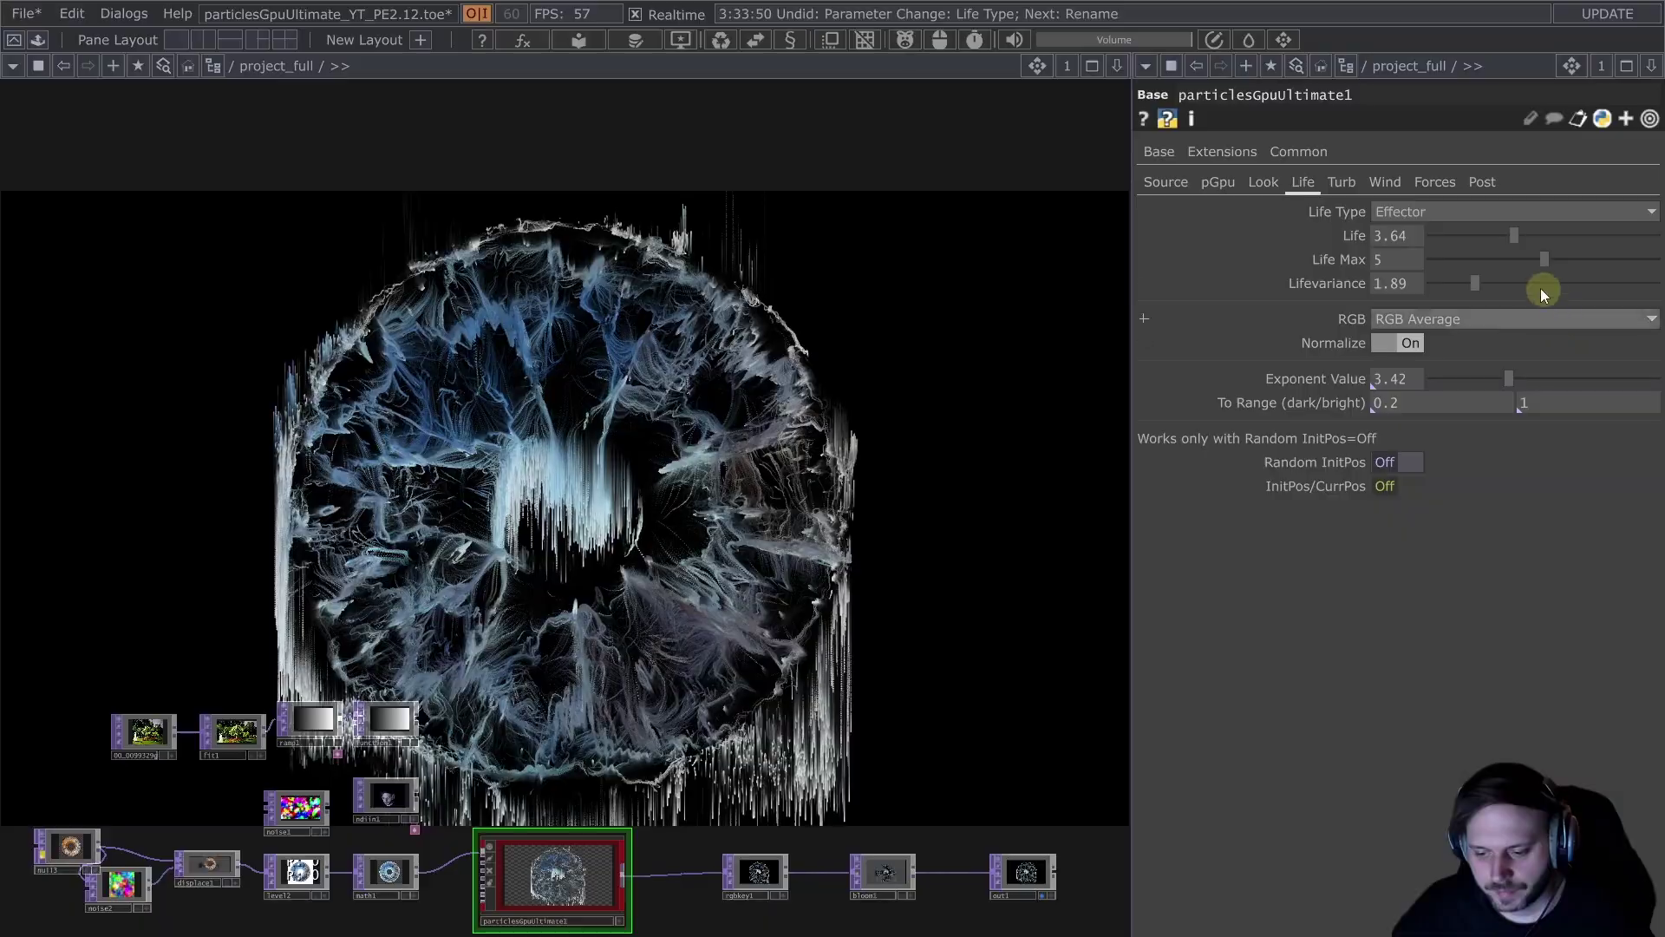
drag(1515, 234, 1583, 262)
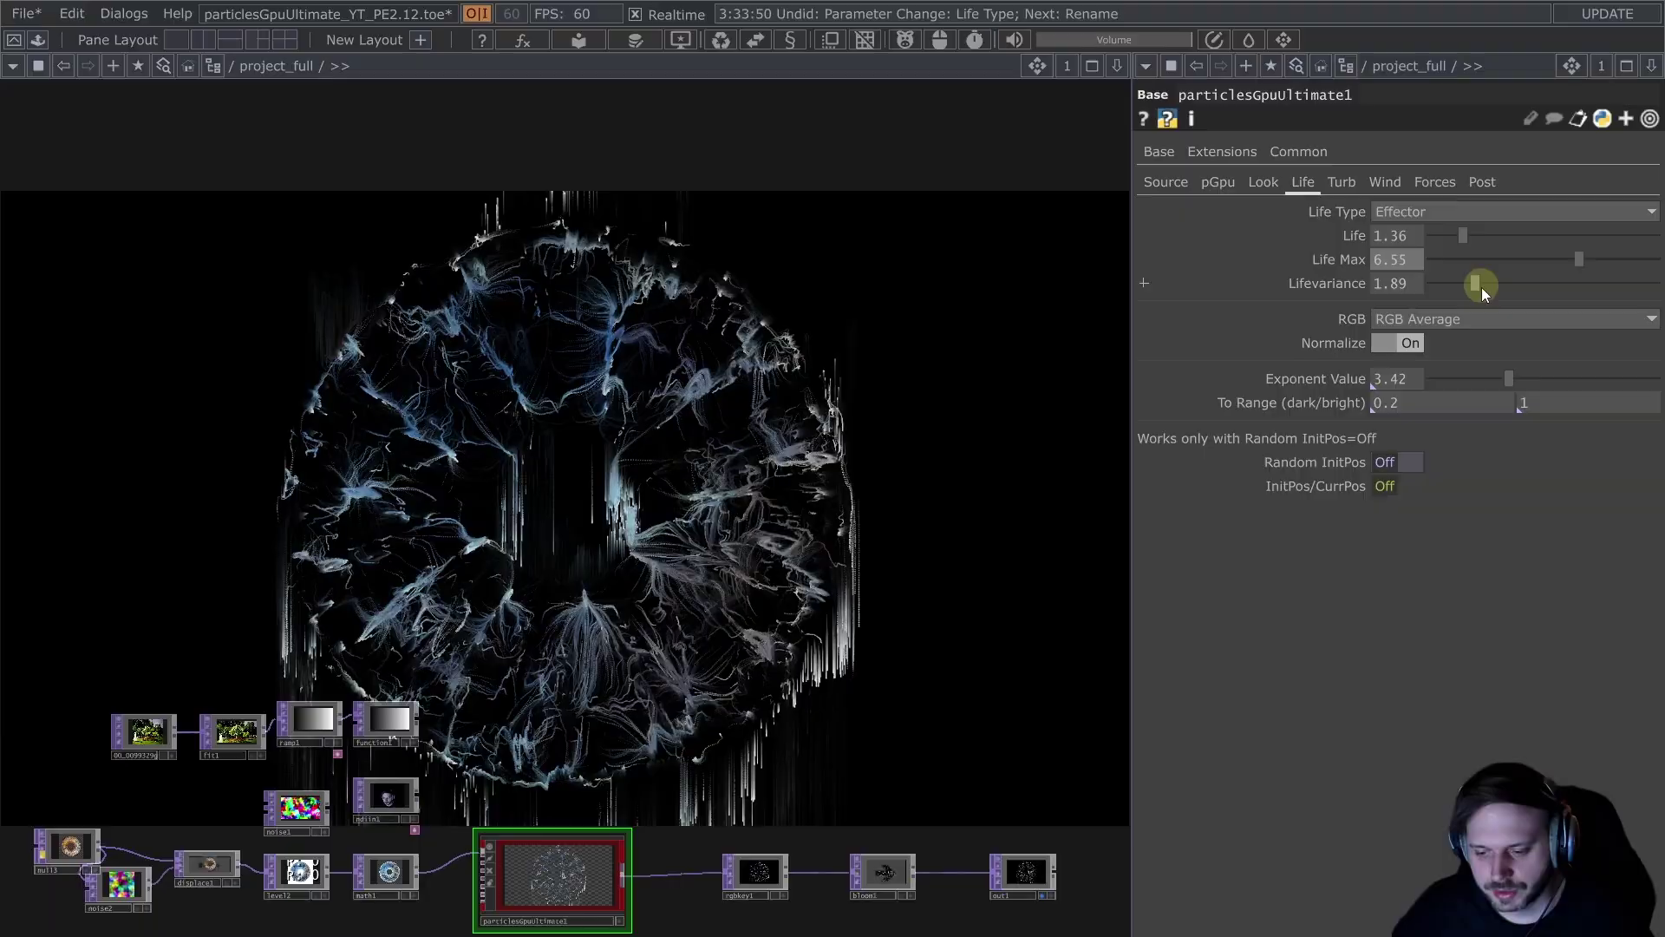
drag(1482, 288, 1445, 283)
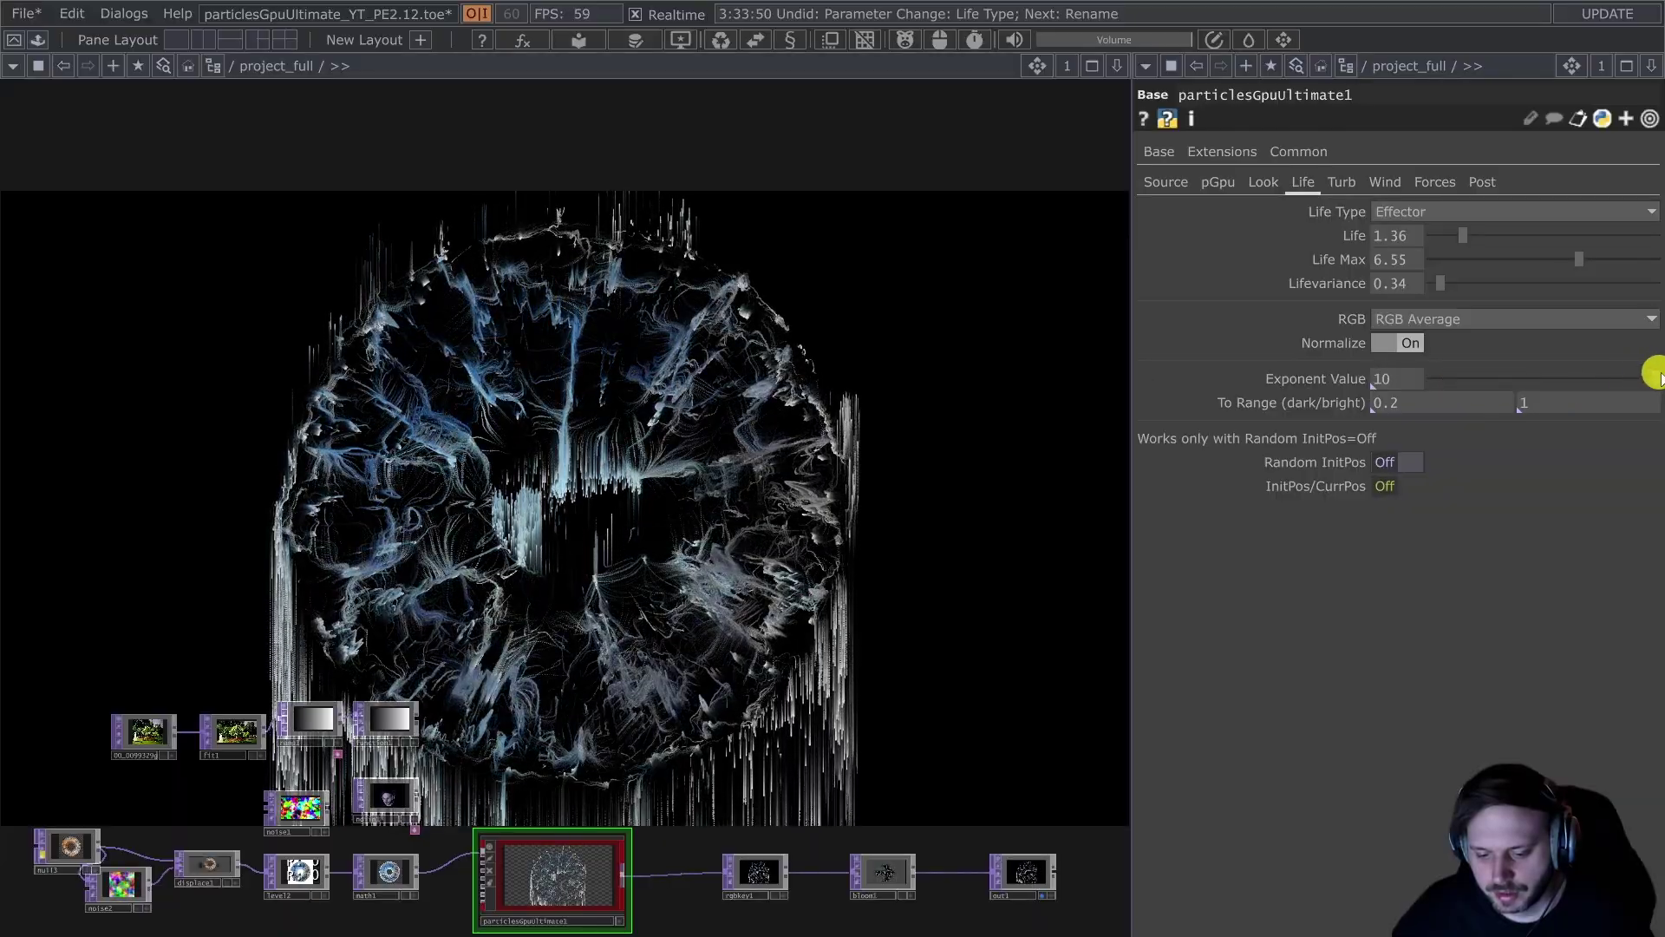
middle_drag(1459, 399, 1461, 401)
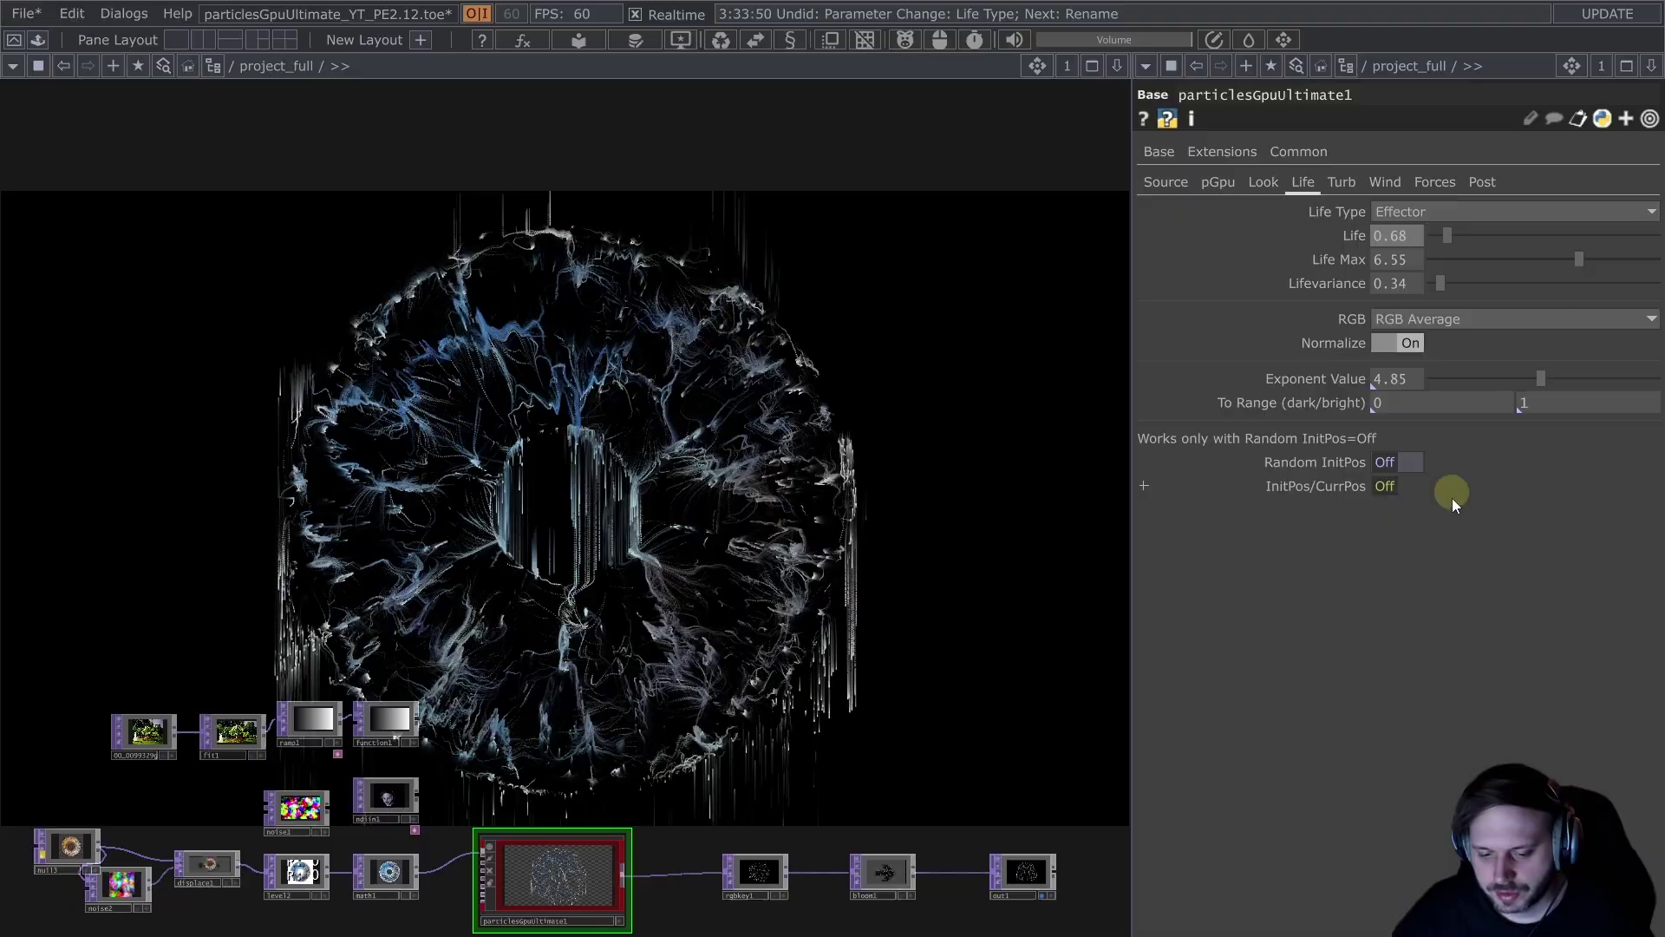
Step: Inspect the InitPos/CurrPos parameter options twice without changing anything
right_click(1300, 492)
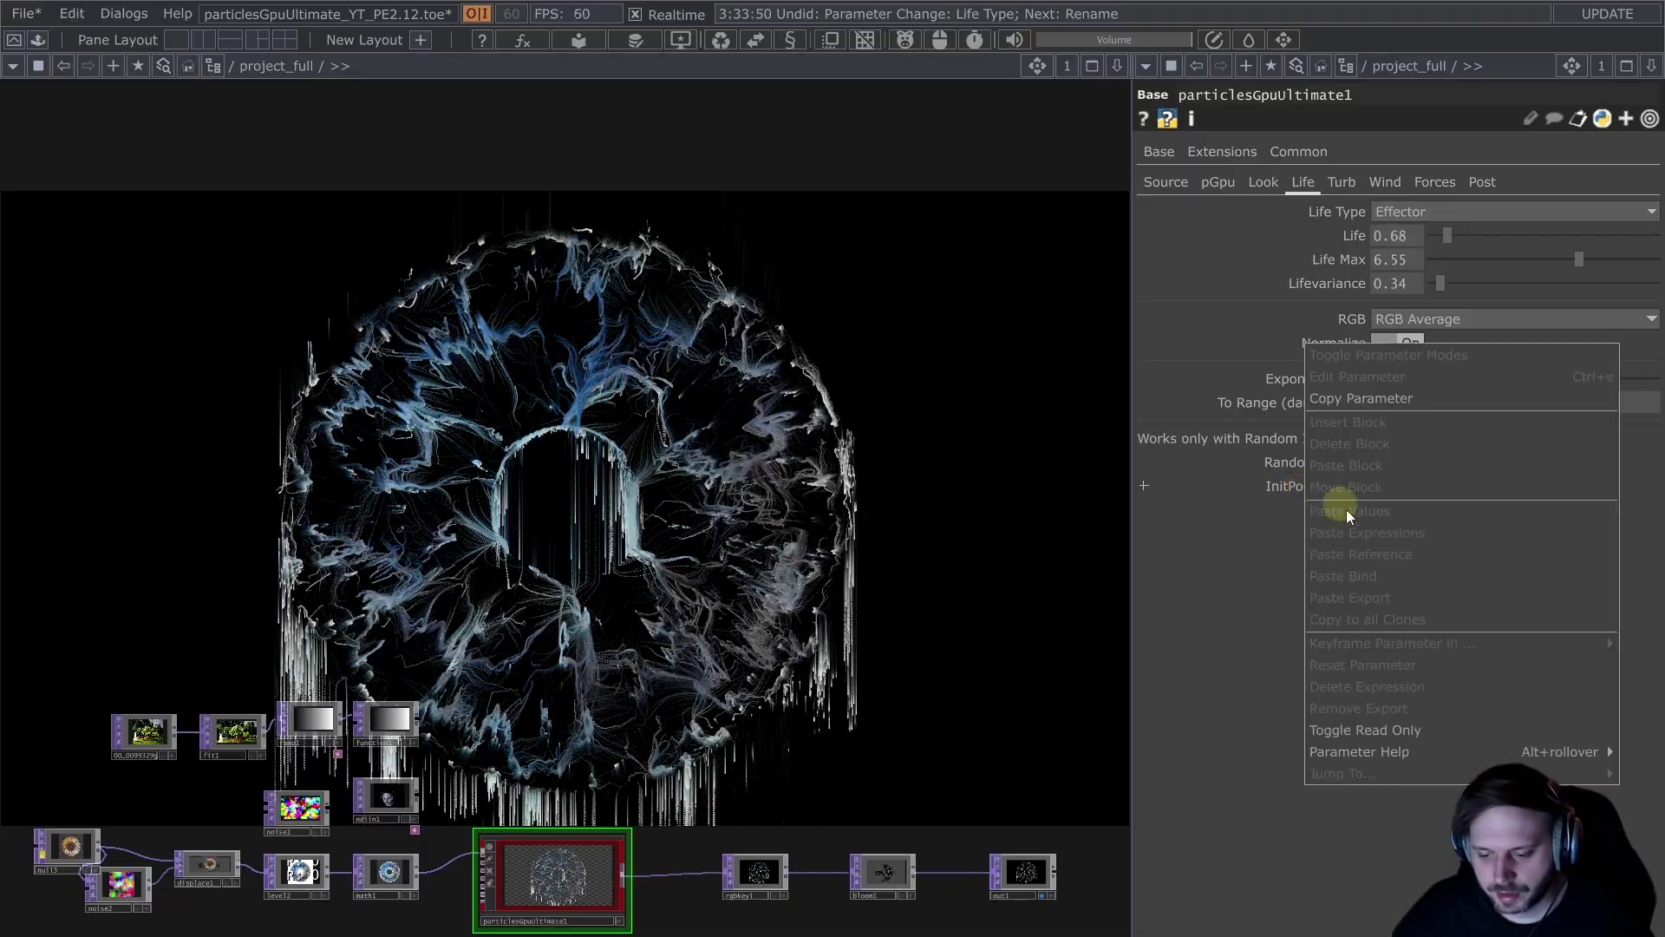
click(1393, 732)
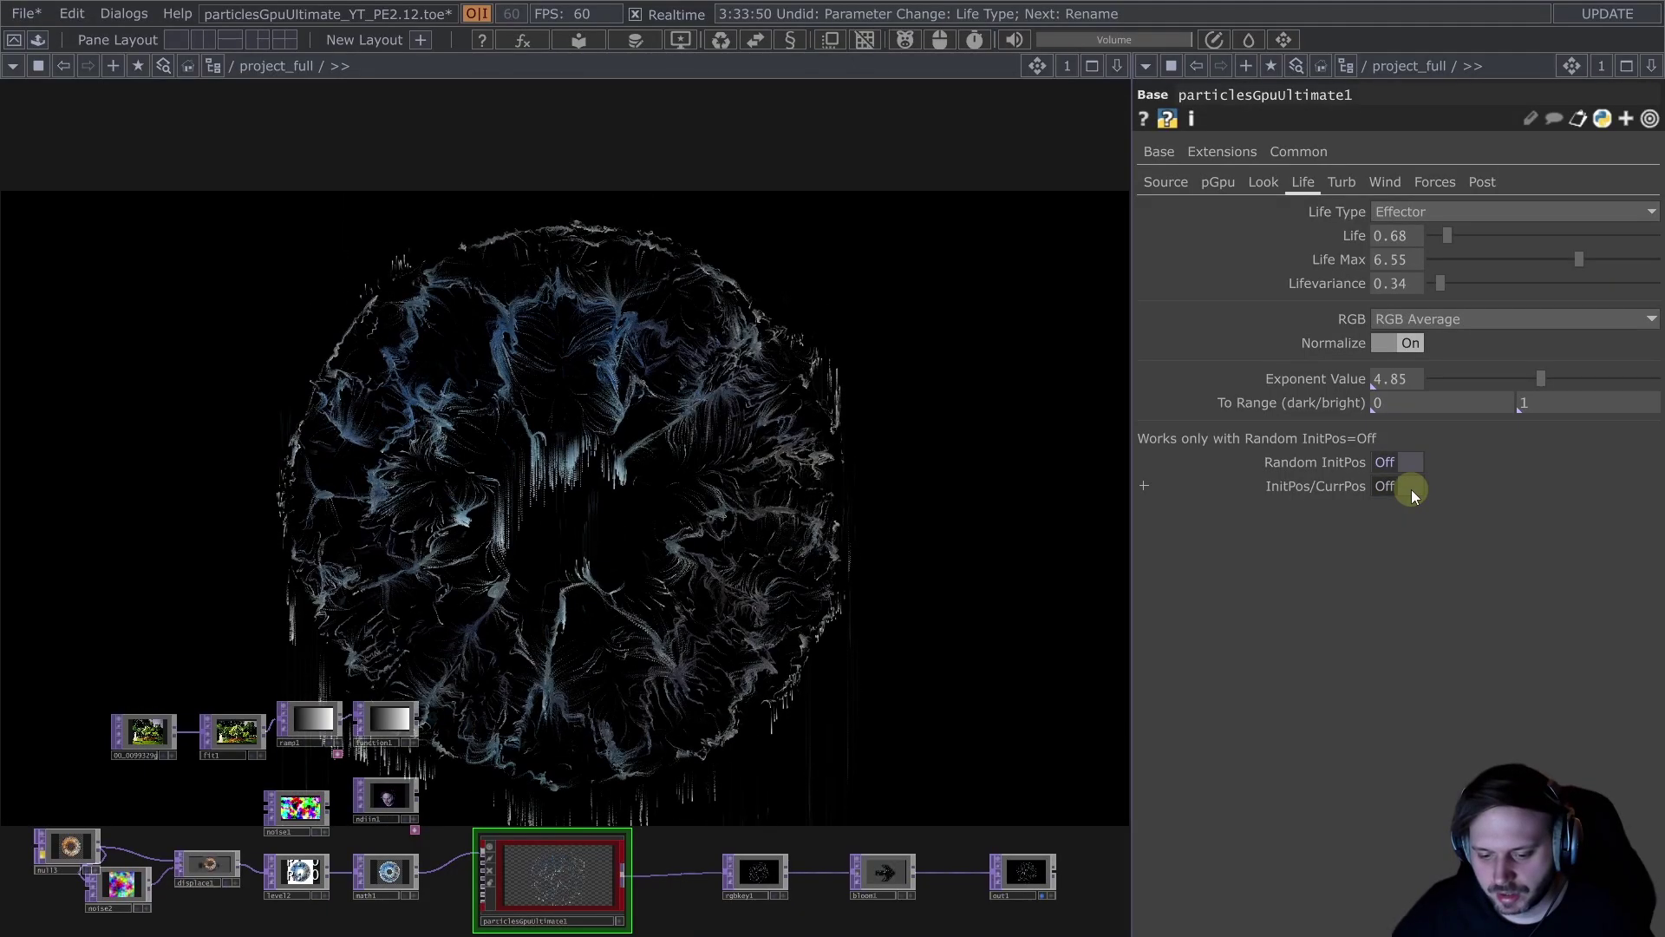
right_click(1326, 488)
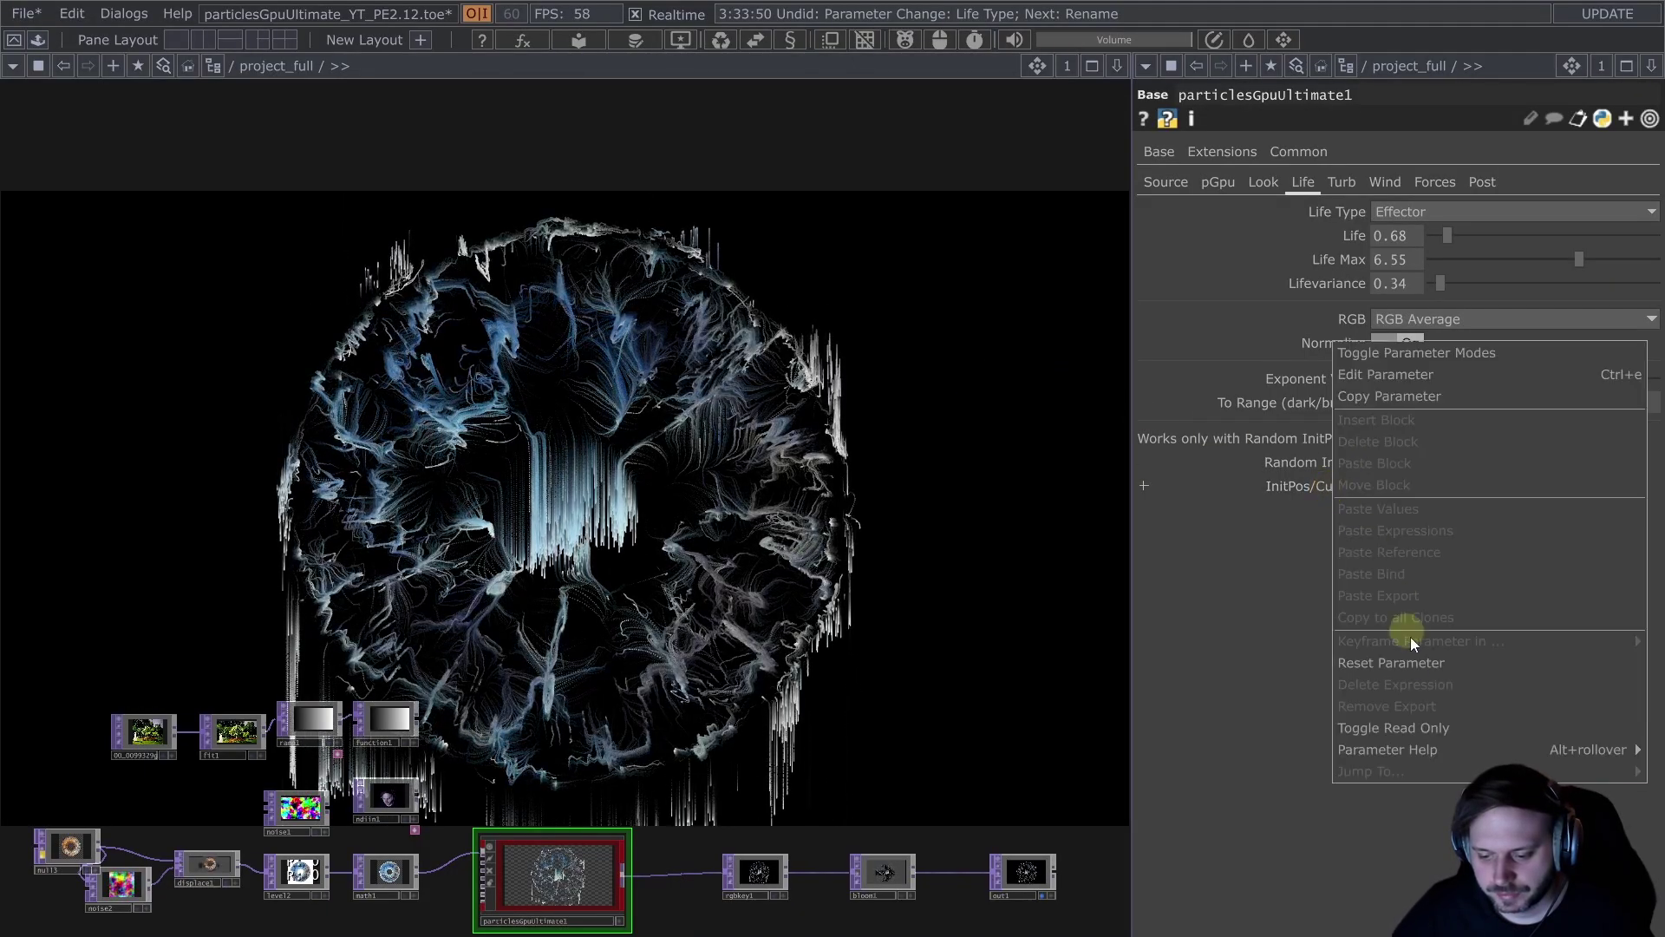
click(1432, 727)
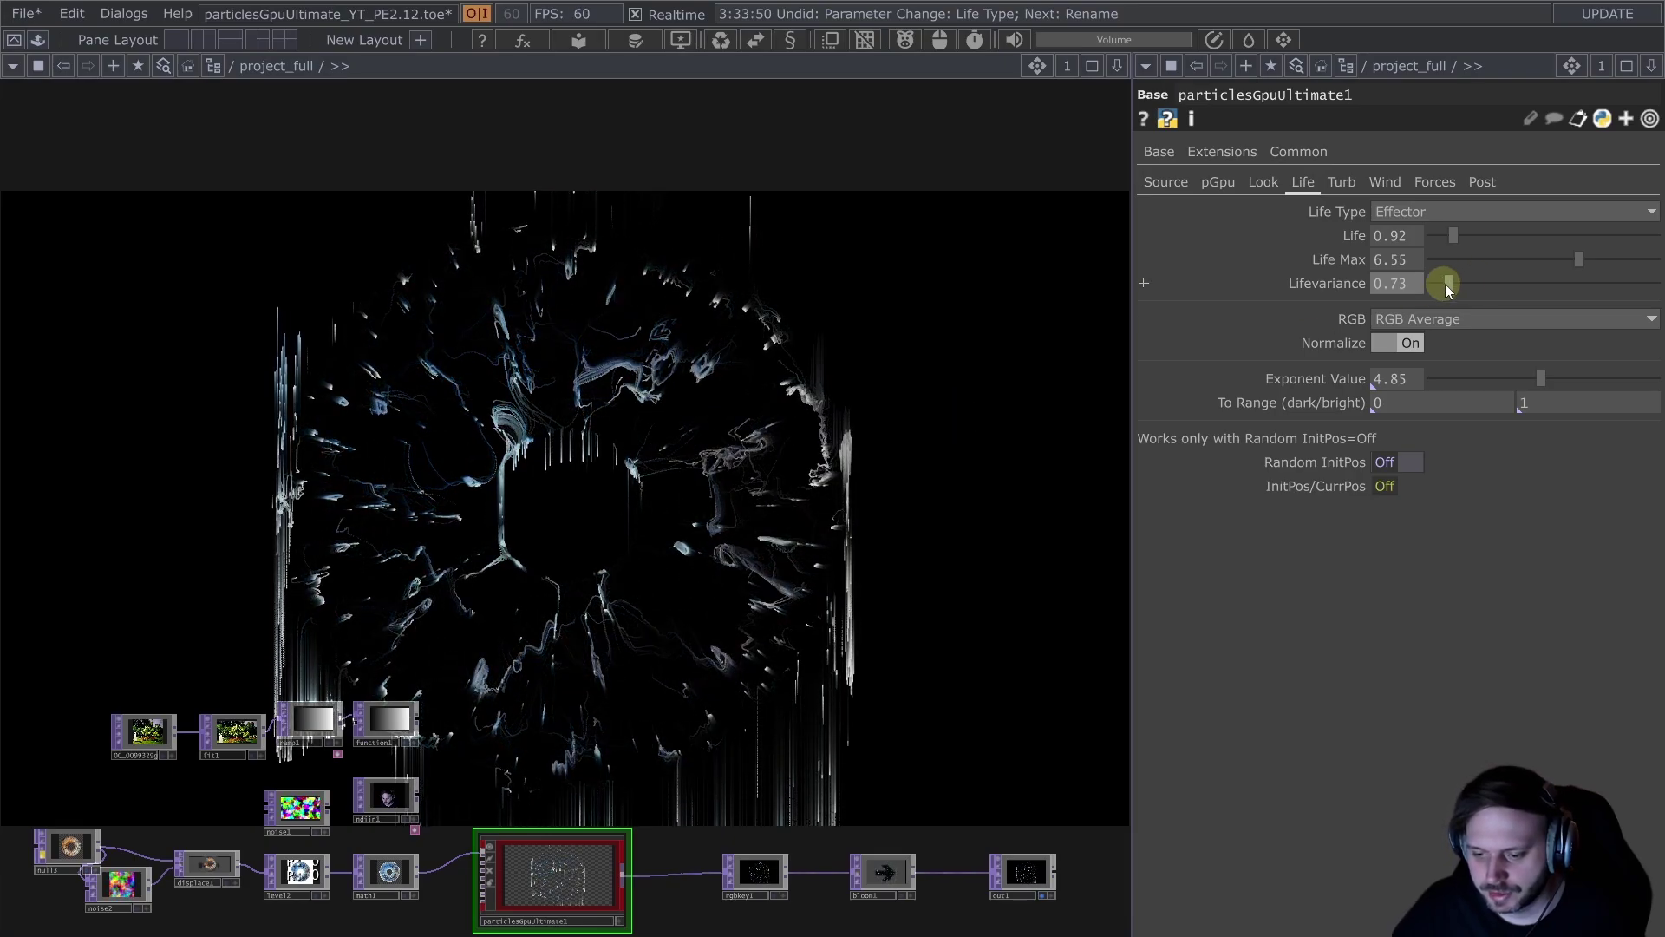
Step: Set Life Type back to Constant, delete ramp1 and function1, and wire fit1 into particlesGpuUltimate1
click(1443, 216)
click(1416, 242)
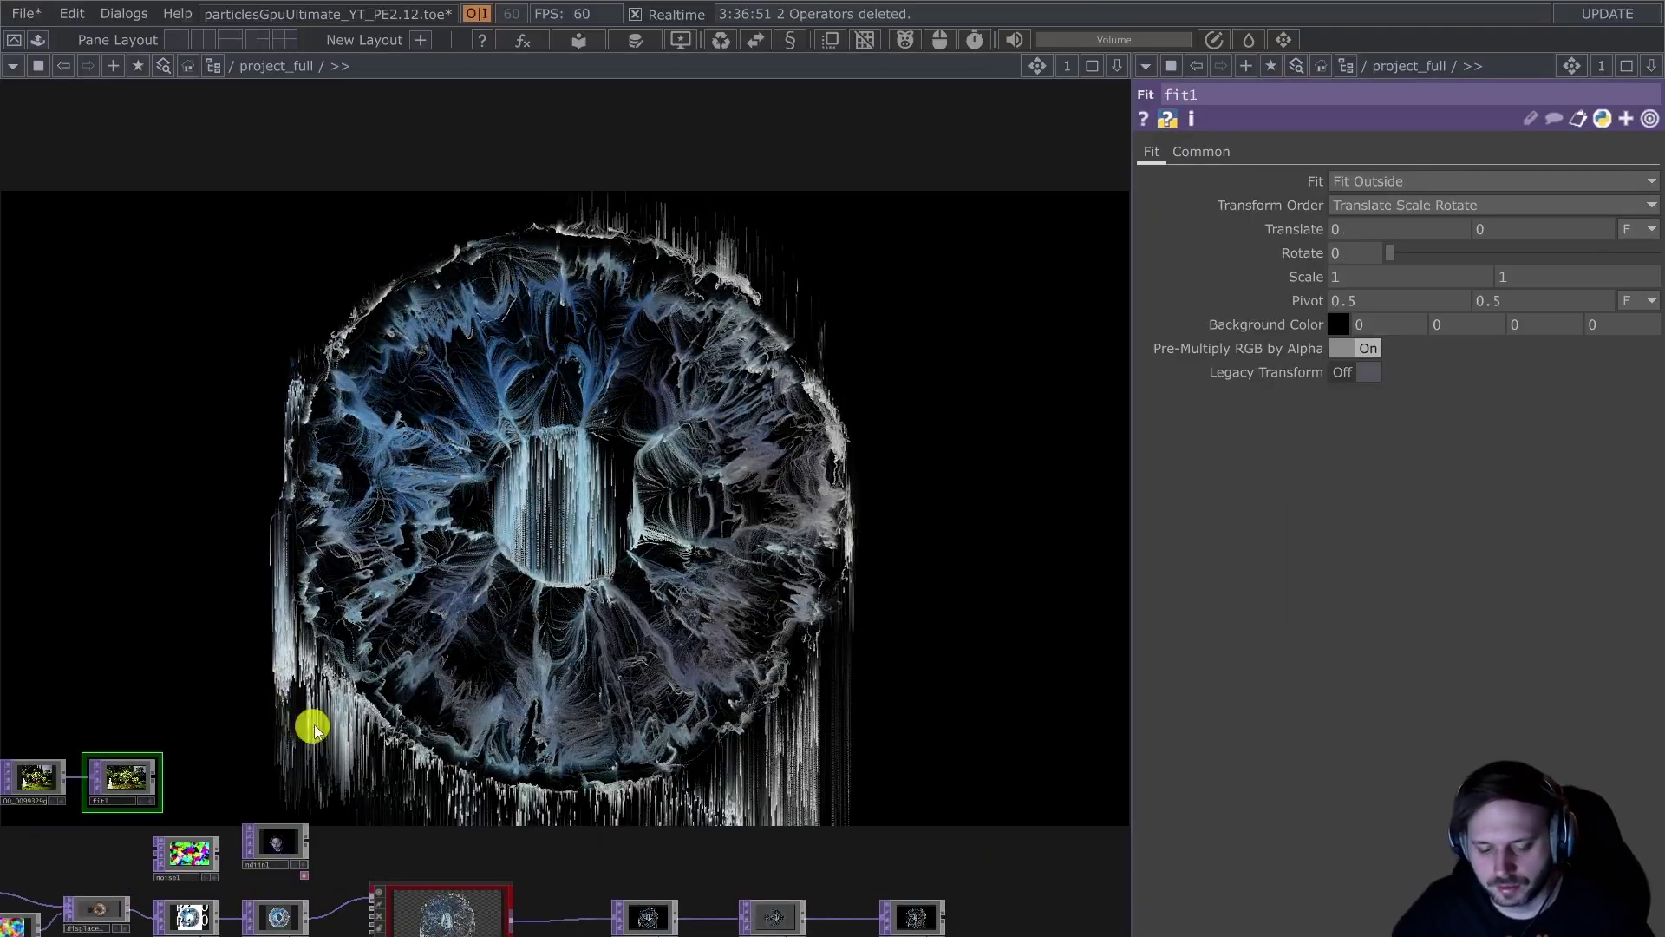
drag(312, 721, 212, 587)
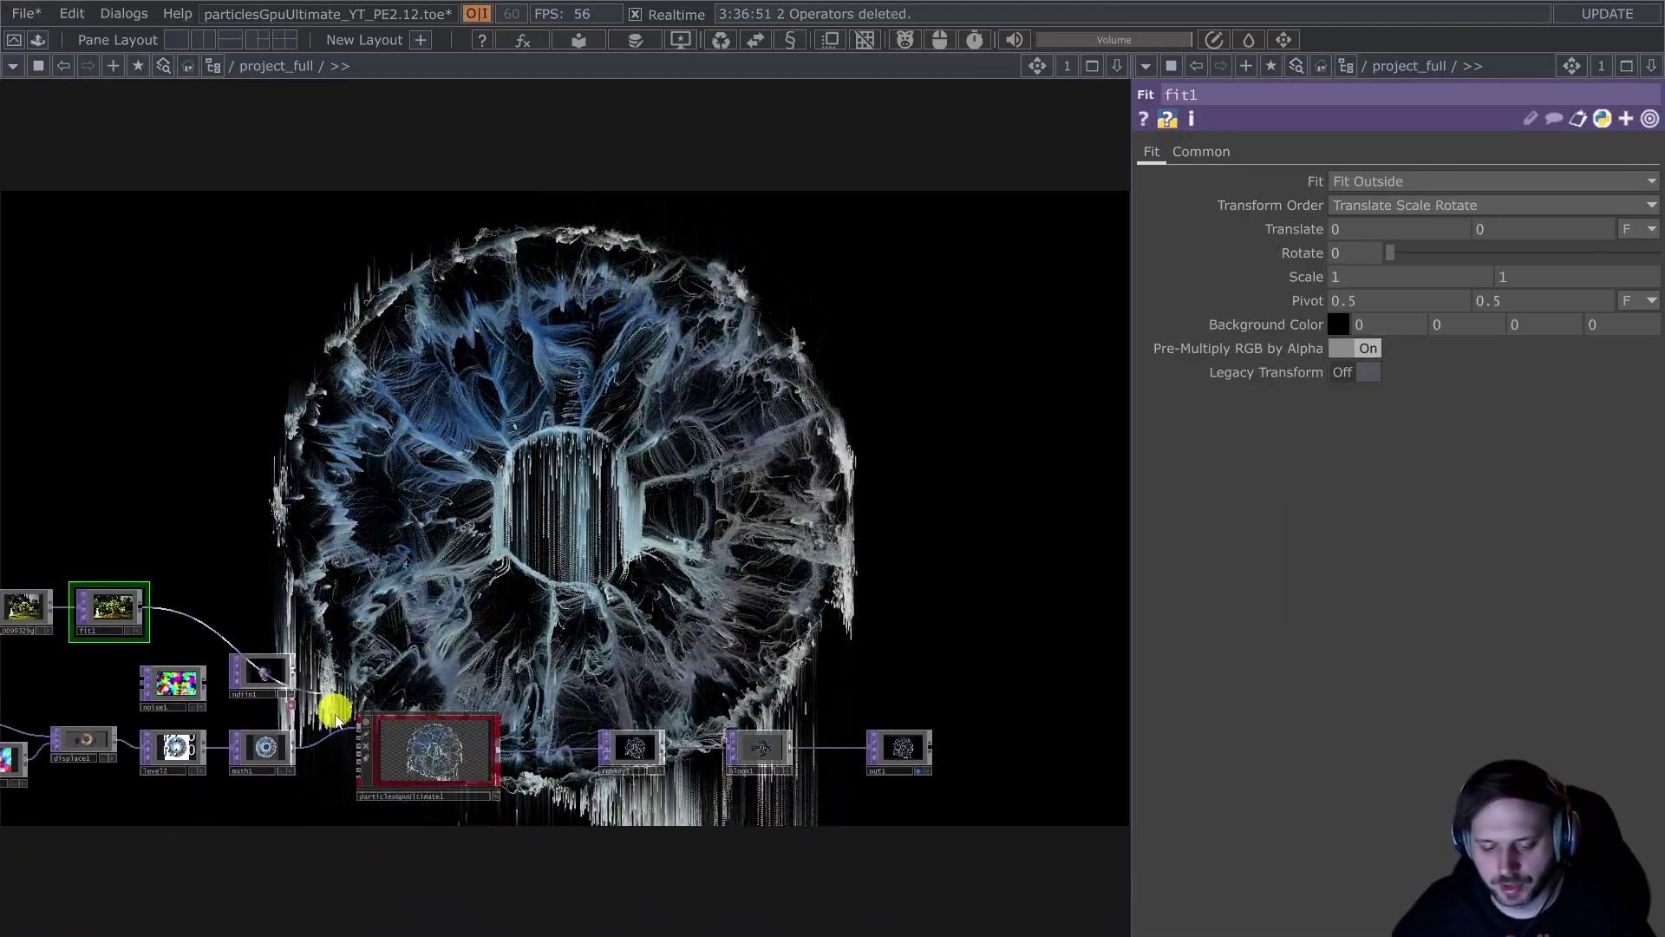
drag(337, 718, 334, 739)
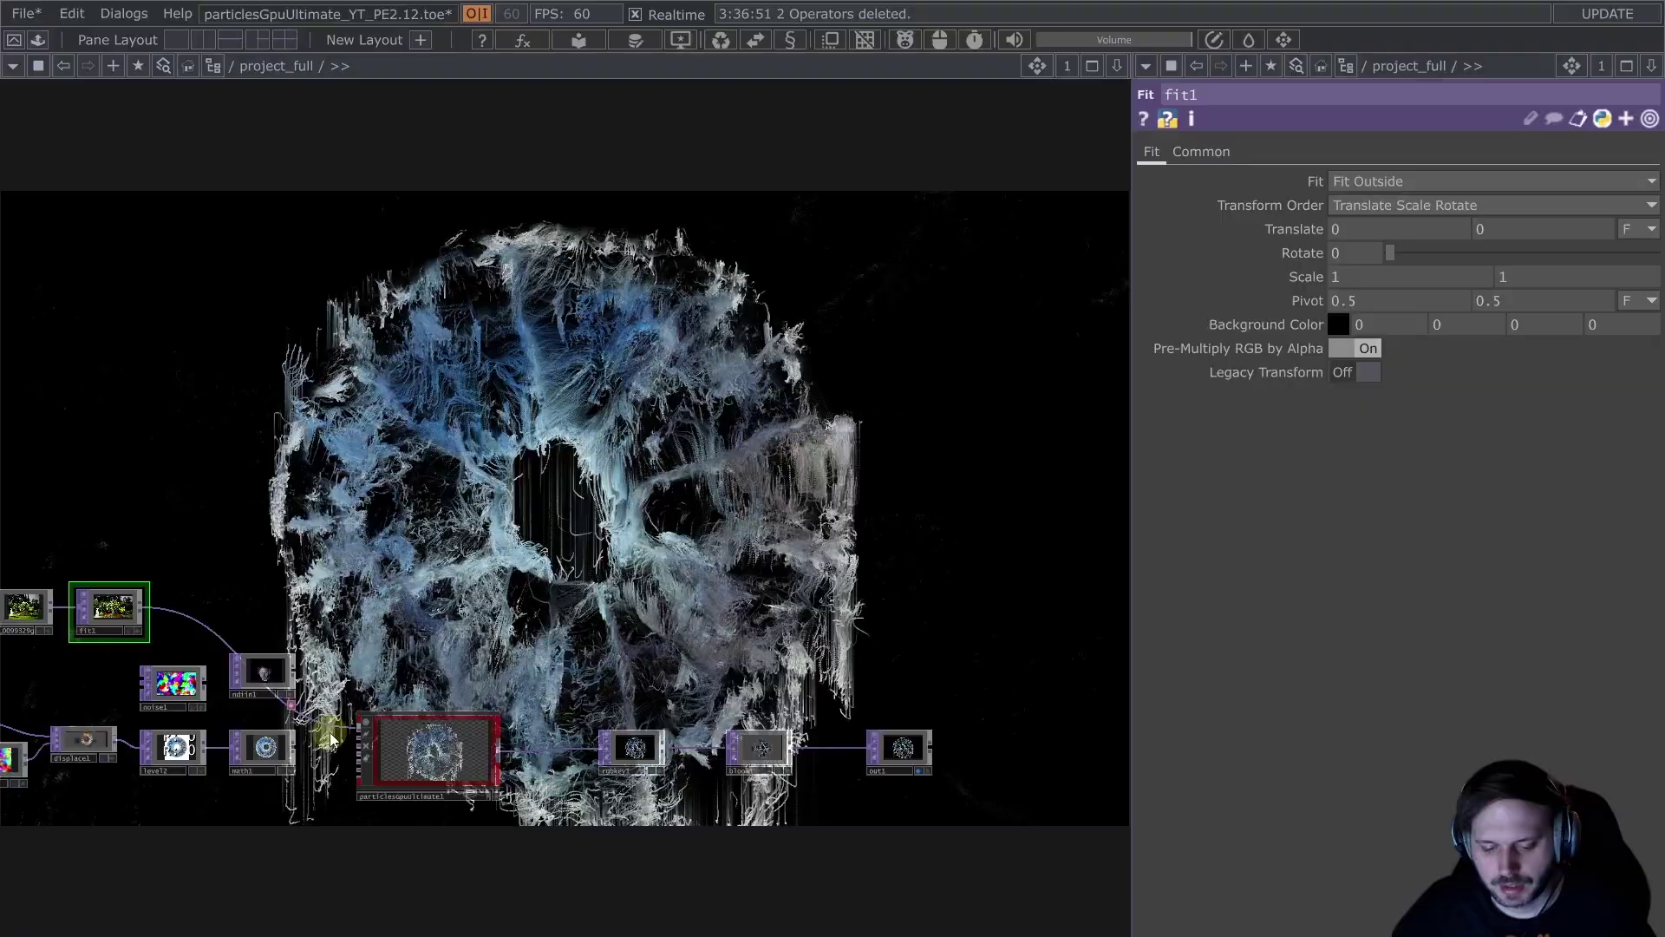
drag(511, 622, 605, 710)
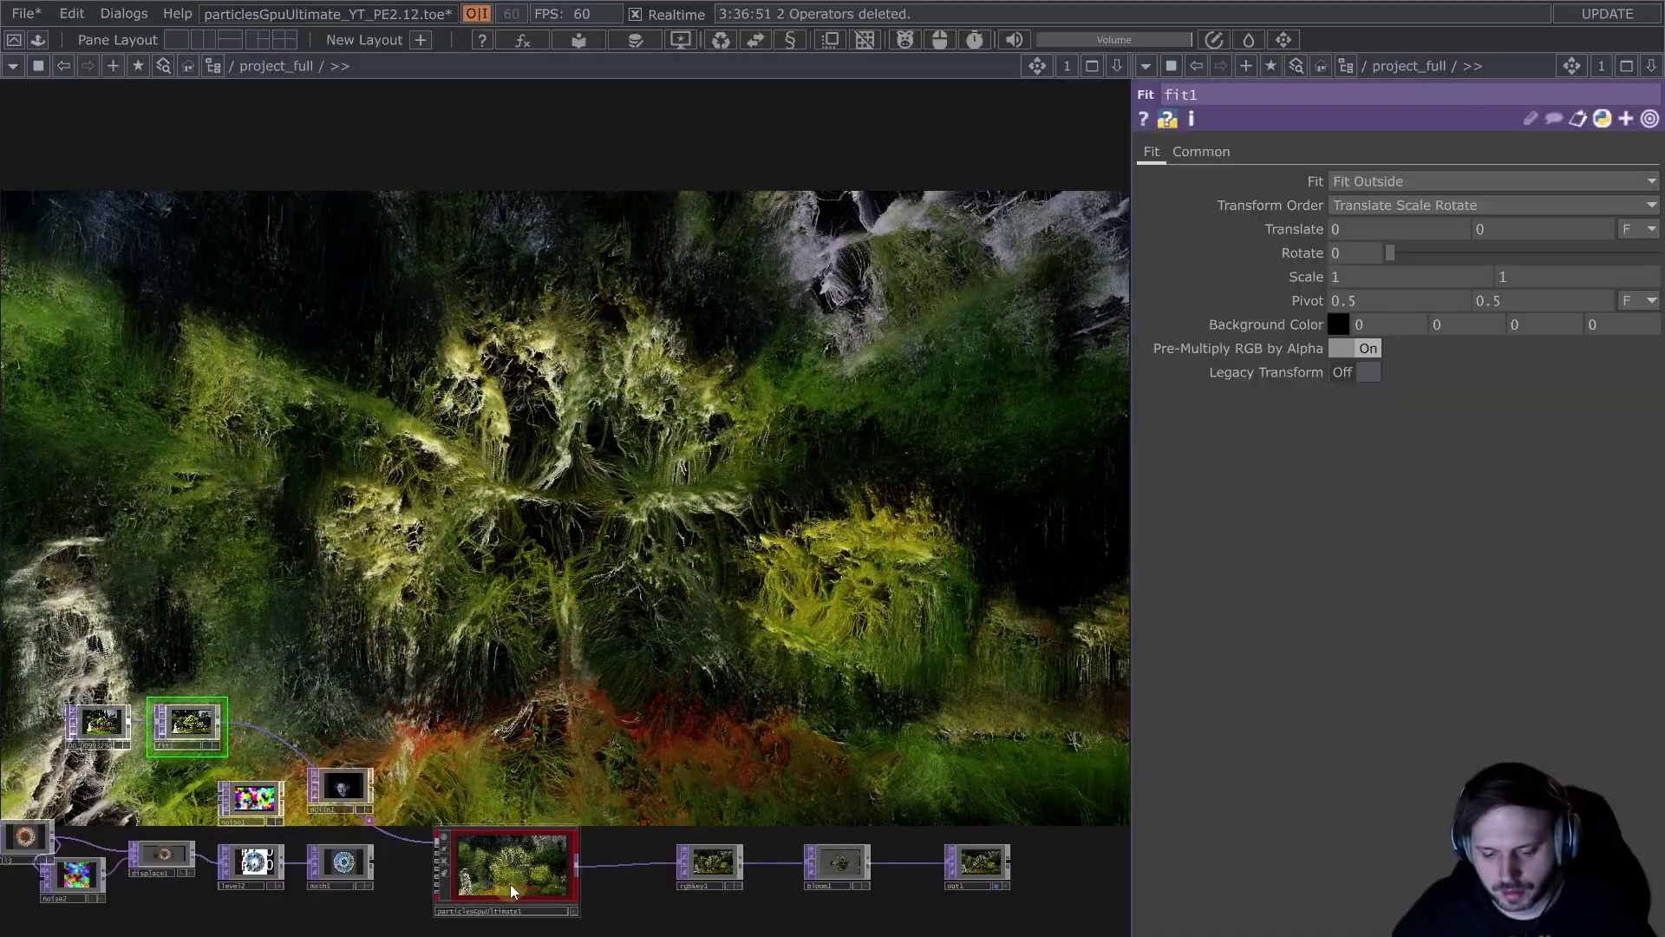
Step: Compare the result with undo and redo, ending with fit1's forest image feeding the particles
key(ctrl+z)
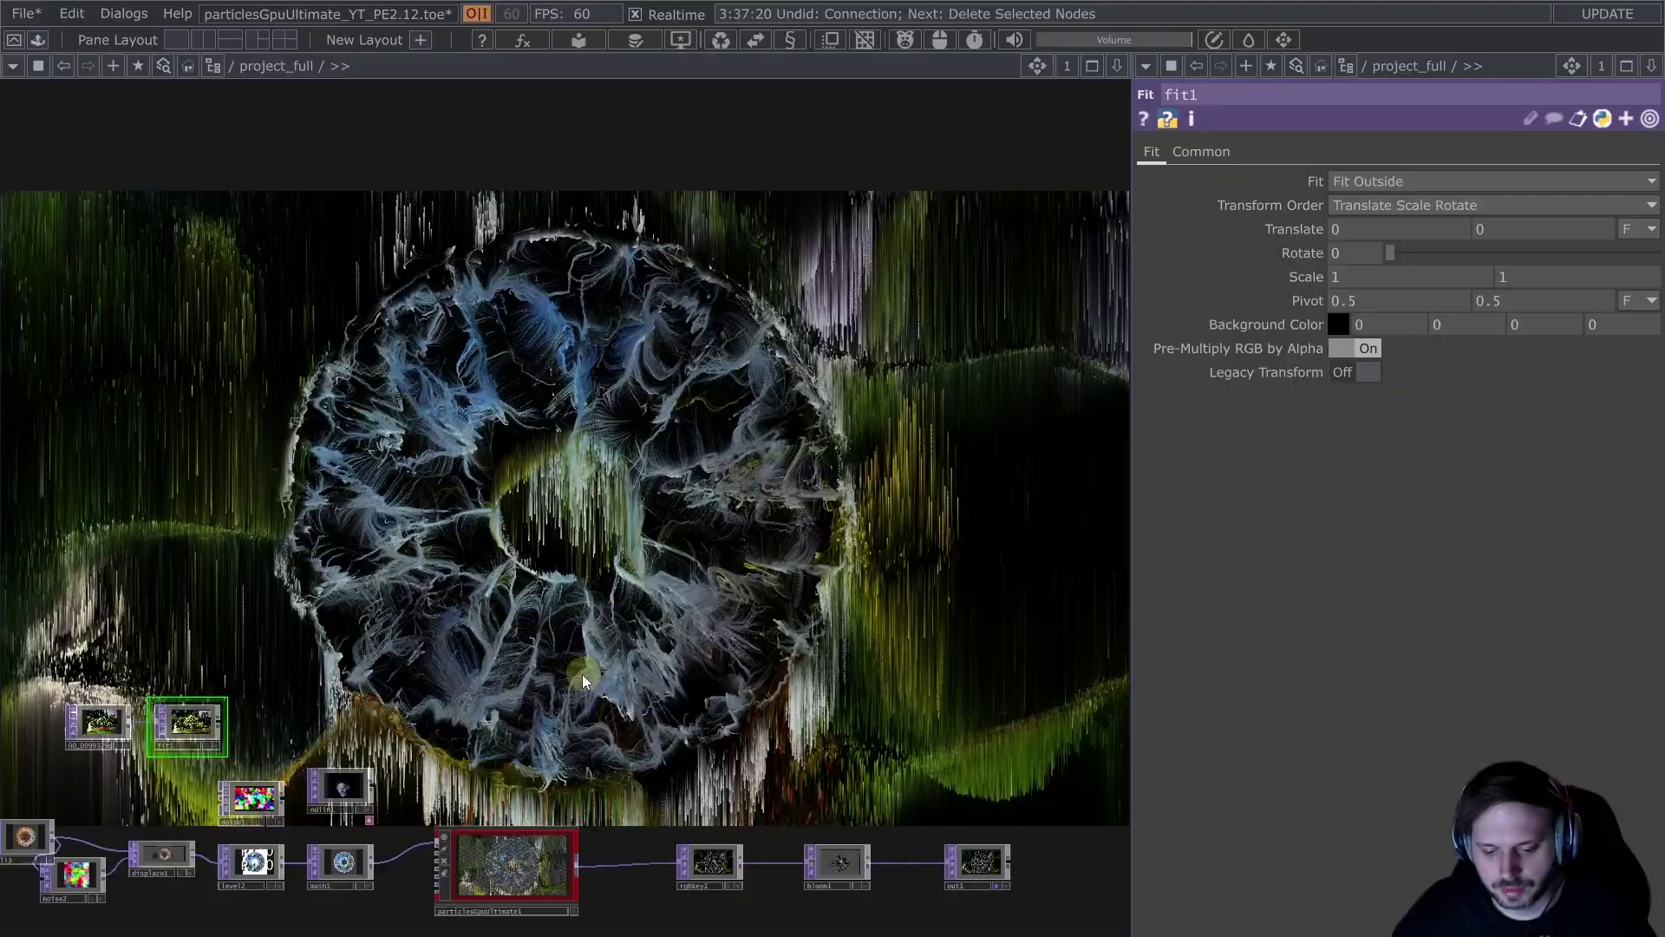
key(ctrl+y)
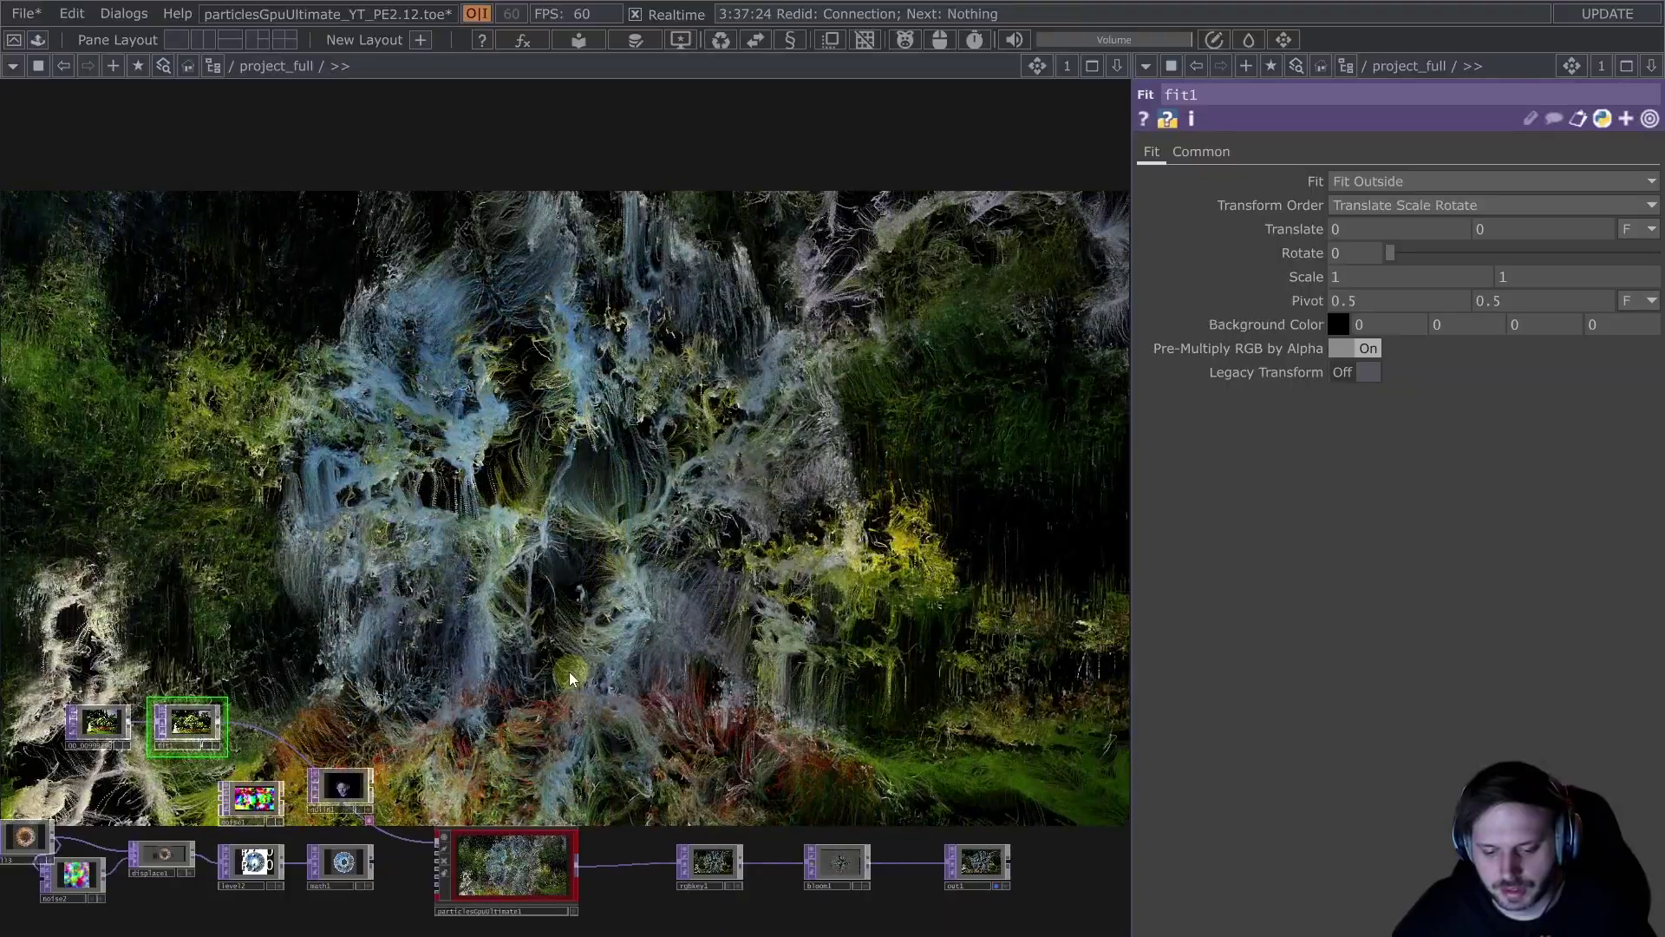
key(ctrl+z)
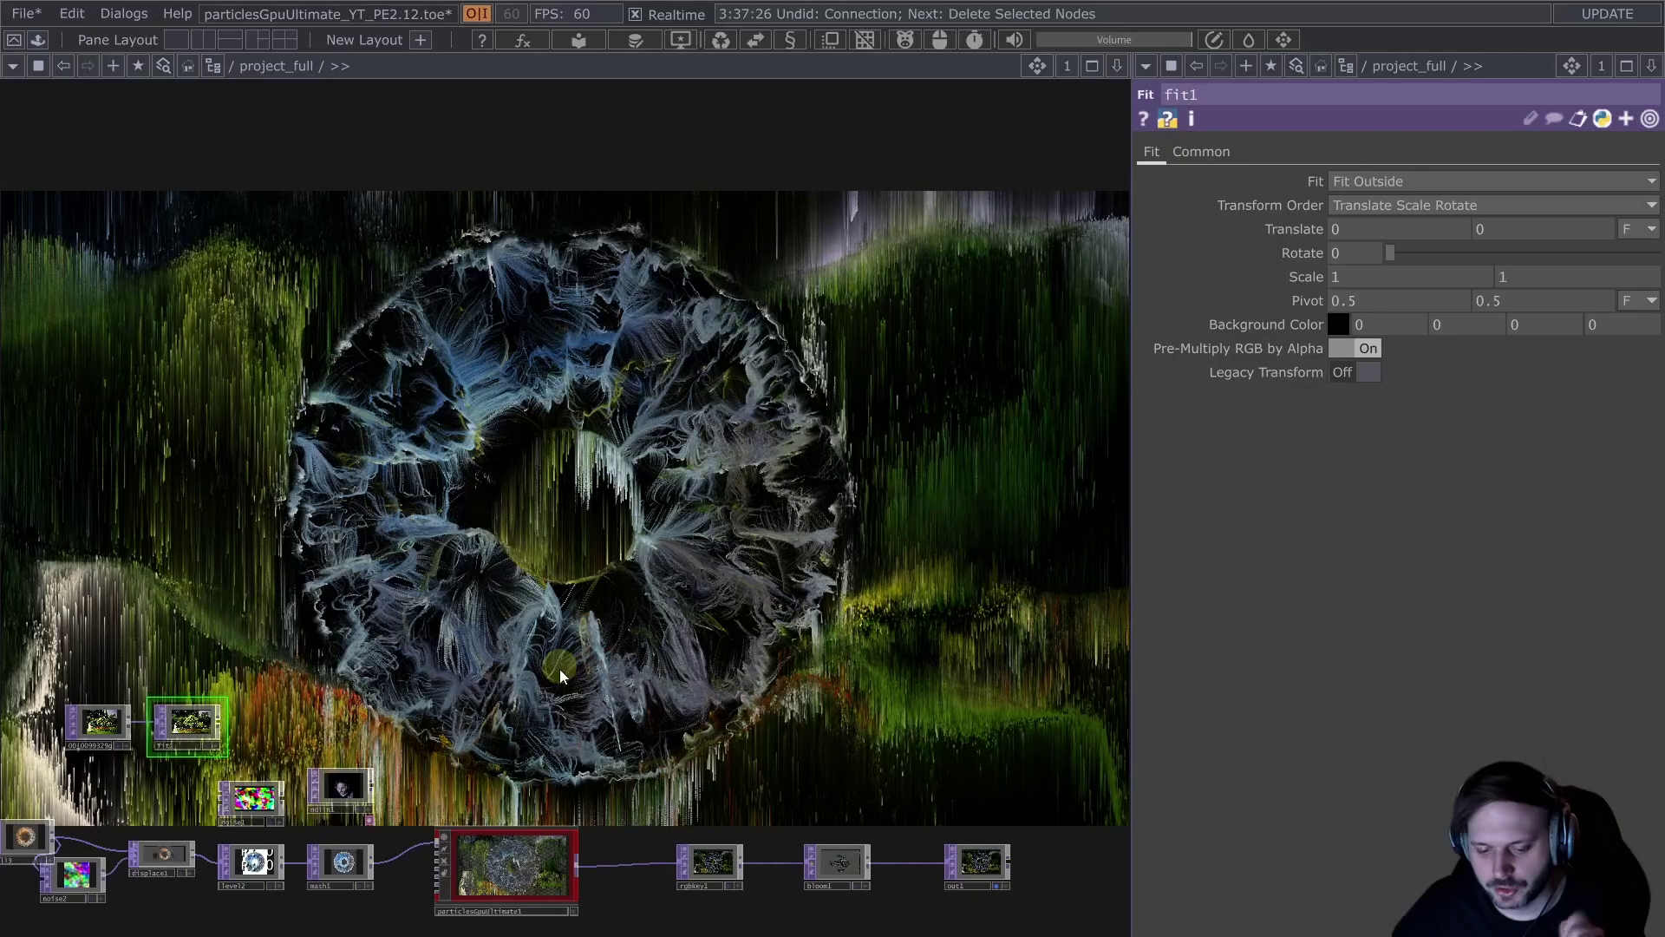
key(ctrl+z)
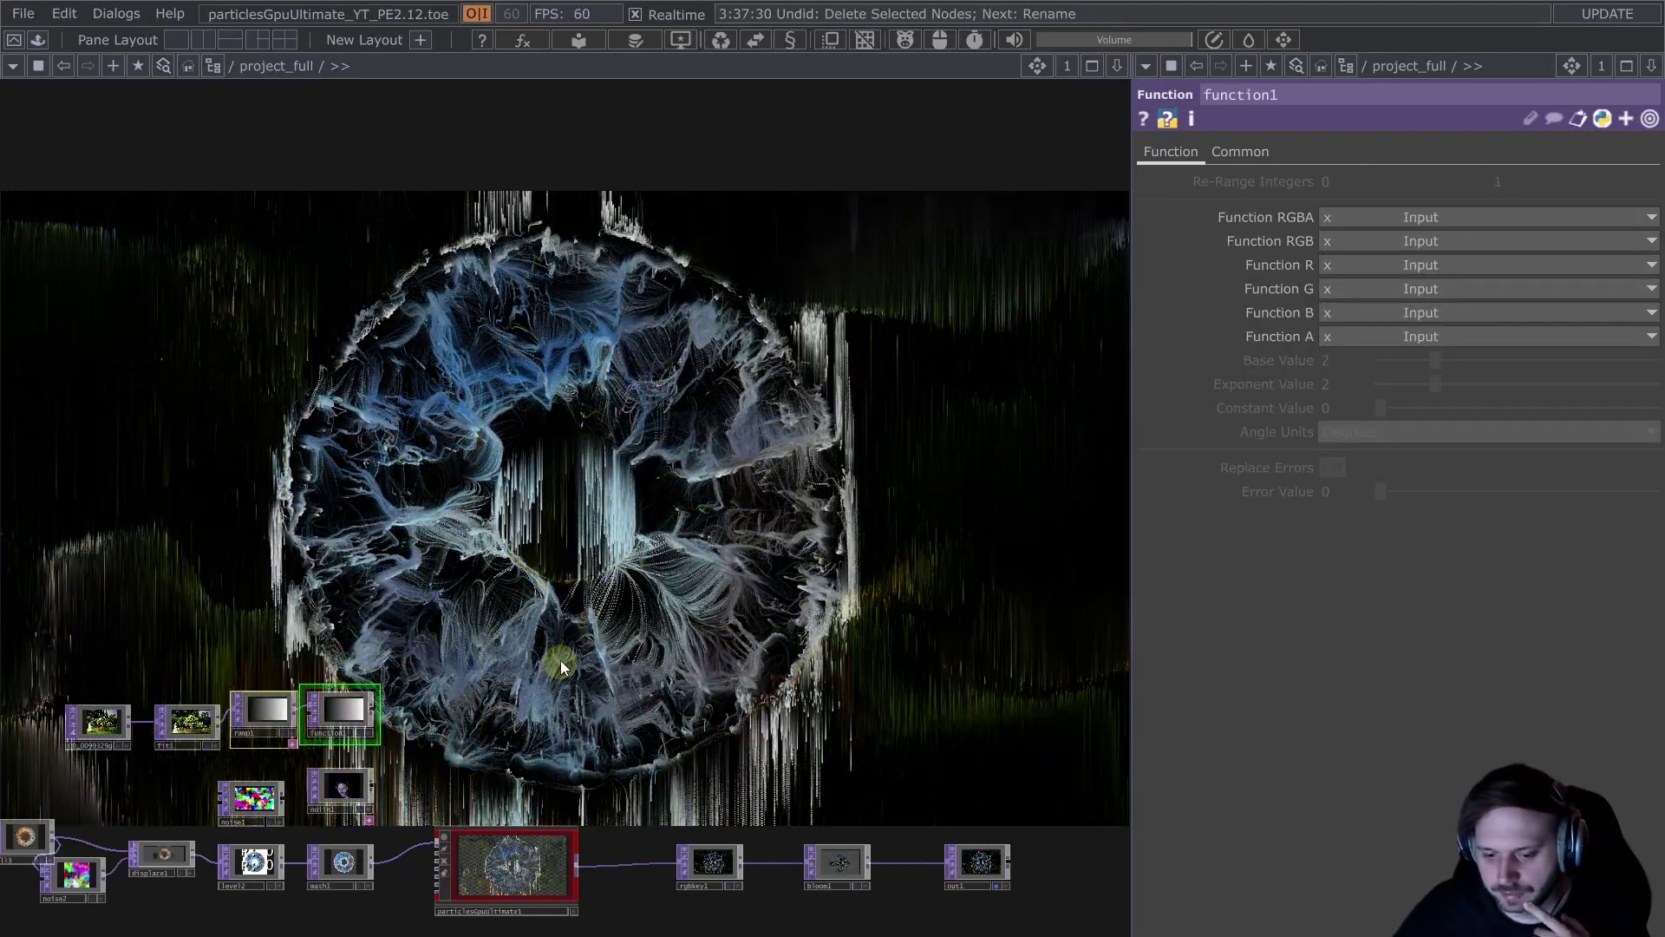
key(ctrl+y)
key(ctrl+y)
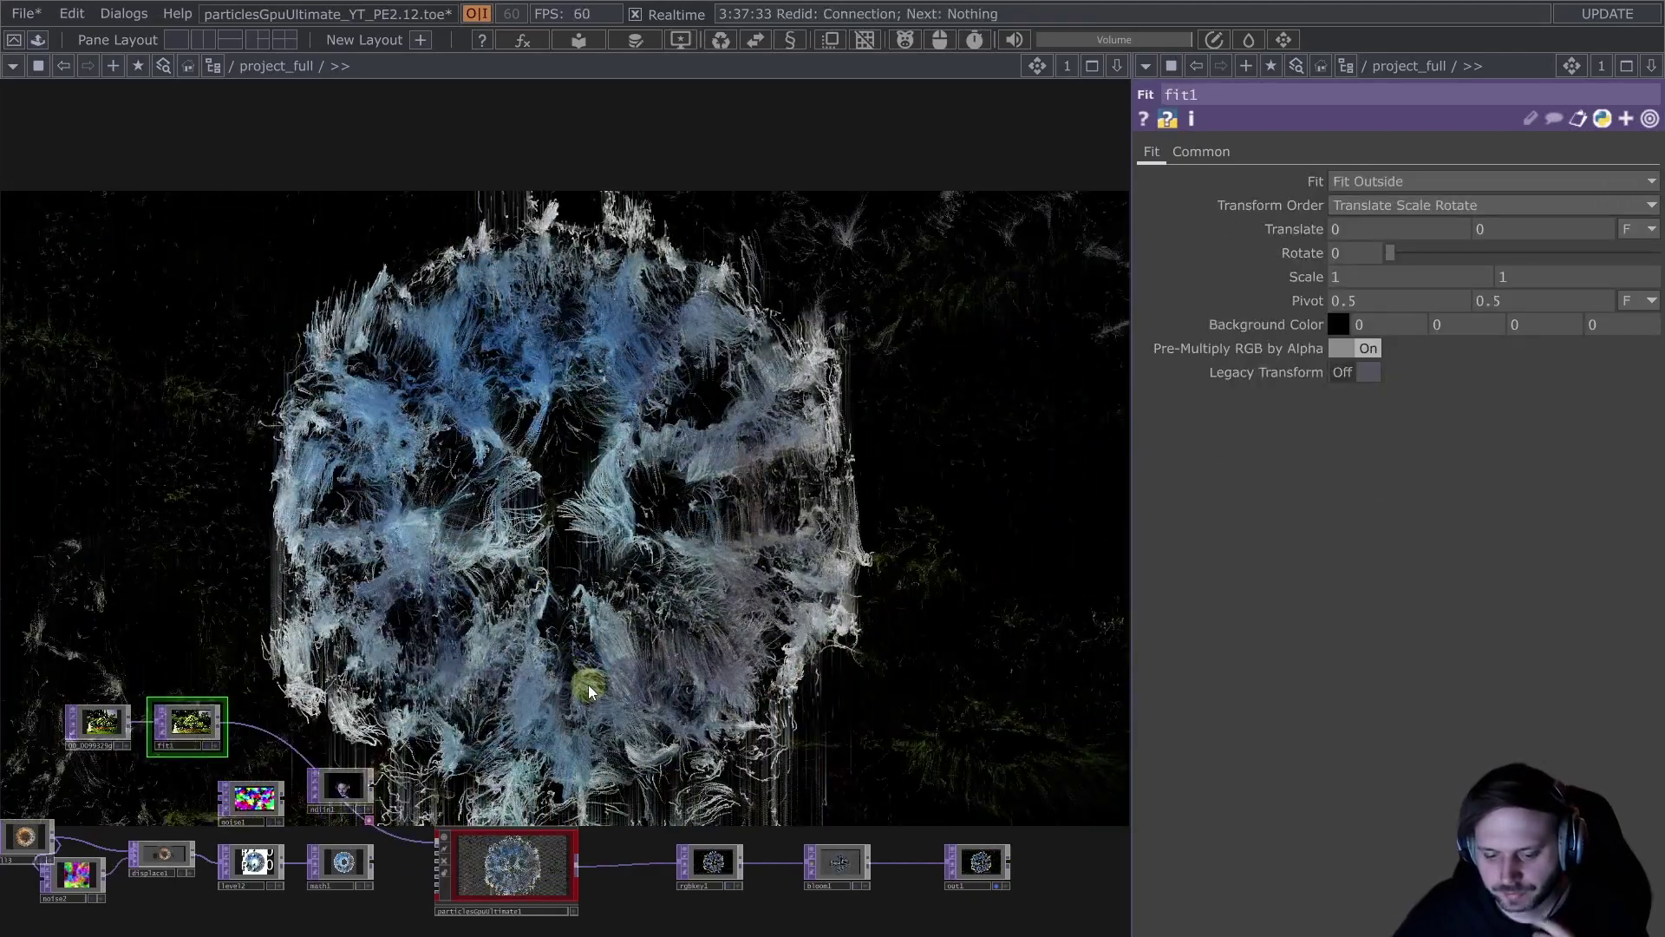
key(ctrl+y)
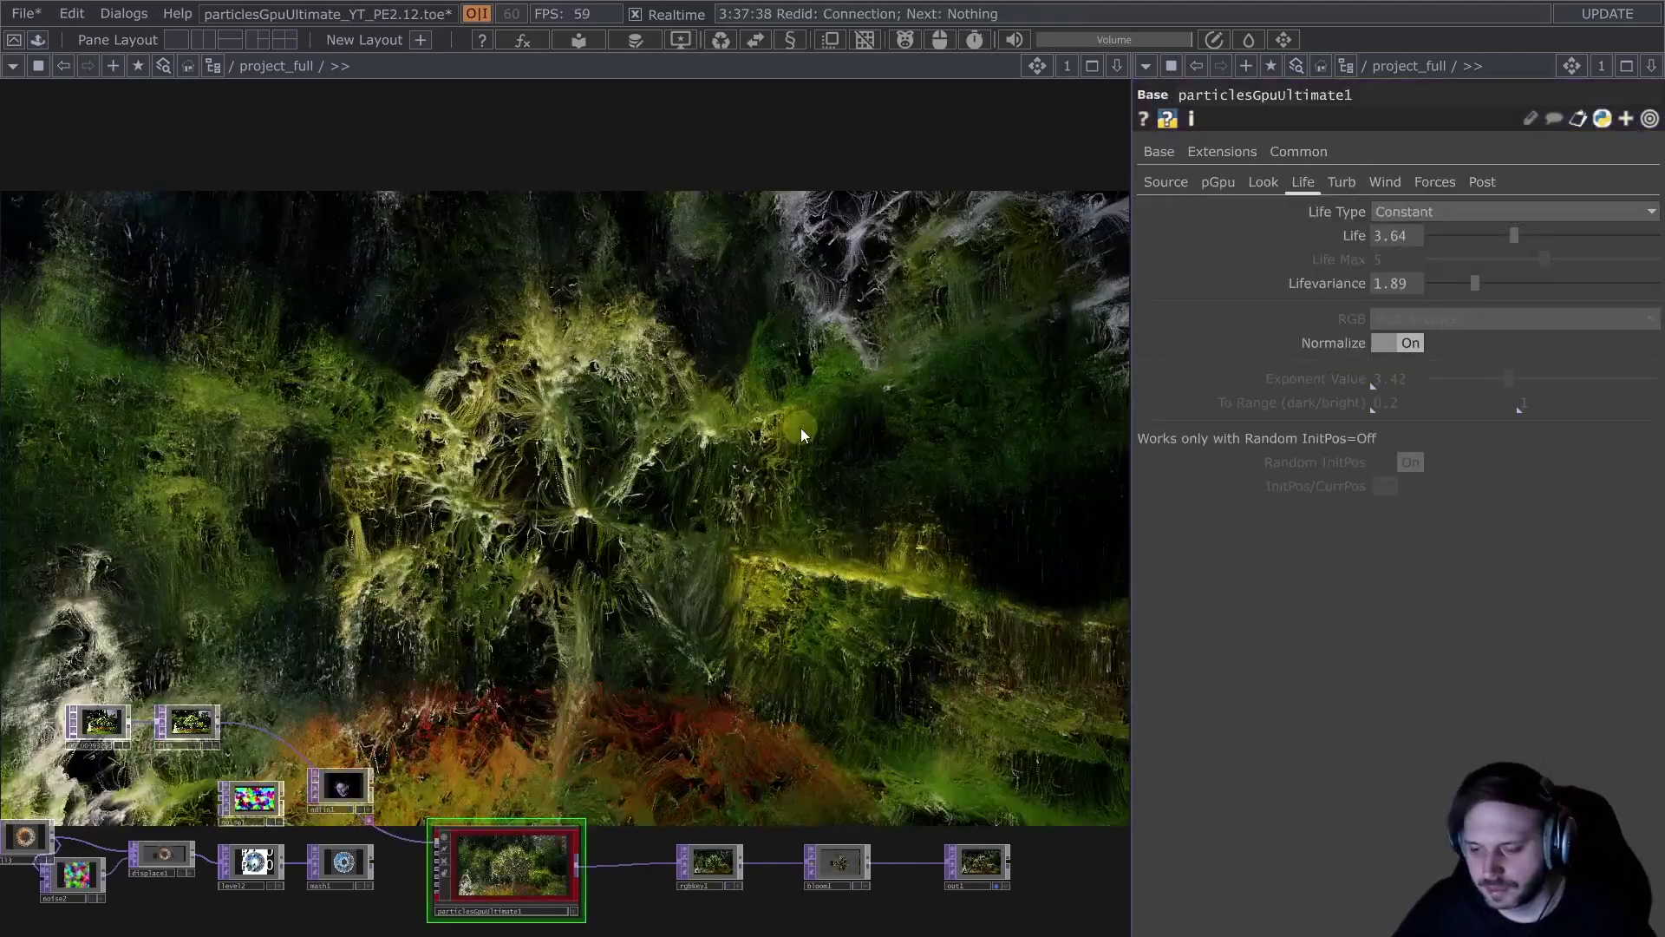
Step: Lower the Post page opacity to about 0.5
click(1479, 183)
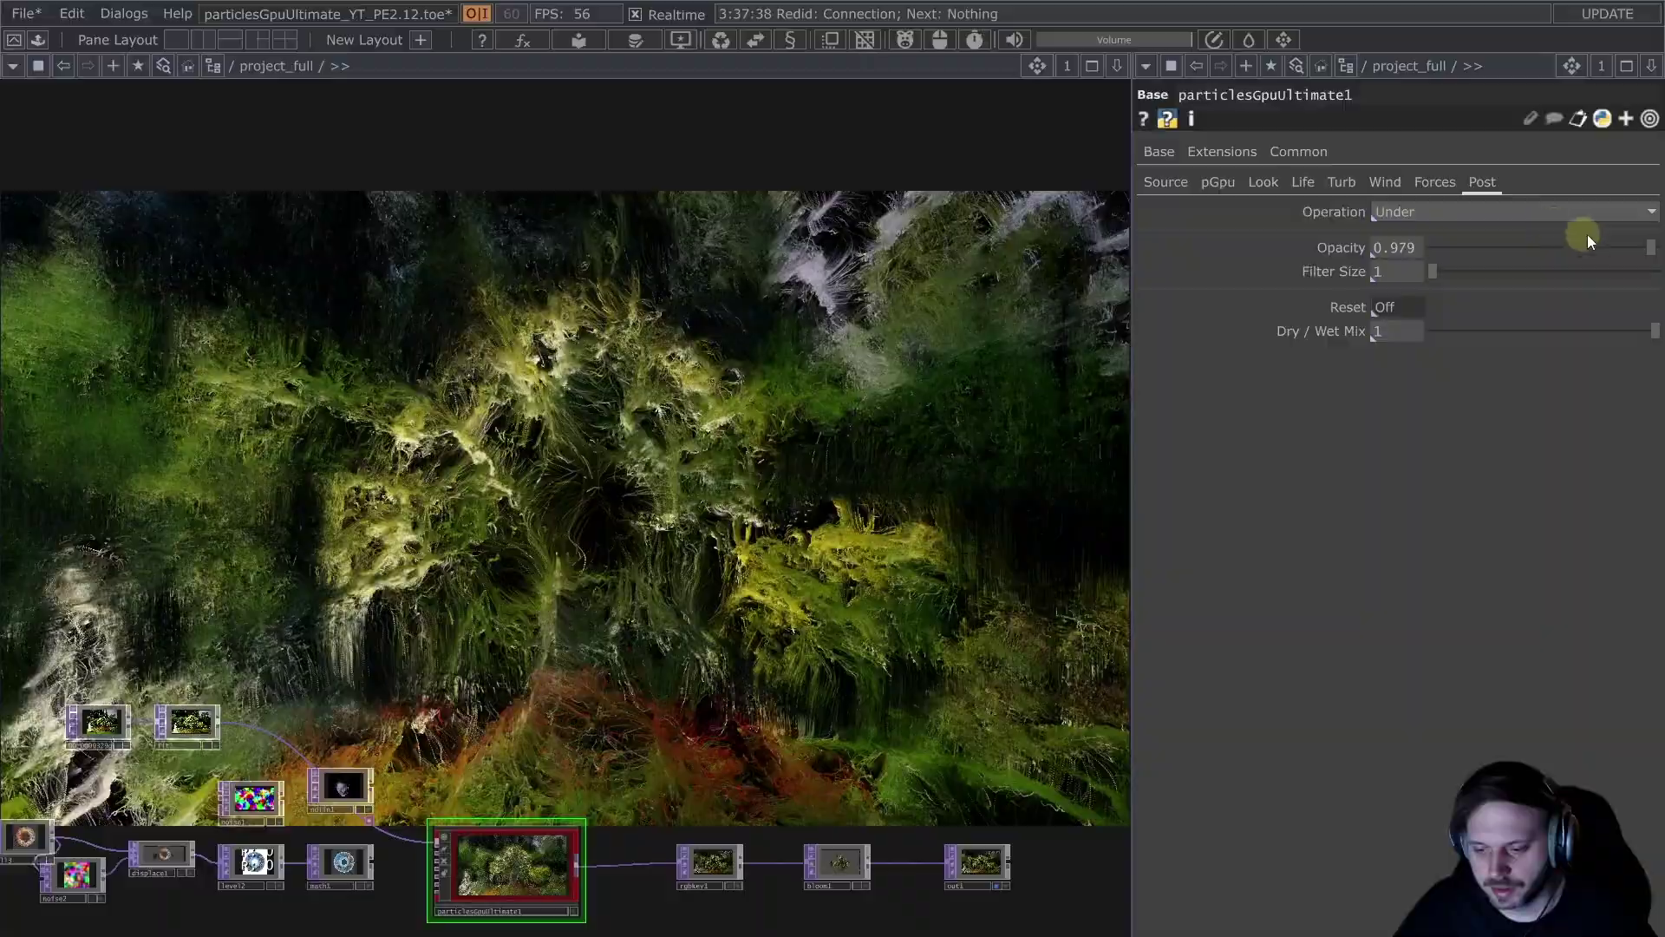
drag(1653, 254, 1558, 252)
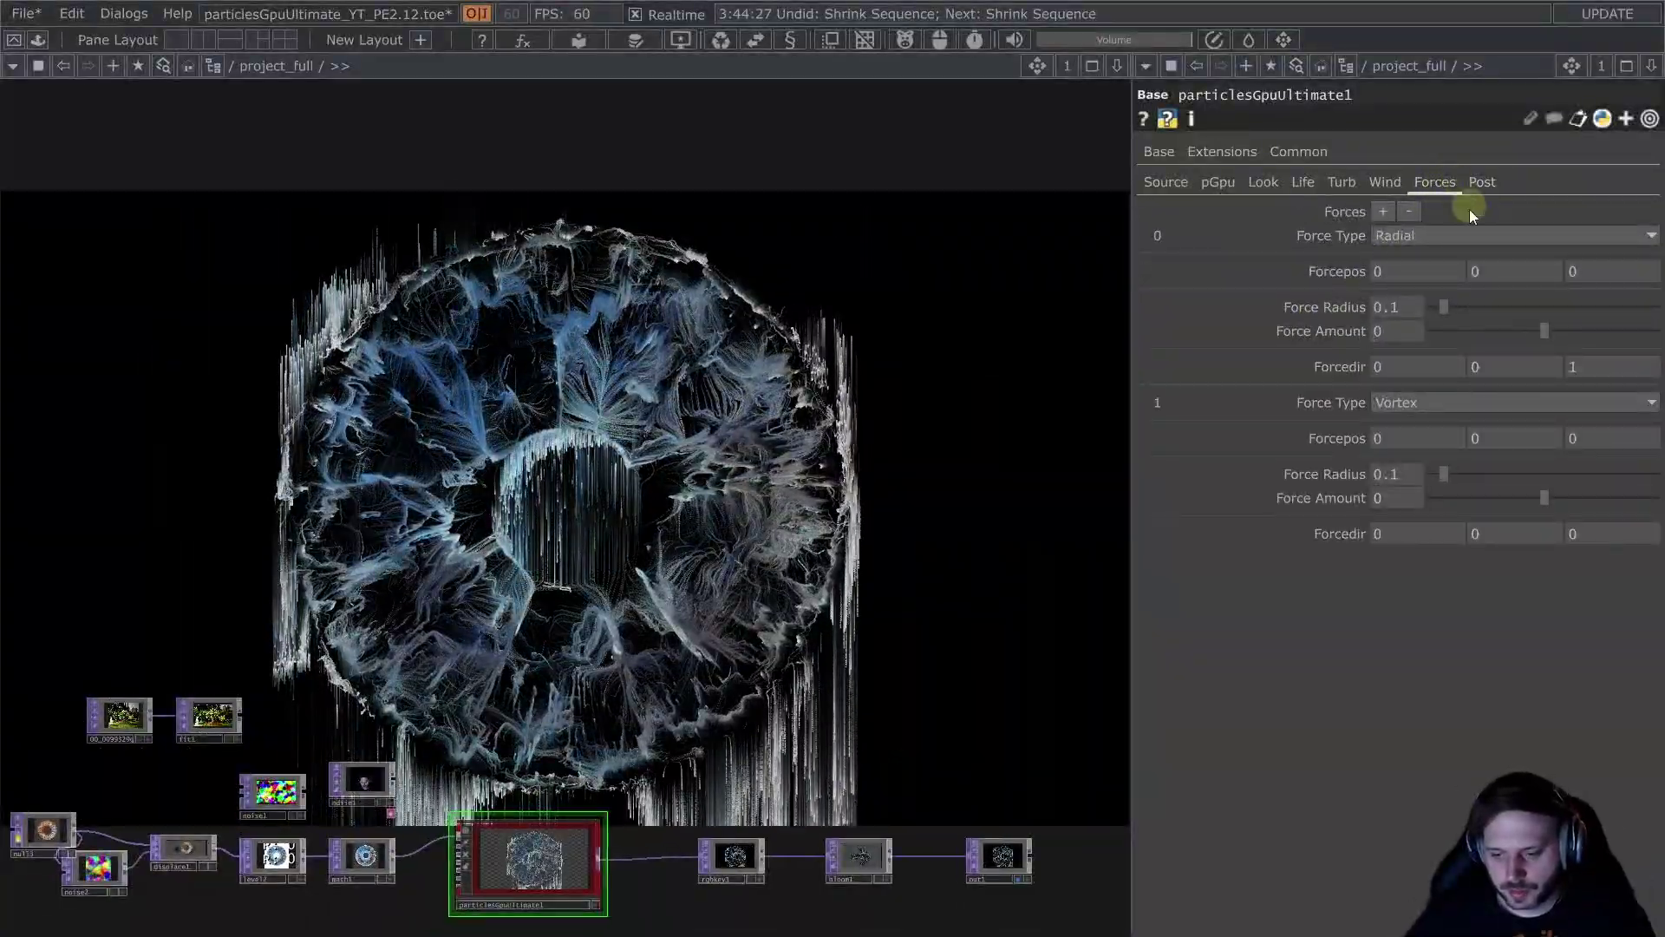
Step: Widen the radial force radius, set the vortex force amount to -2, and add a Spiral force
drag(1461, 306, 1490, 309)
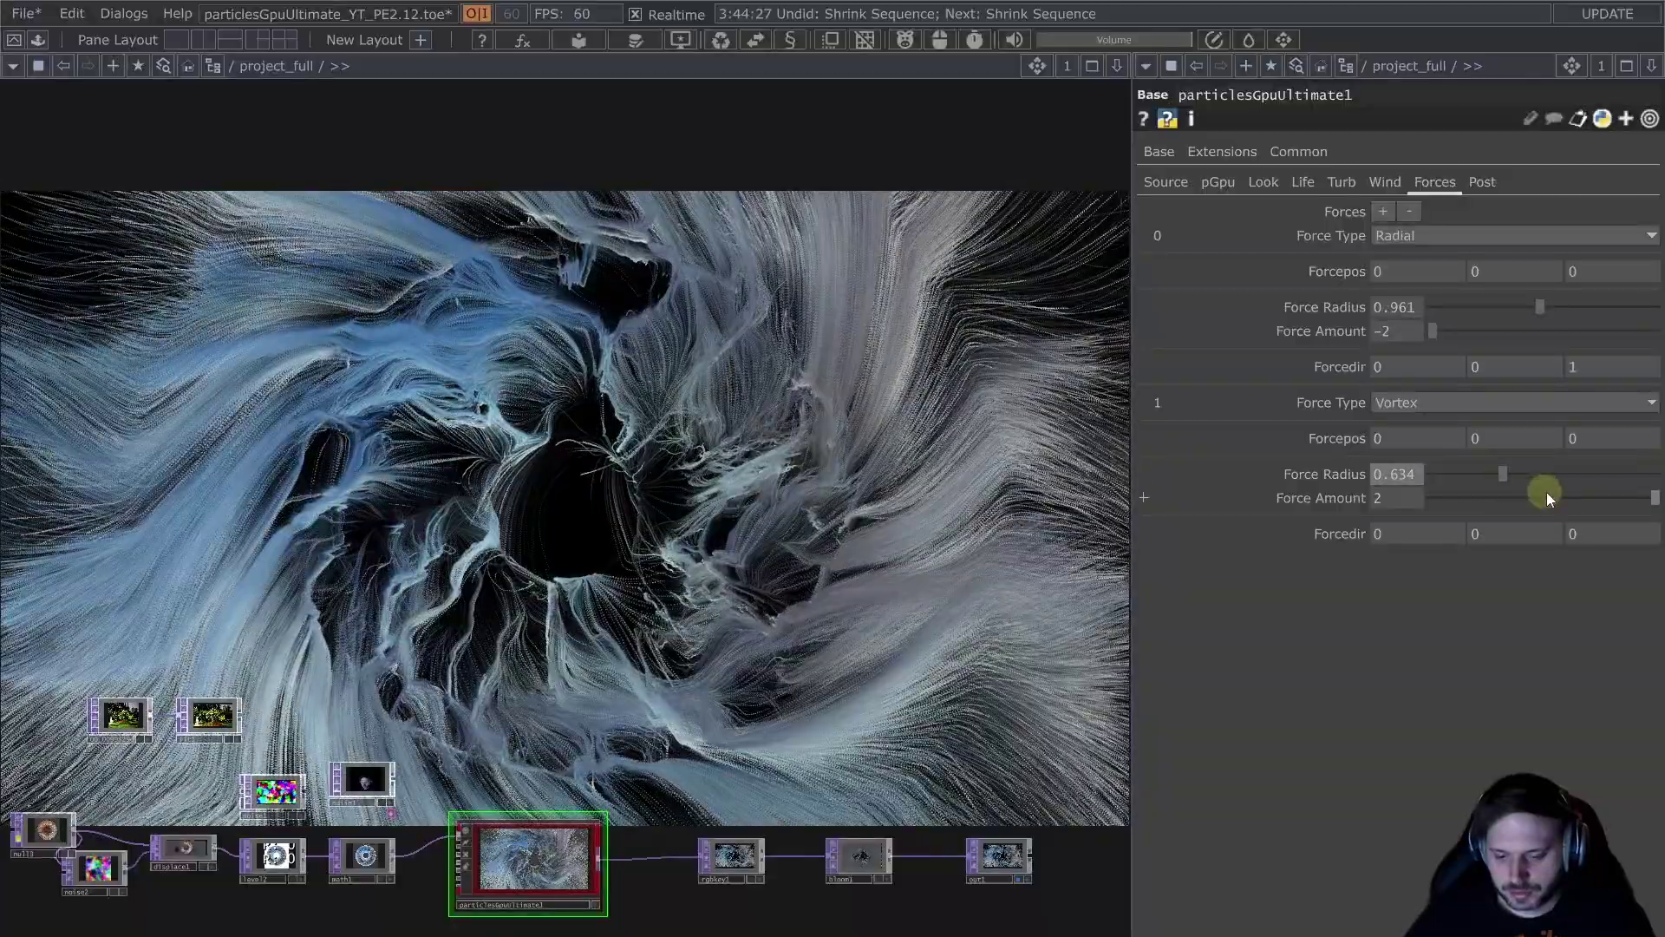
drag(1548, 492, 1439, 496)
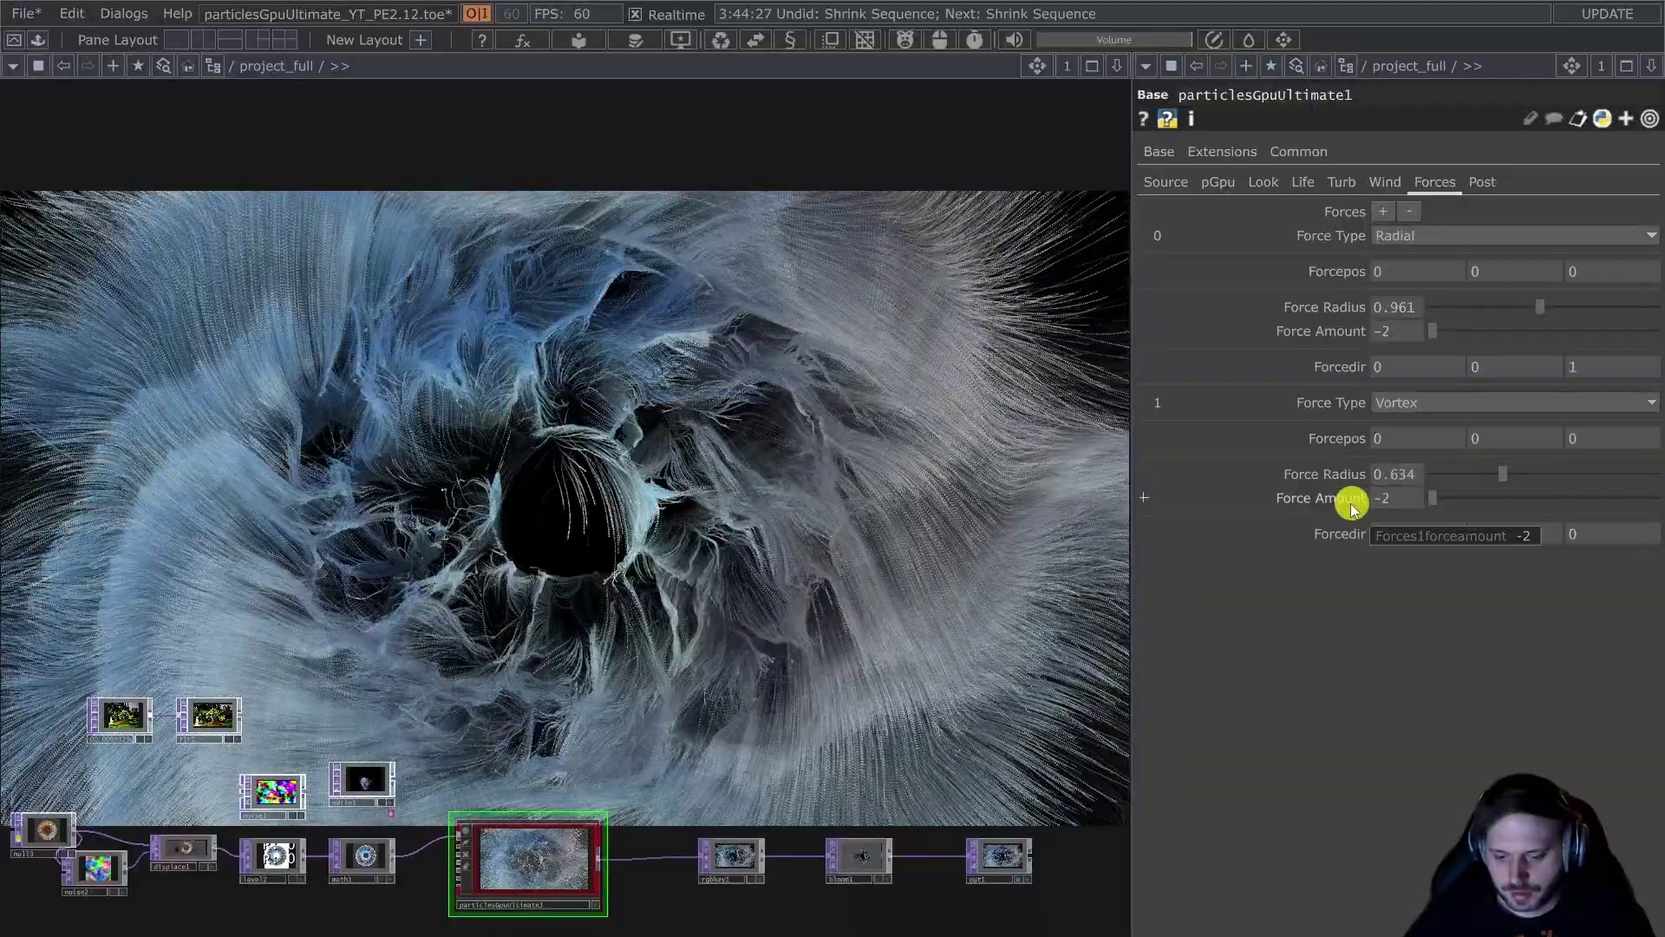
click(1390, 216)
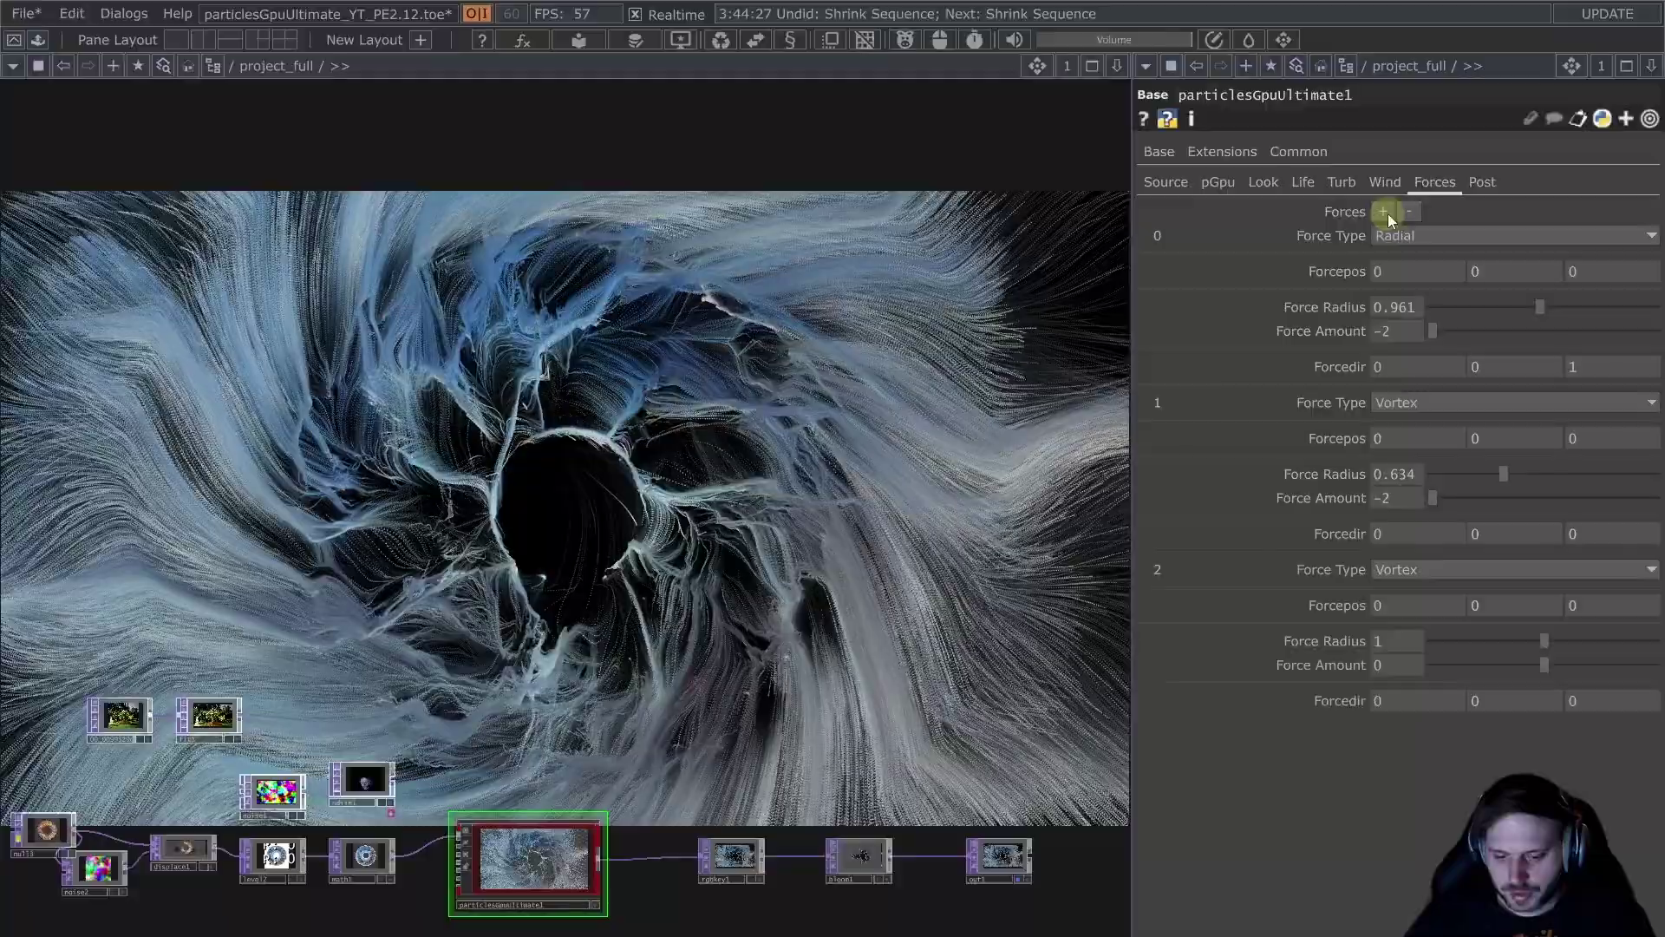
click(1413, 571)
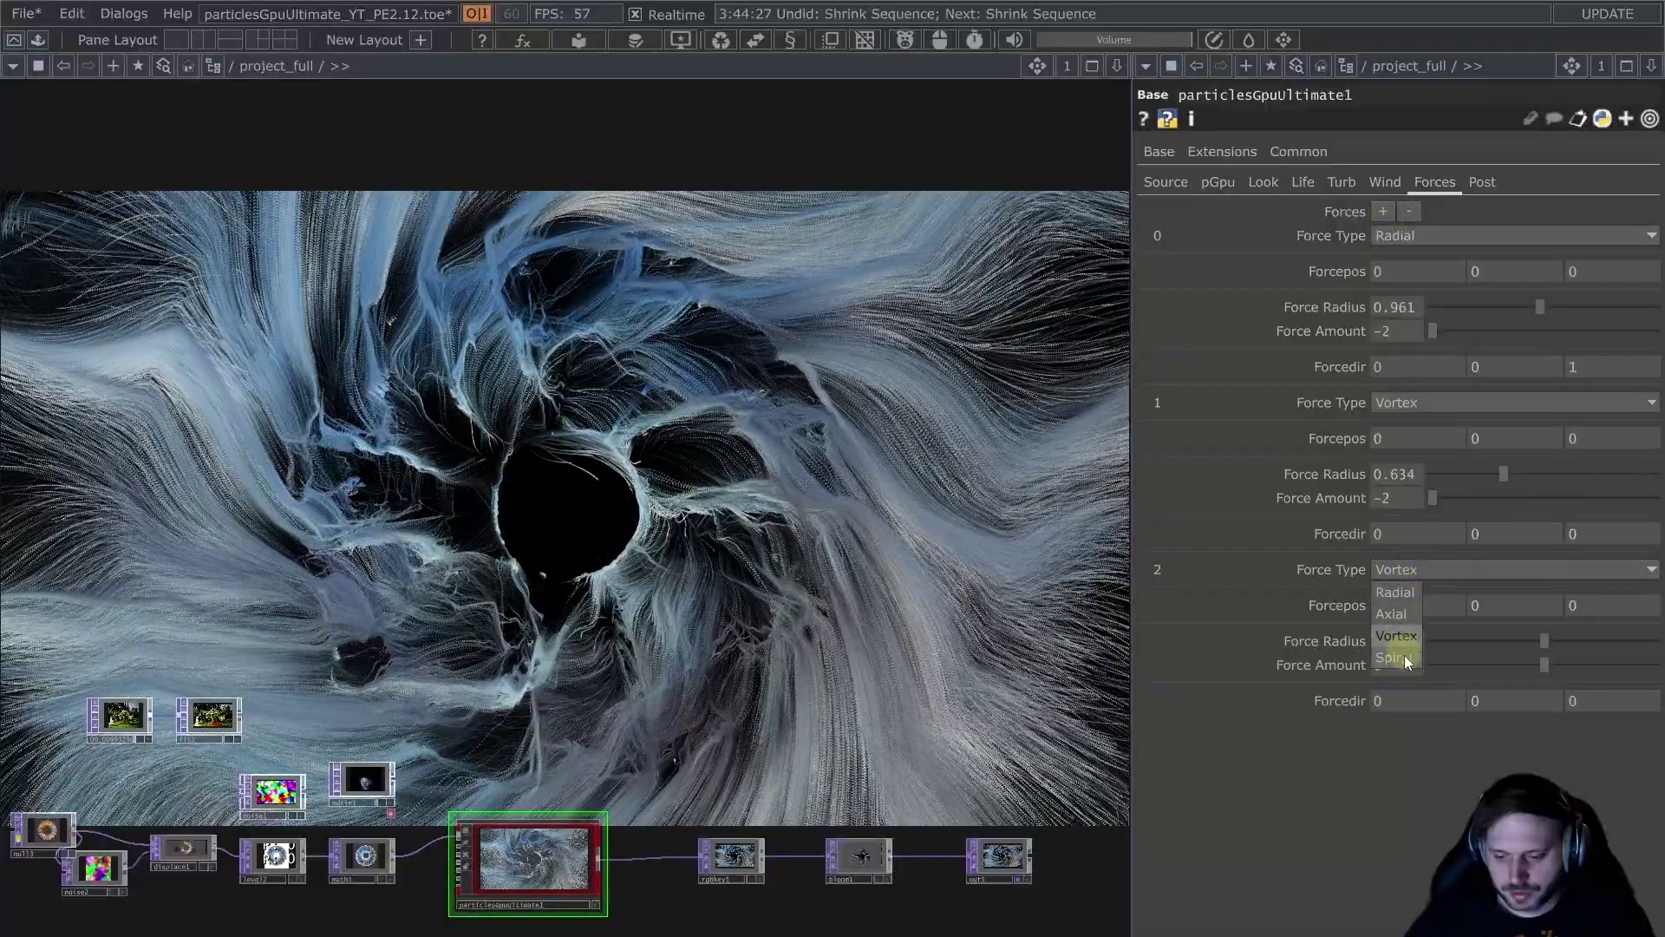
Step: Test the spiral force with strength 2, Y direction 2 and a larger radius, then remove the extra forces
drag(1551, 664, 1657, 665)
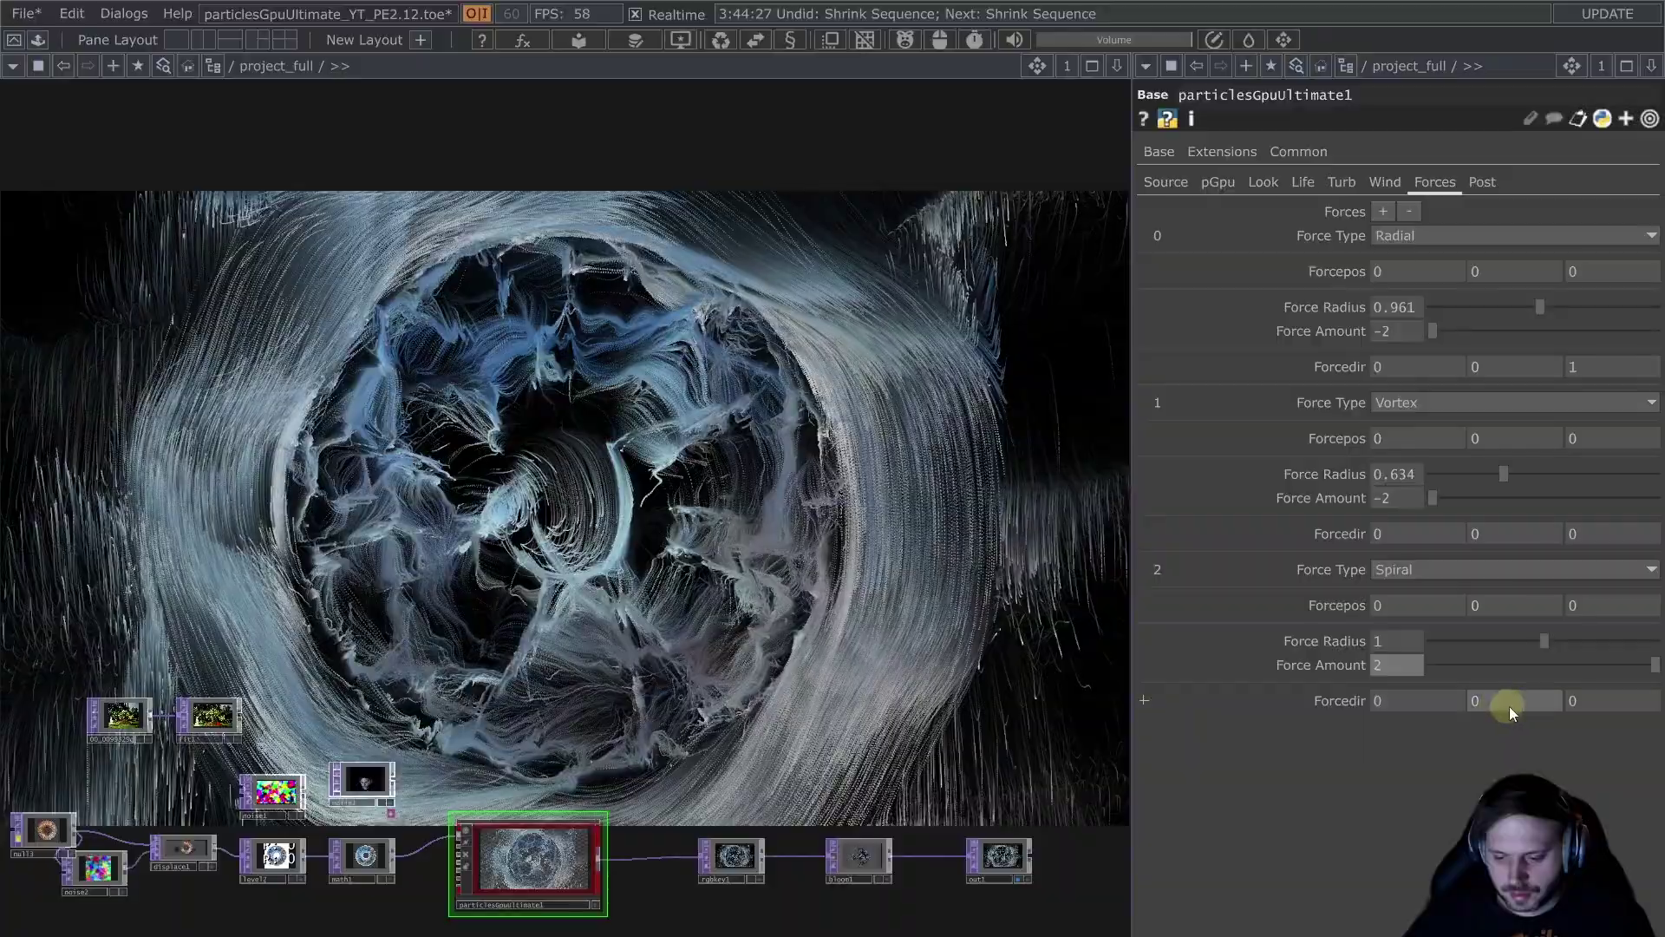
middle_drag(1518, 702, 1516, 710)
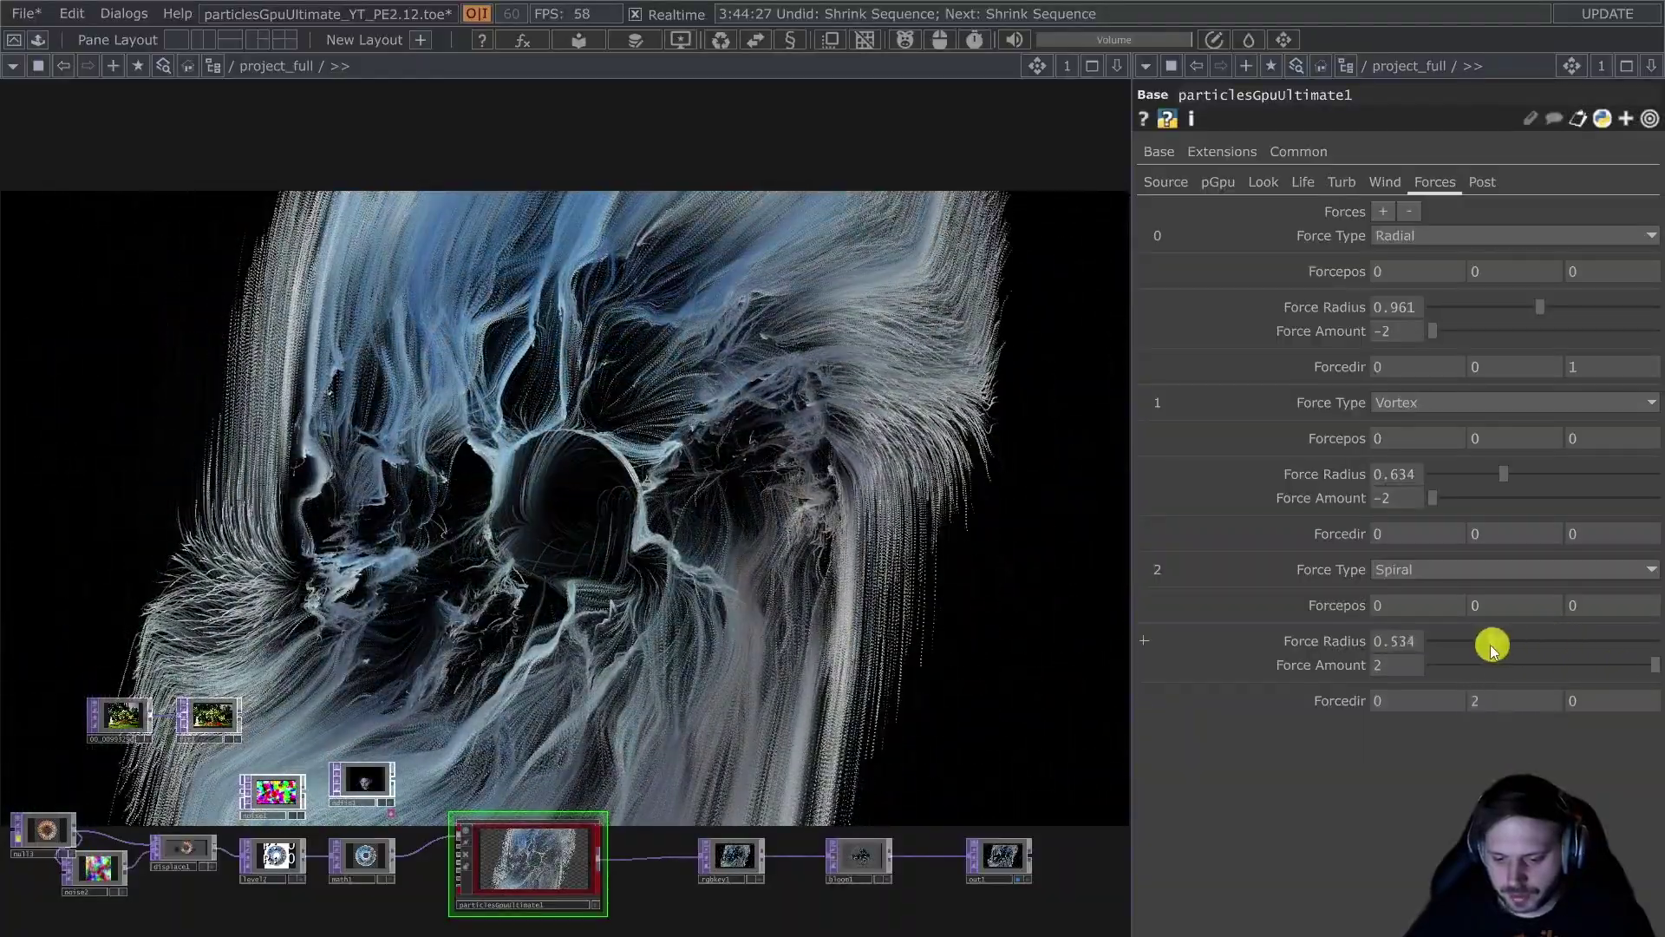
mouse_move(1491, 649)
mouse_down()
mouse_move(1456, 646)
mouse_move(1606, 642)
mouse_move(1497, 645)
mouse_up()
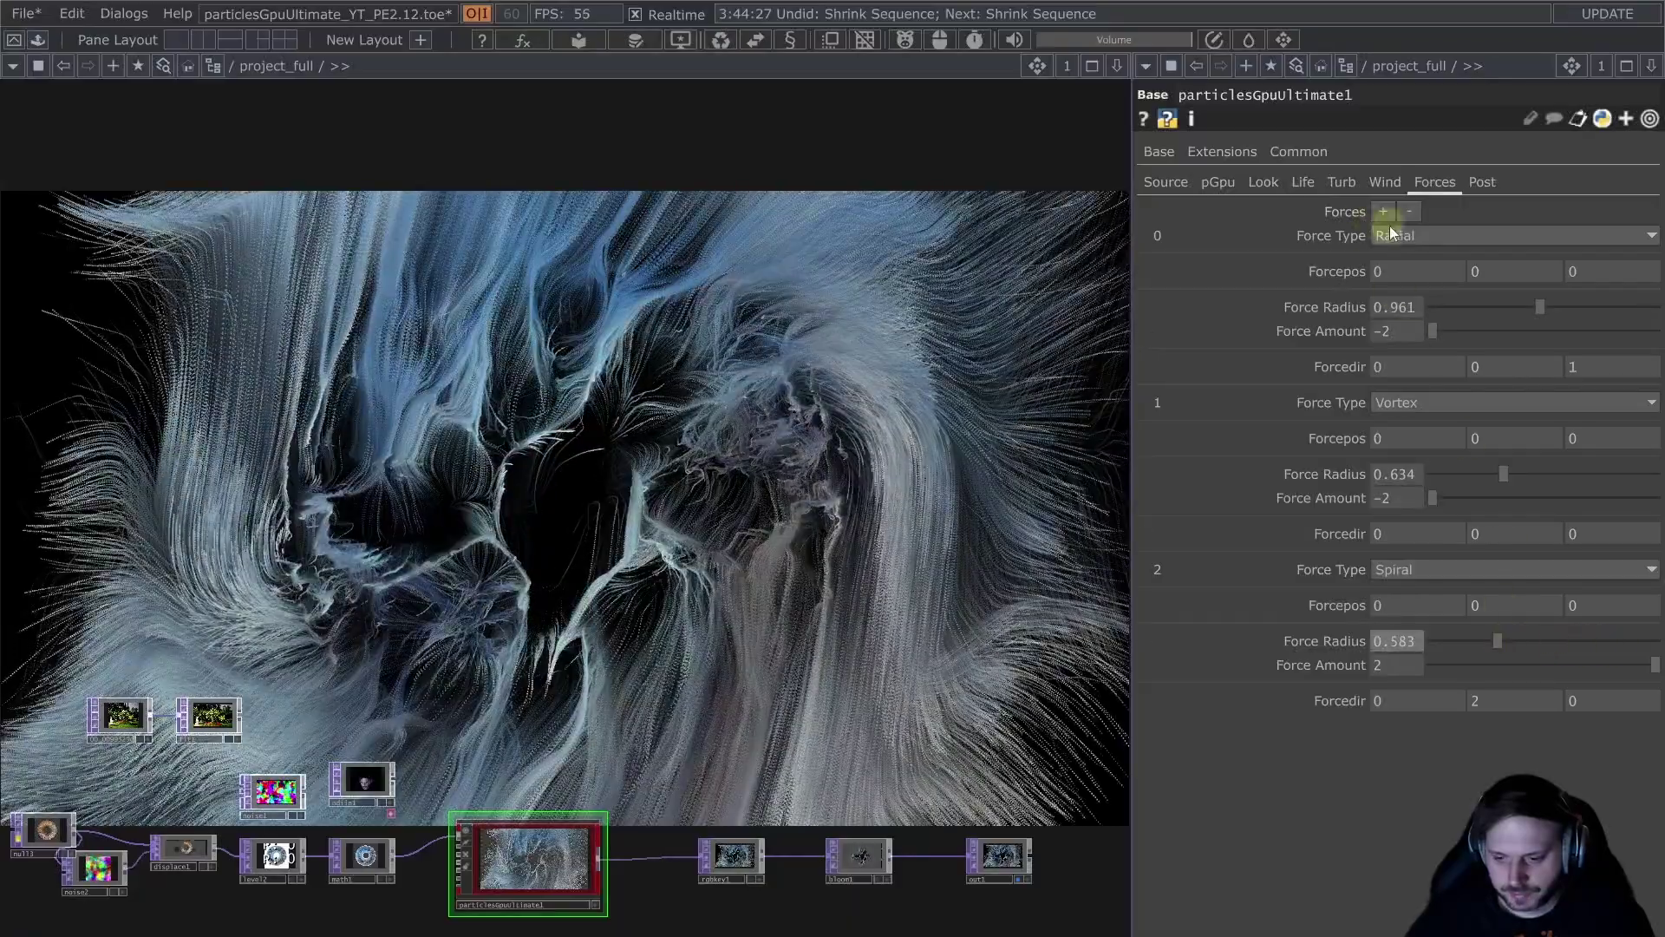
click(1414, 210)
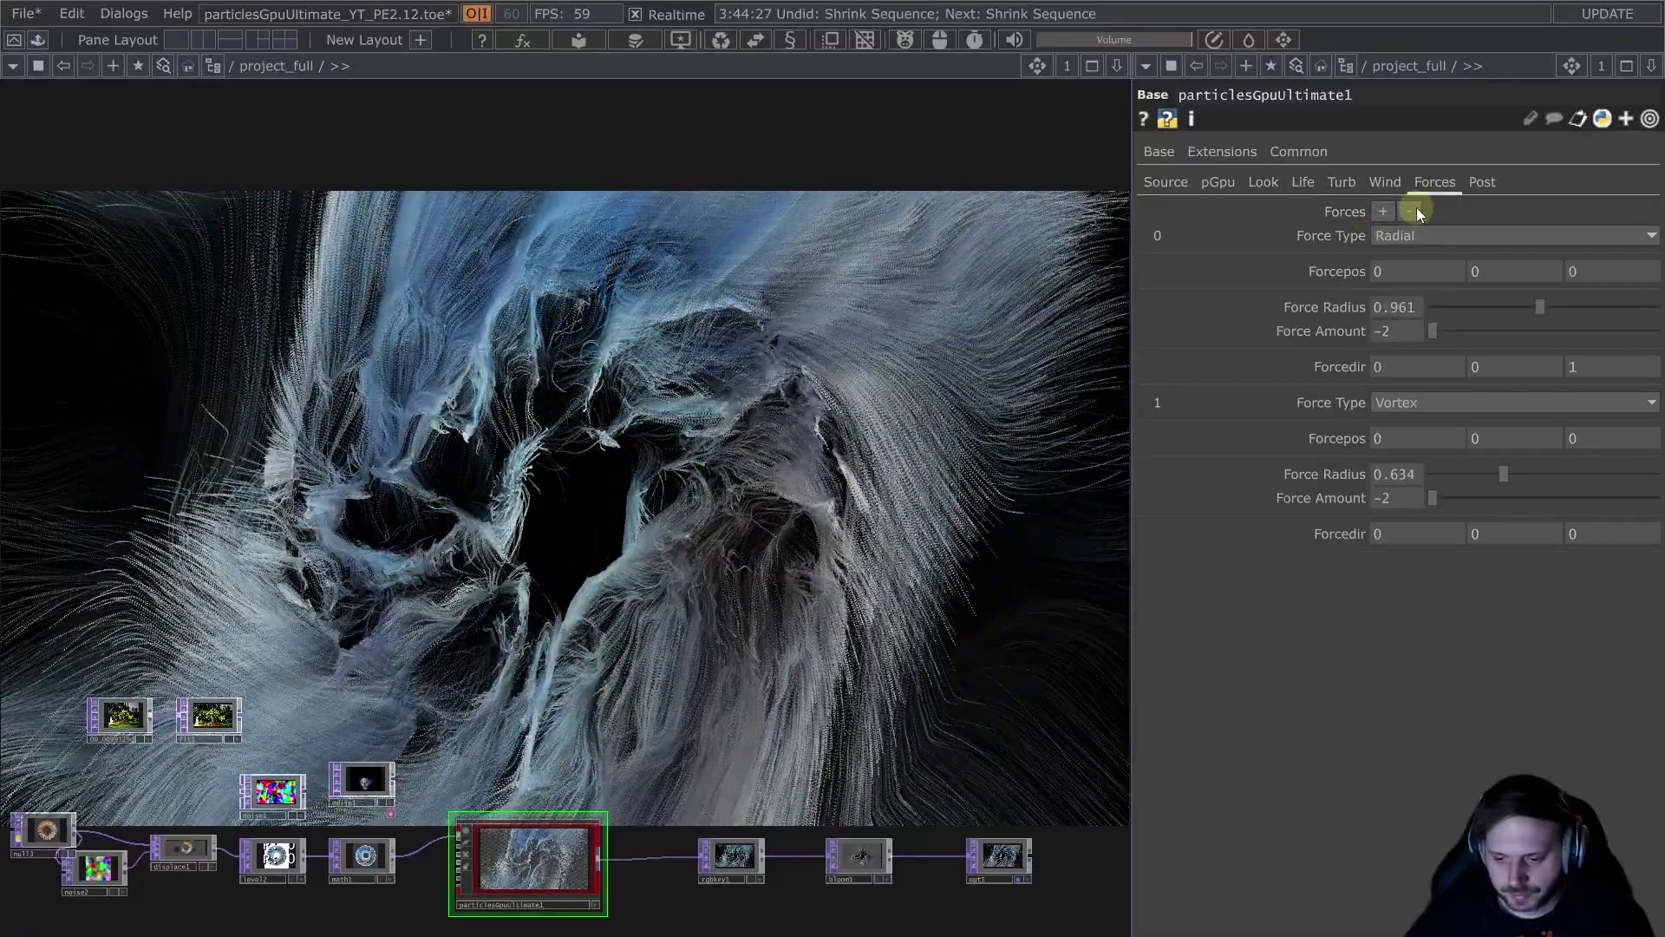
click(1414, 211)
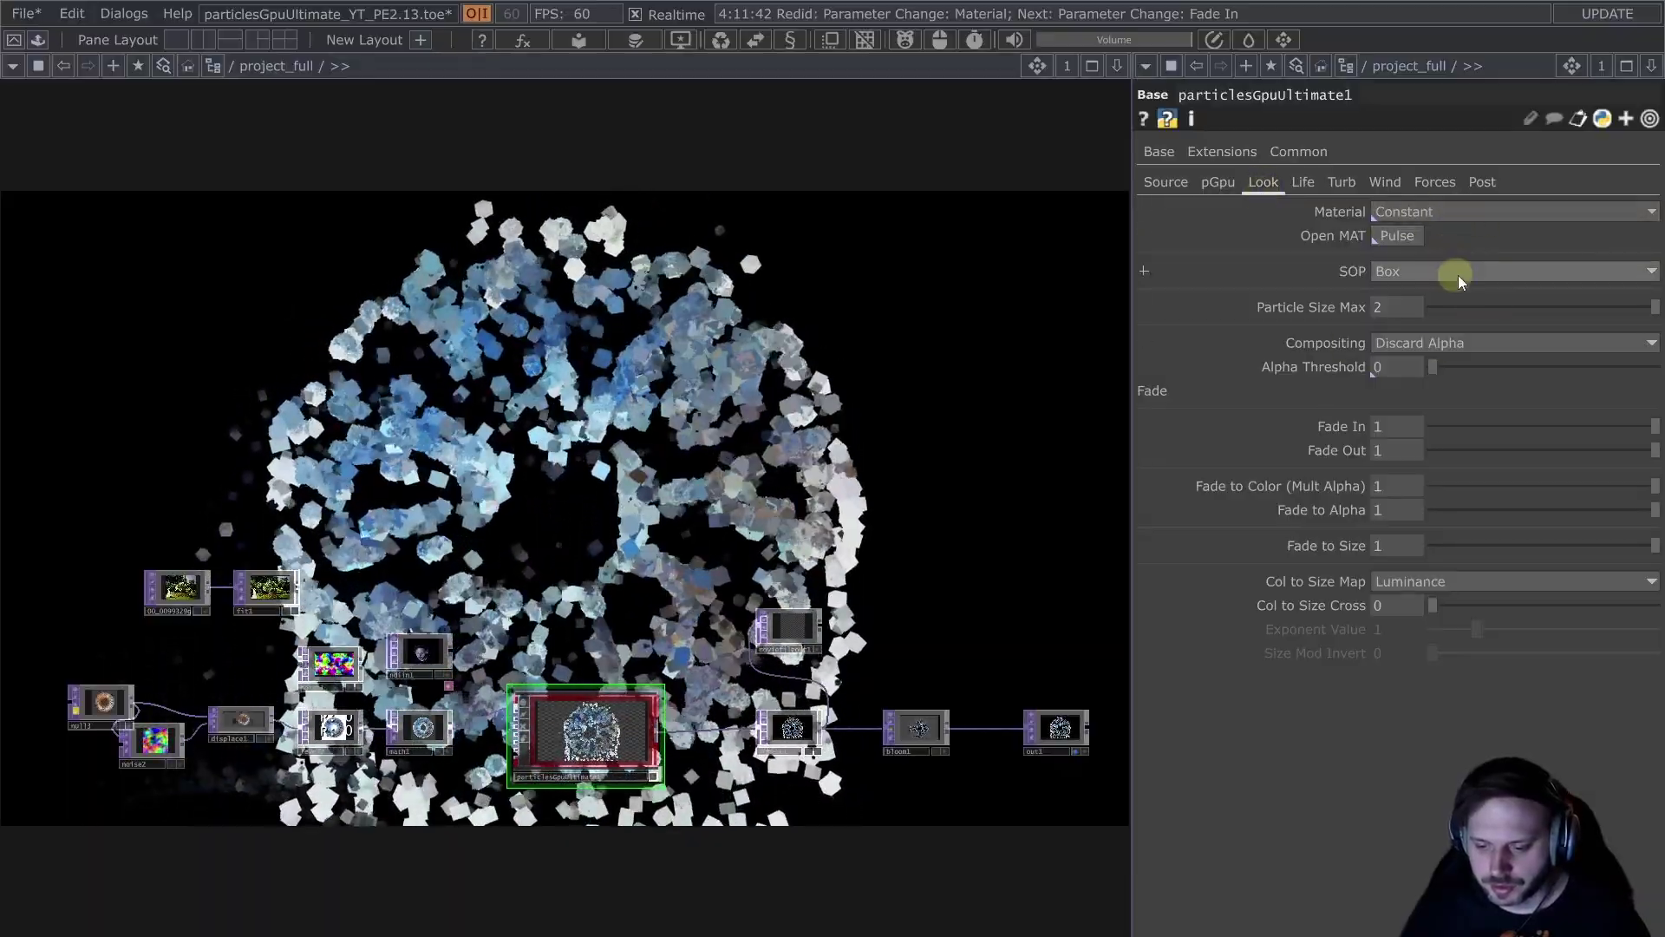
Step: Keep the particle SOP as Box and the material as Constant on the Look page
click(1438, 276)
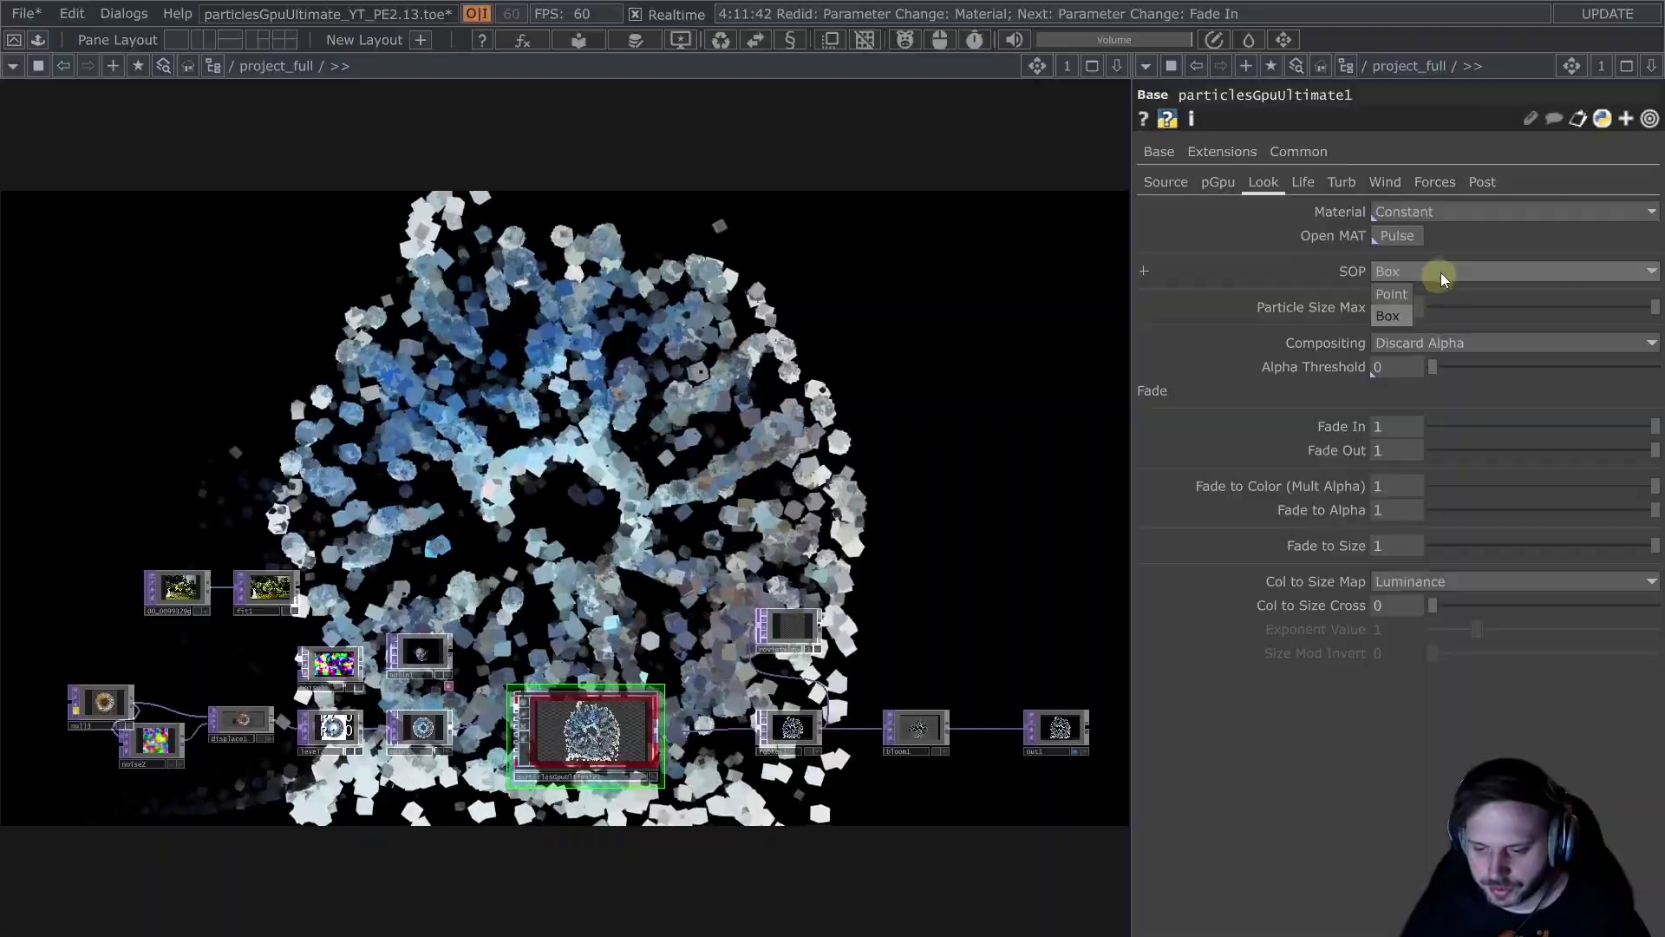
click(1450, 268)
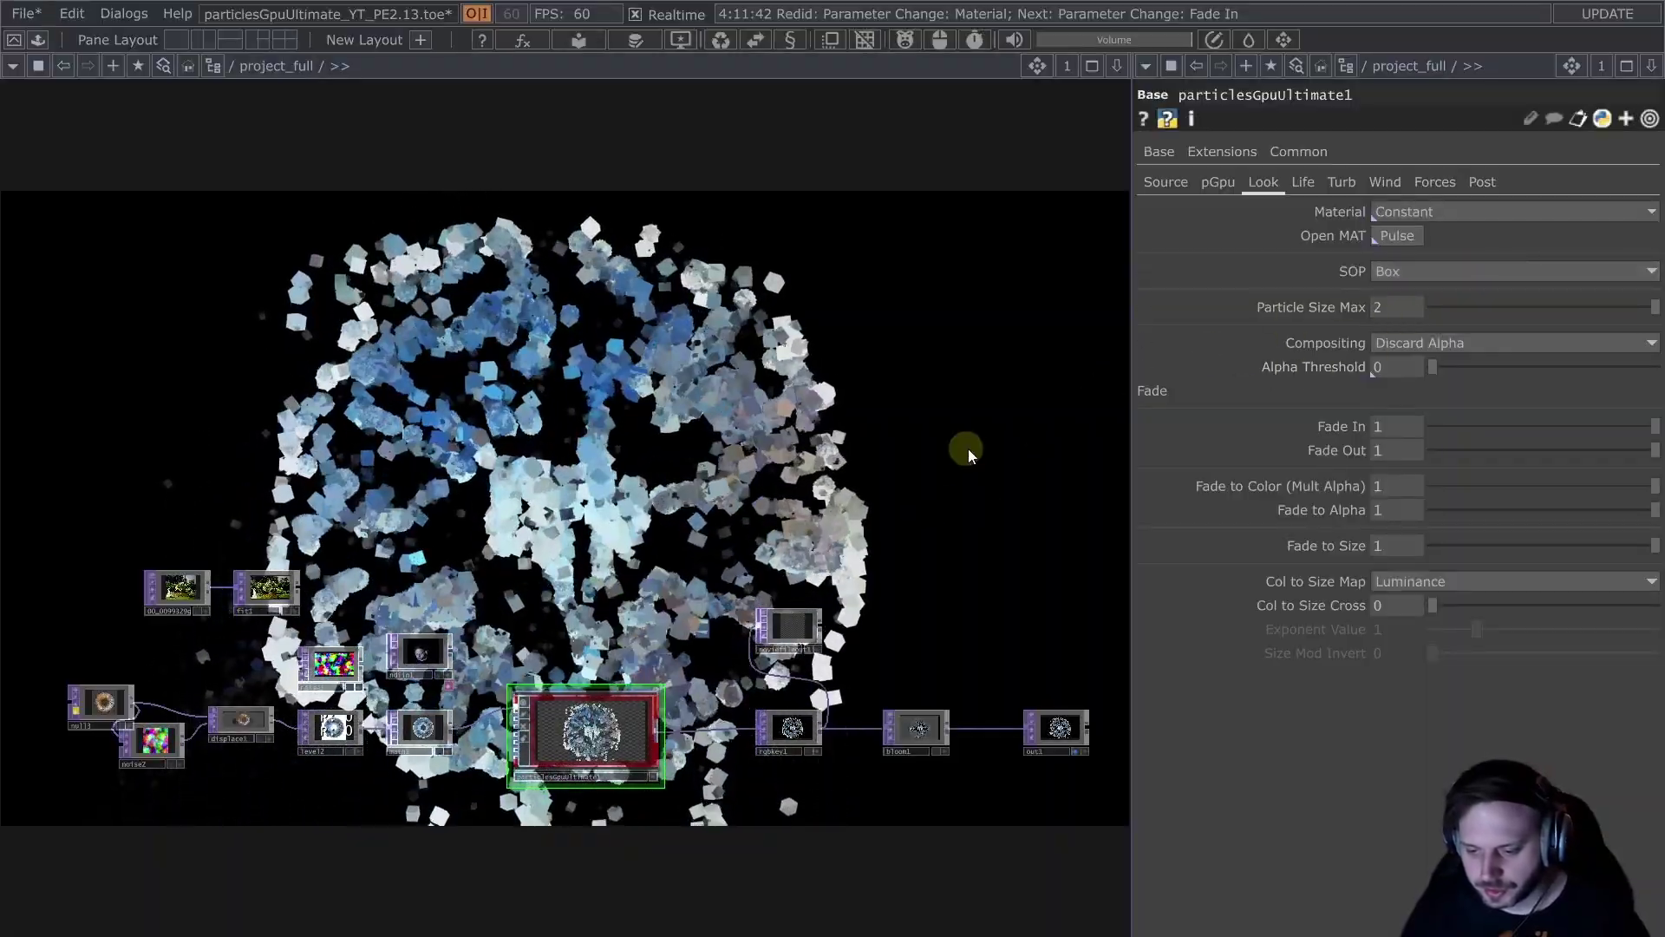
click(1457, 214)
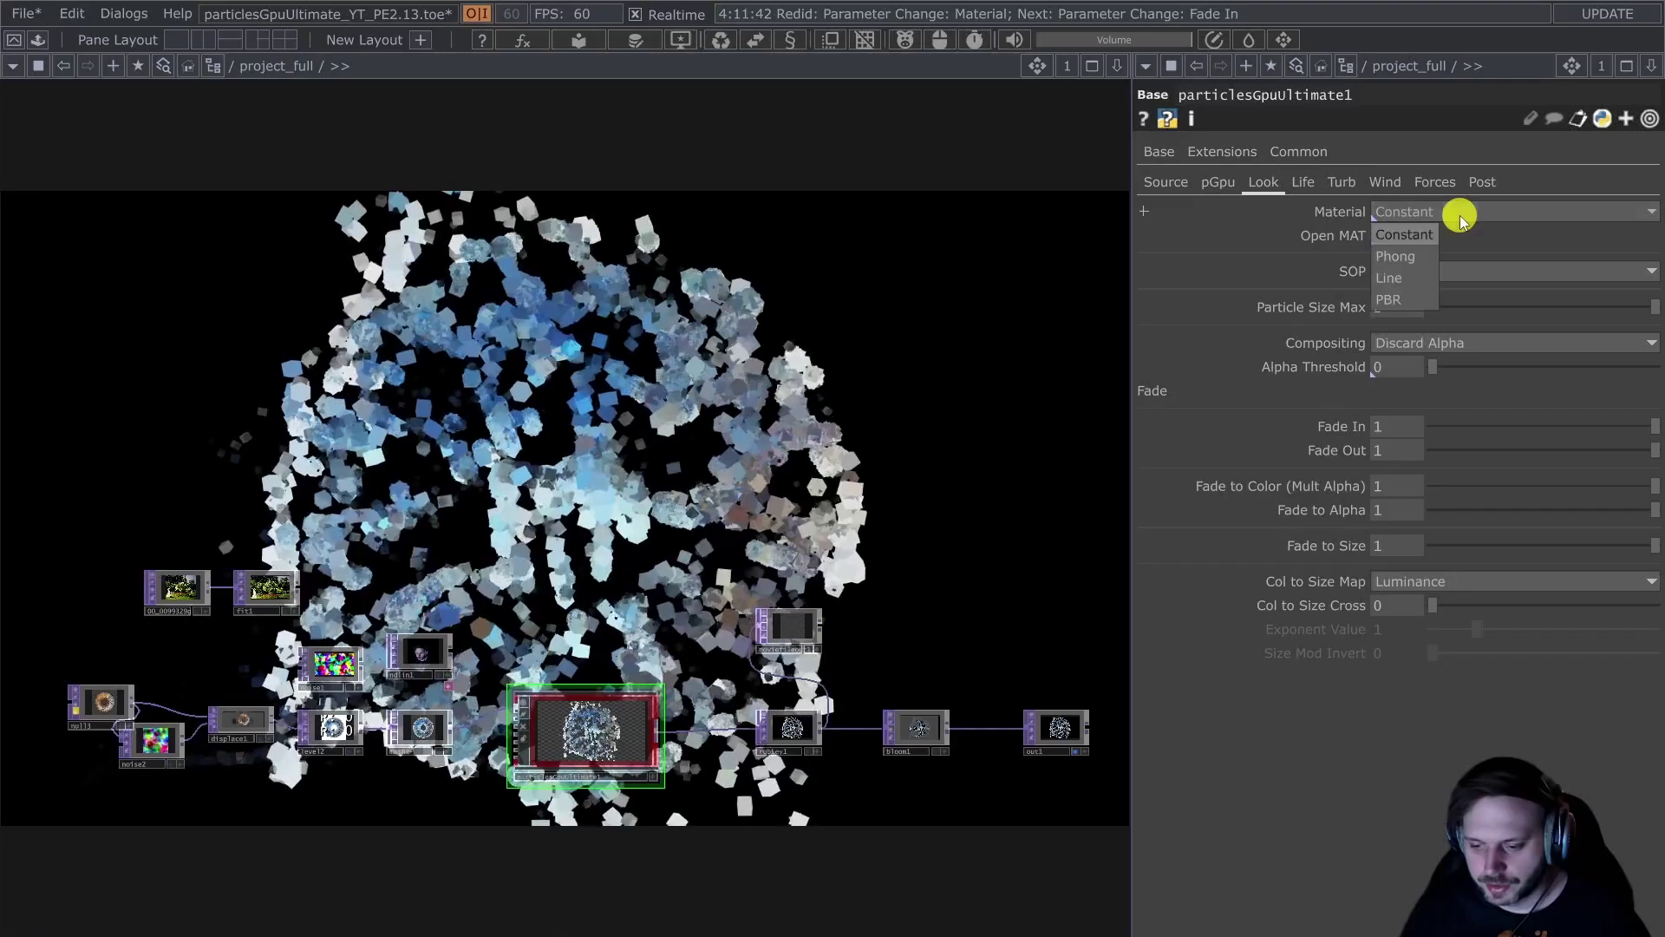
click(1447, 212)
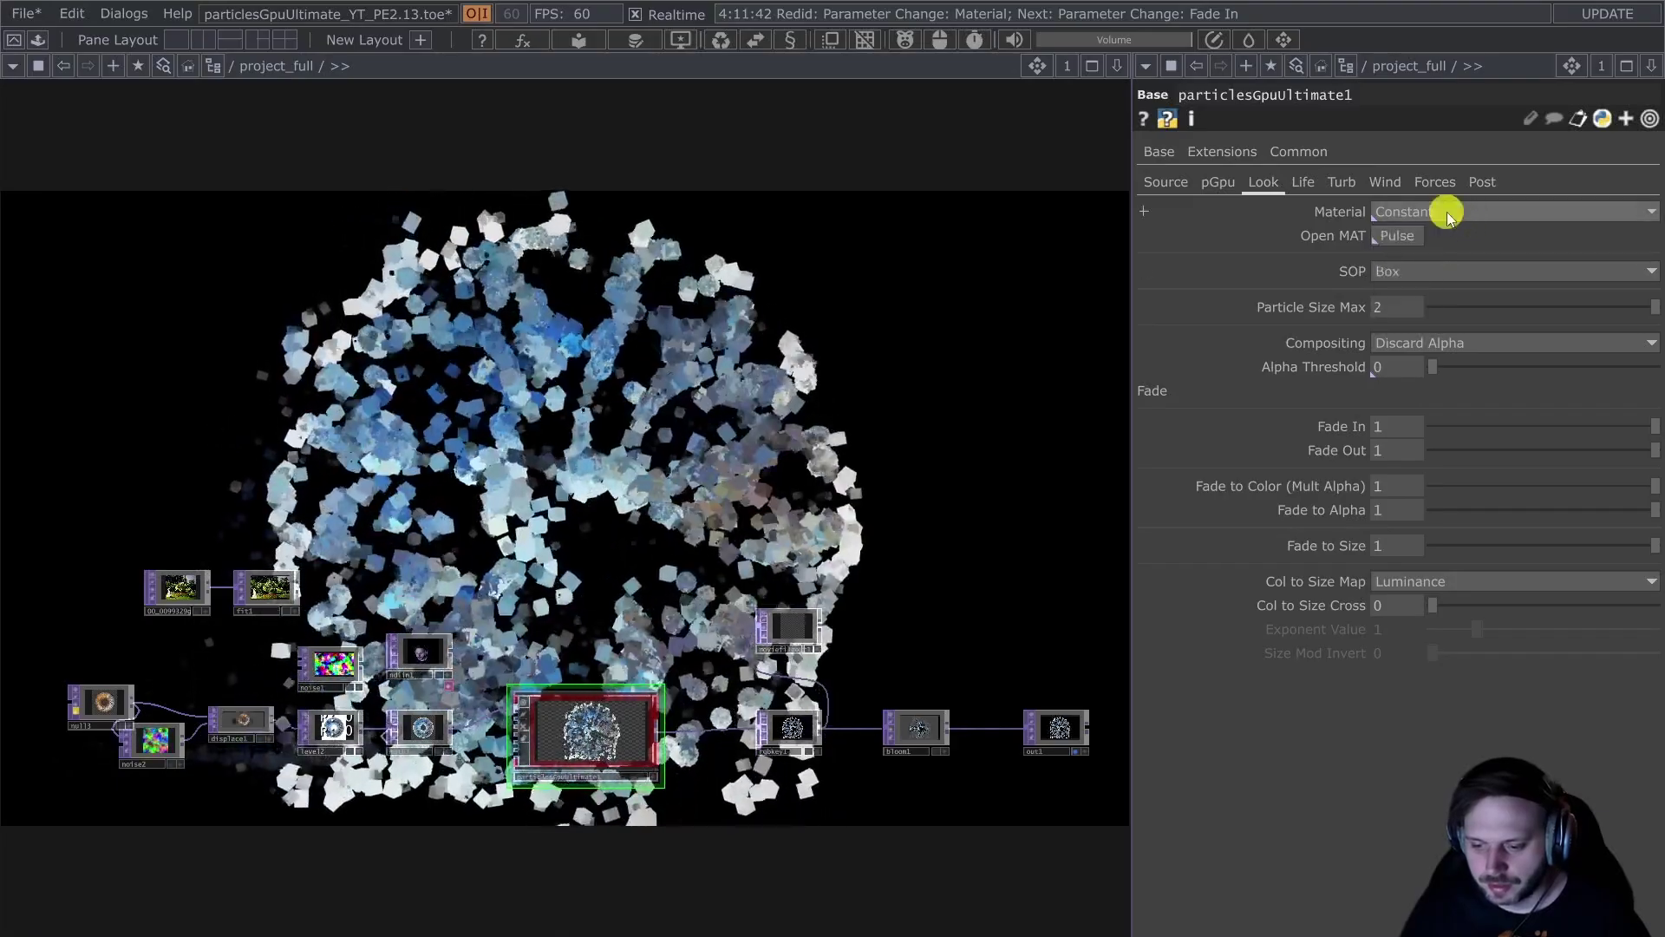
click(1447, 212)
click(1423, 238)
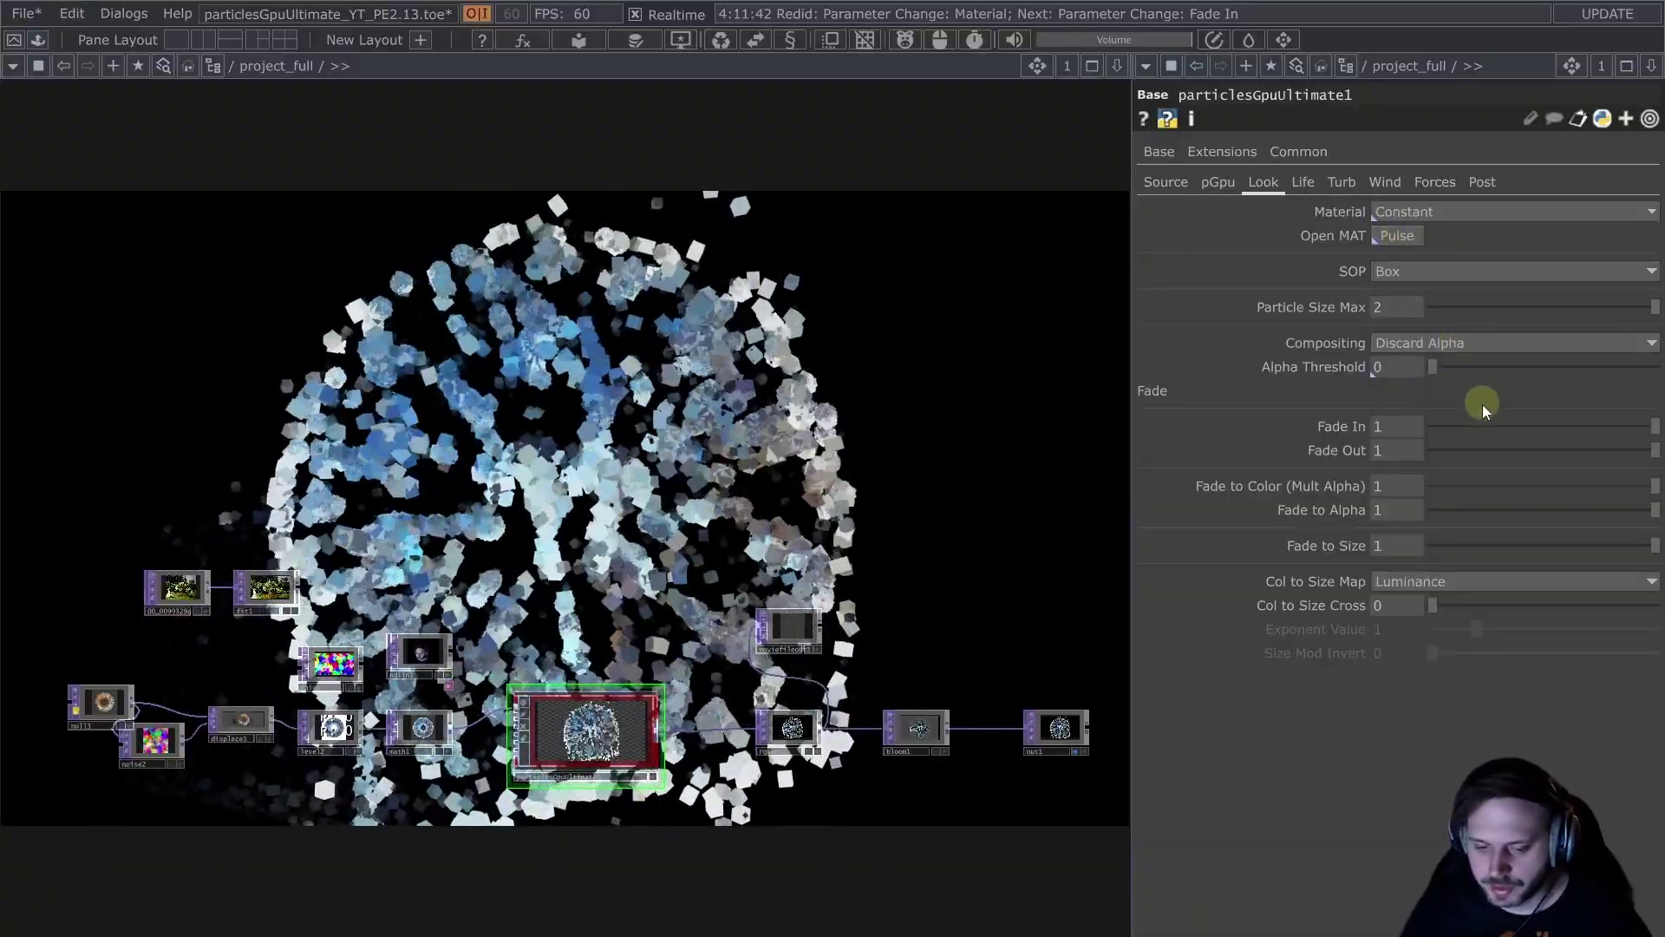
Step: Test the Col to Size Cross and Fade to Color sliders, keeping the boxes fully opaque
drag(670, 420, 580, 427)
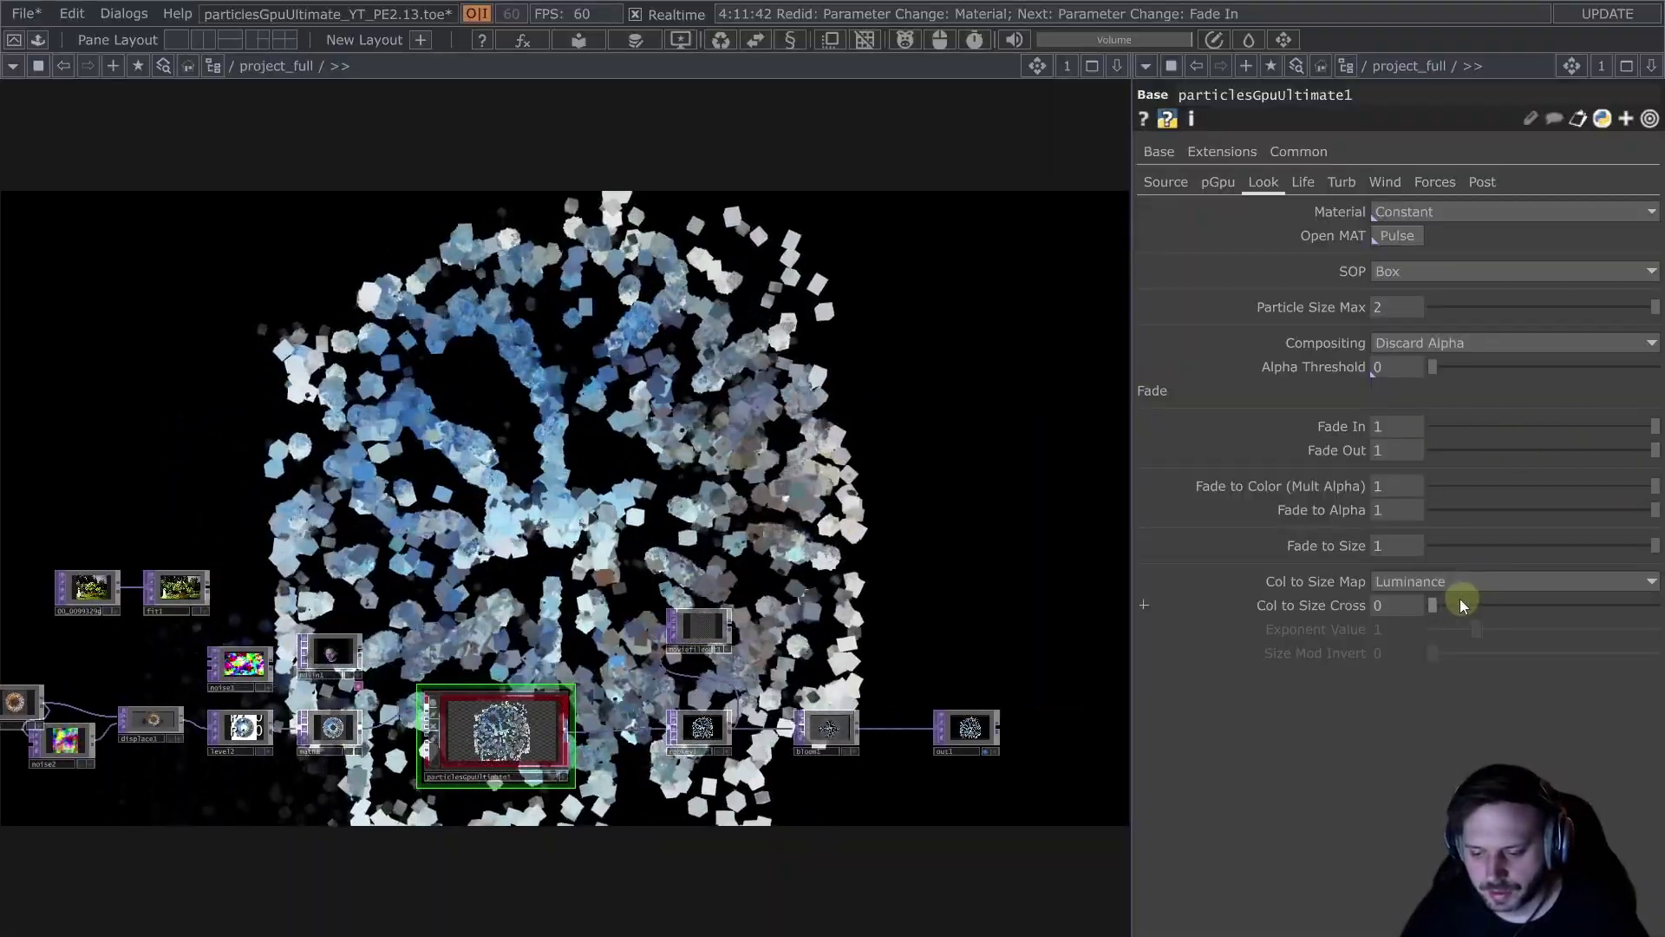
drag(1460, 605, 1089, 532)
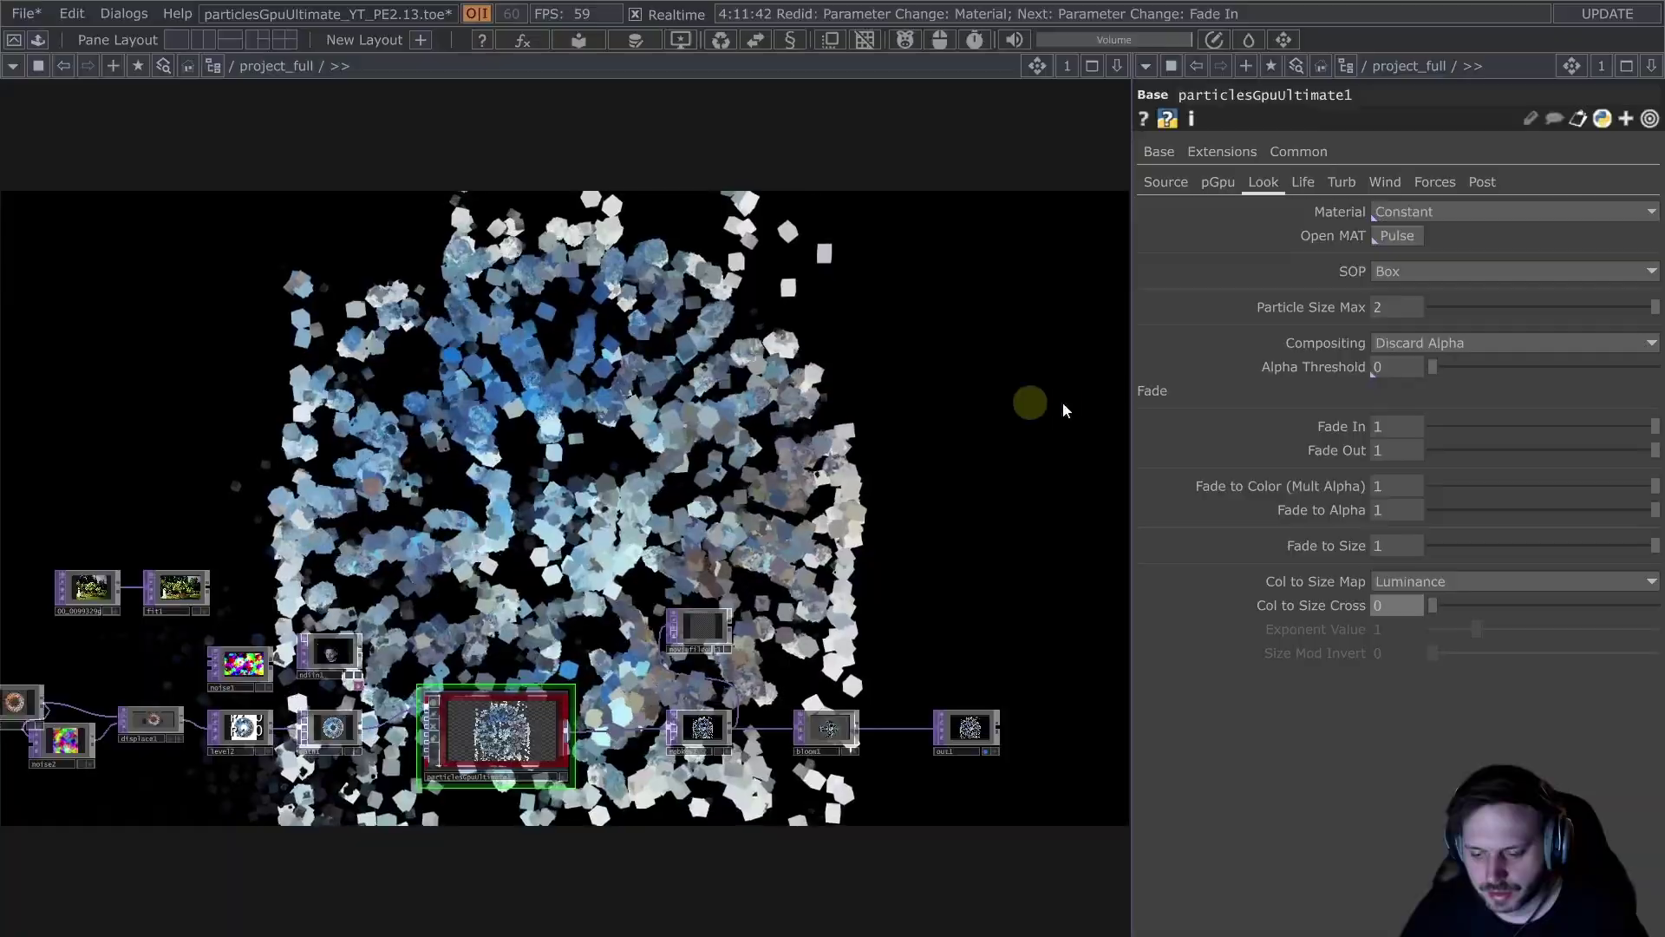
drag(1625, 485, 1335, 532)
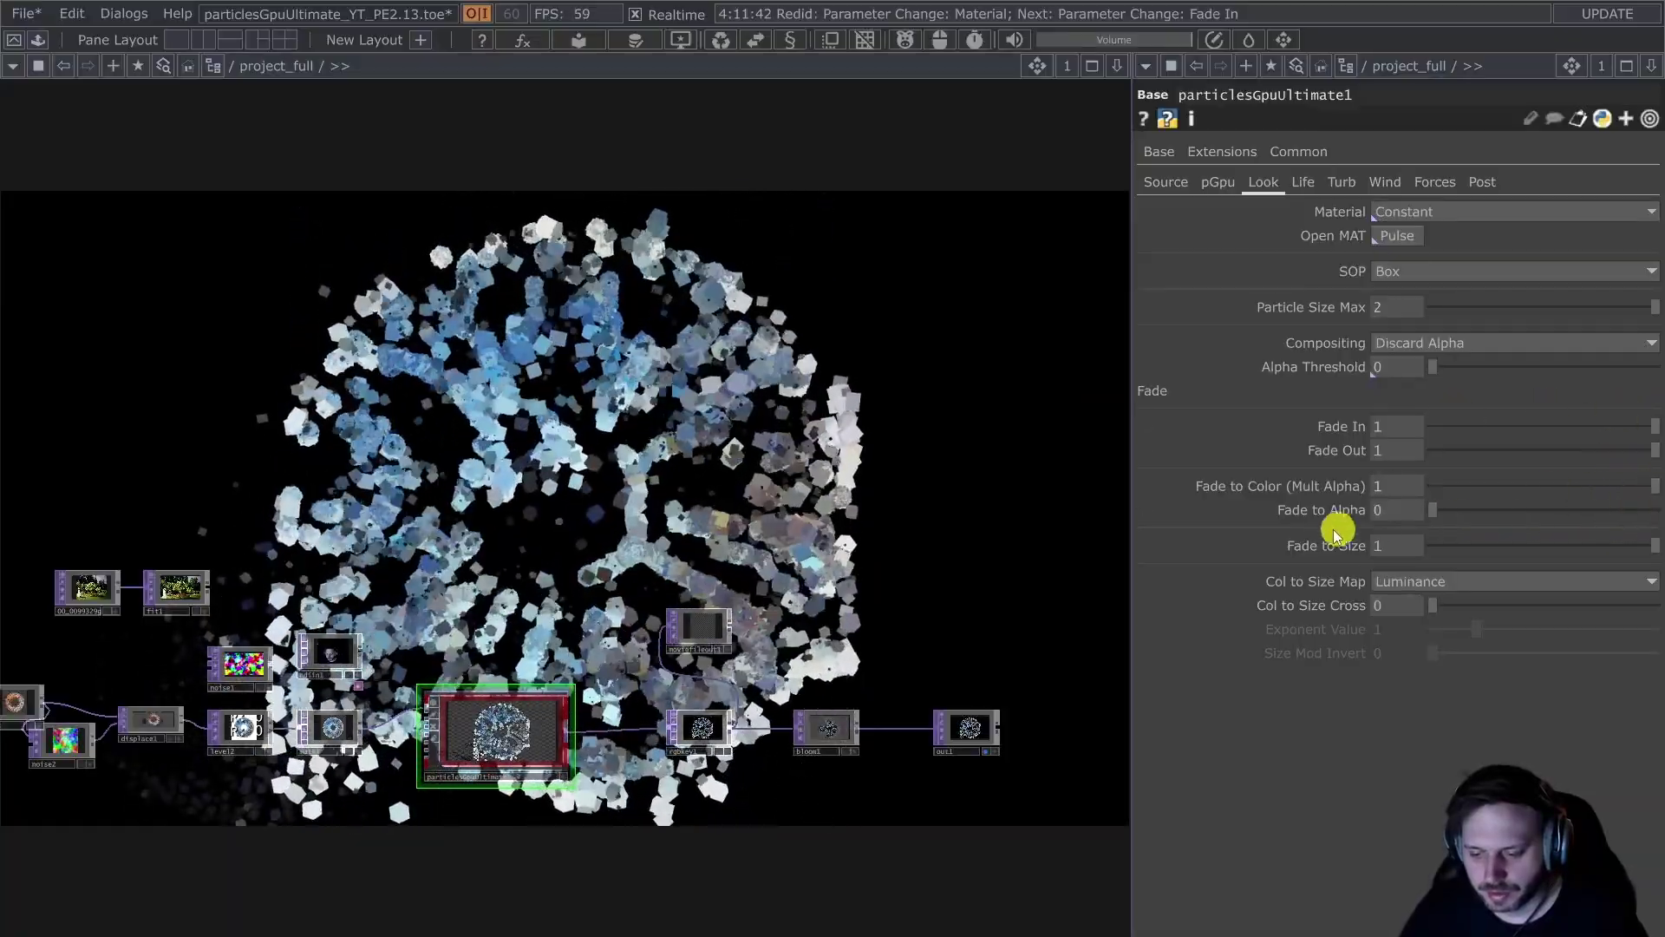
Step: Experiment with Fade to Size and a 0.4 Fade to Alpha, undoing the alpha change
drag(1552, 546, 1117, 560)
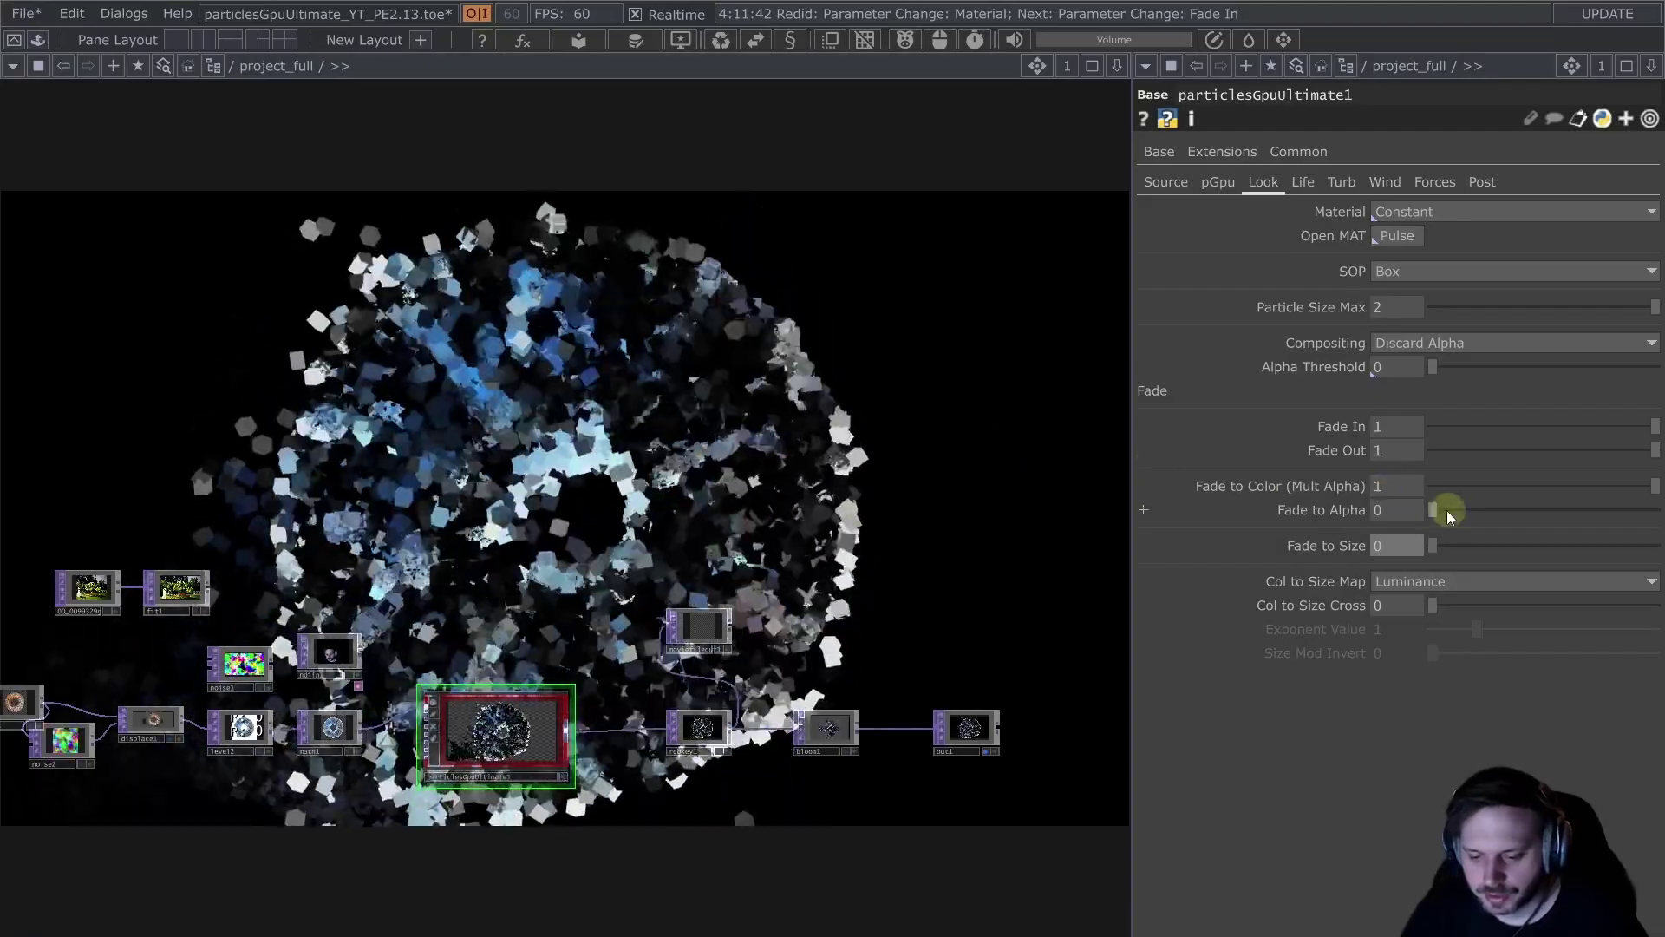
drag(1447, 510, 1657, 513)
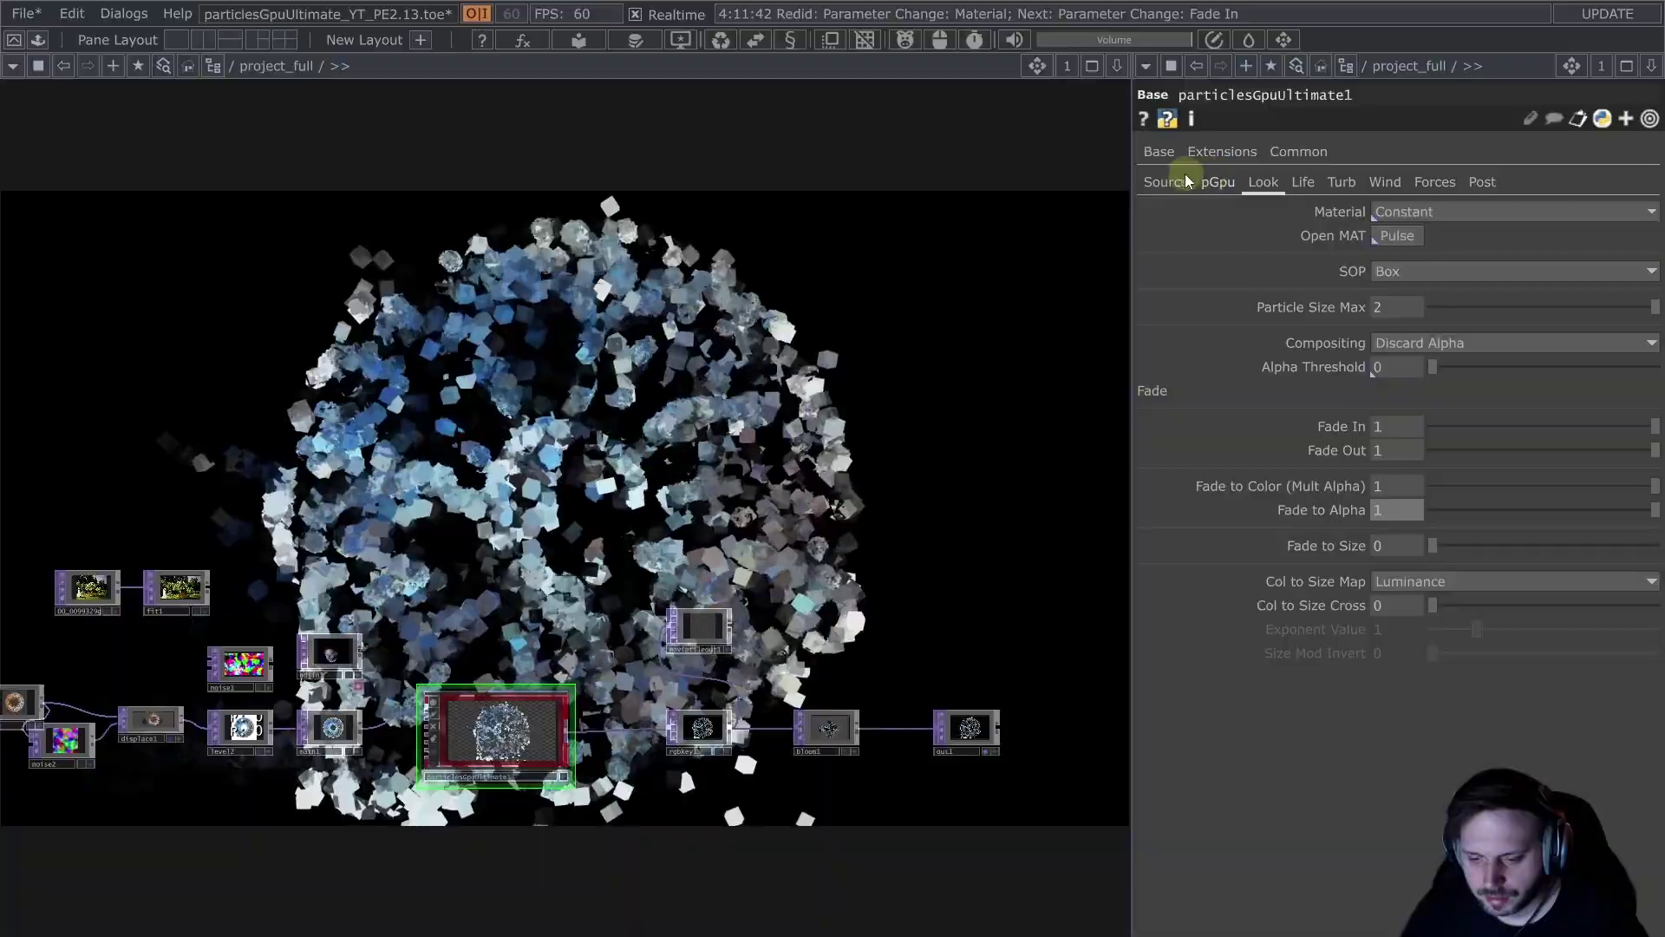
key(ctrl+z)
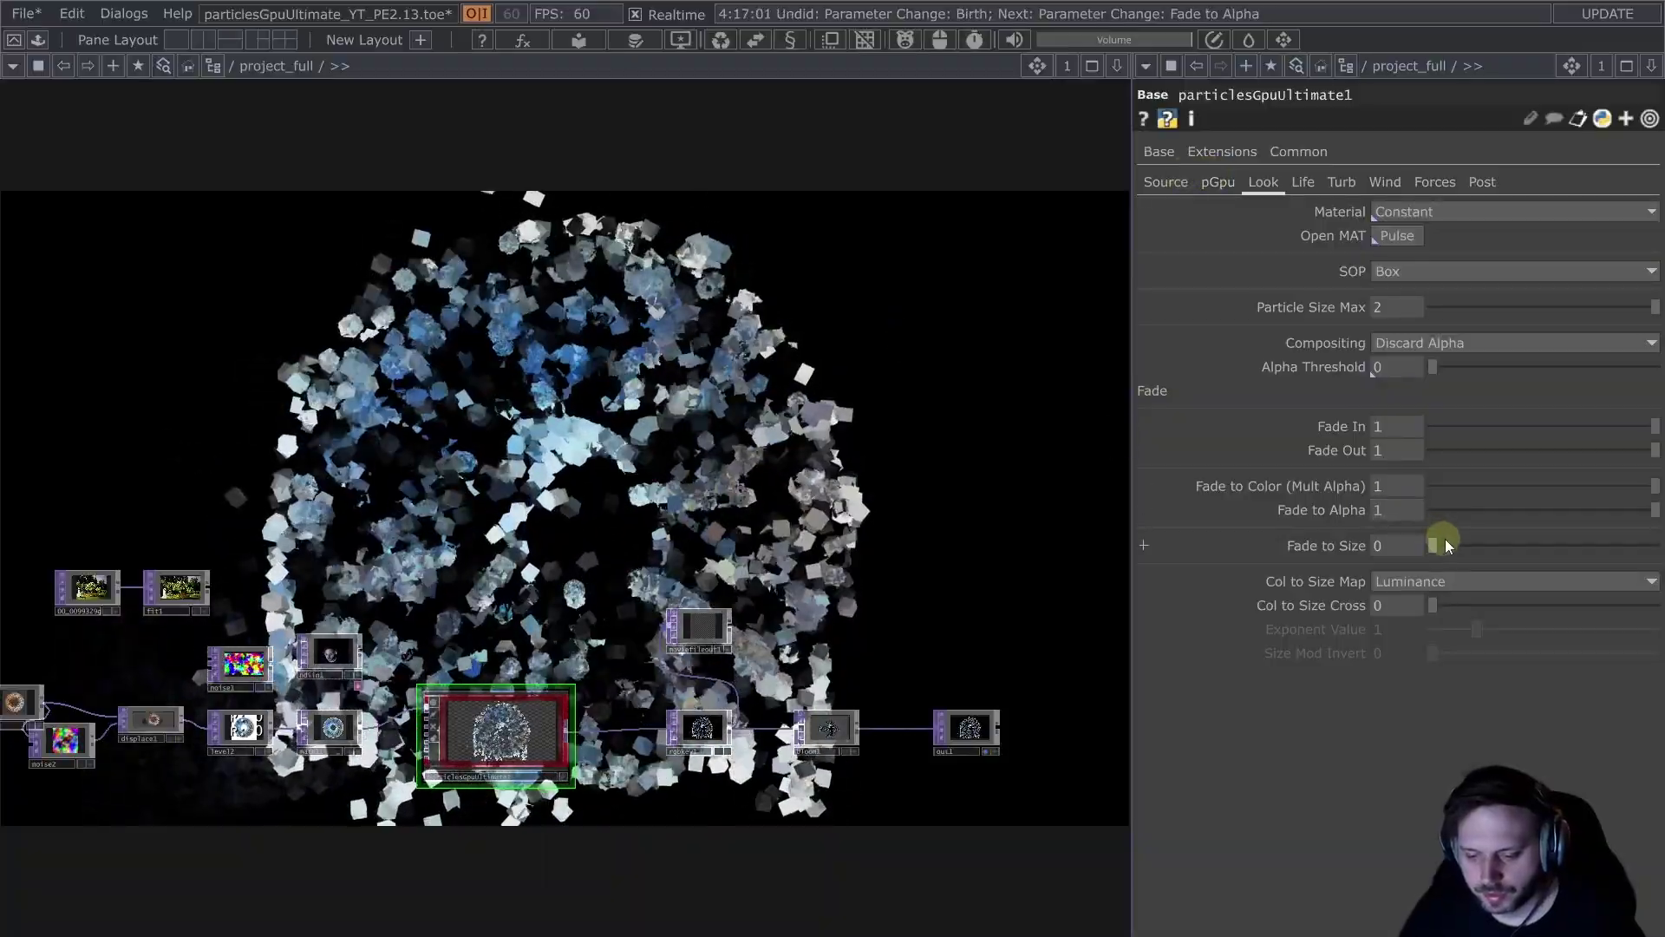
drag(1446, 544, 1657, 535)
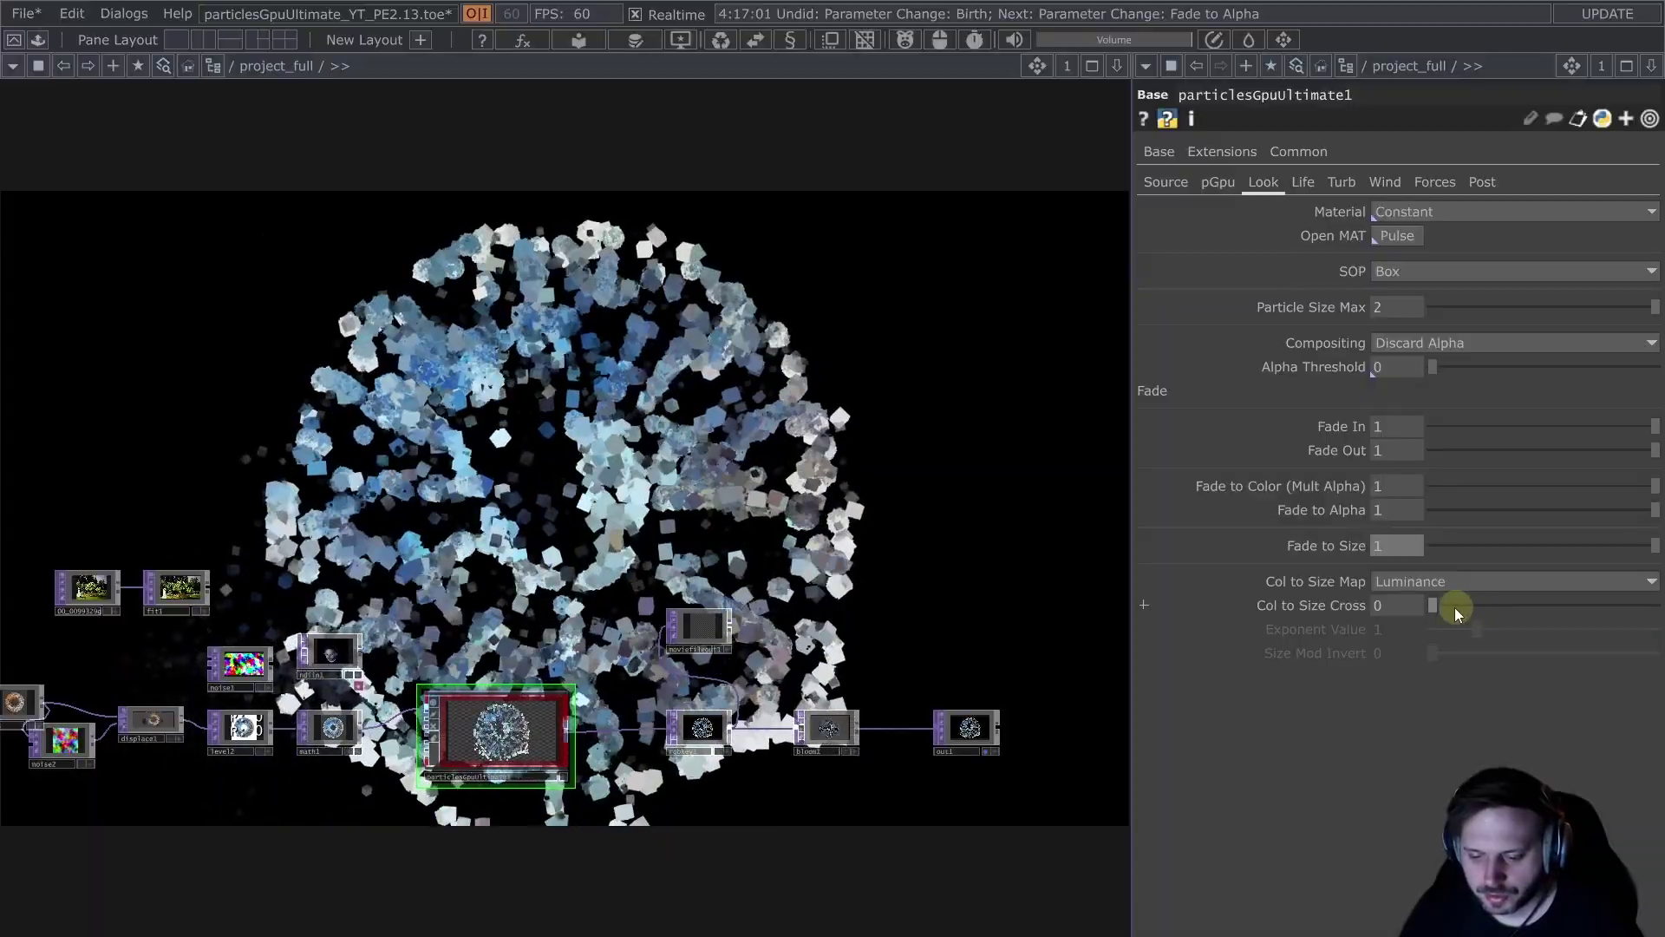
Step: Set Col to Size Cross to 1, Fade to Size to 0, Exponent about 3, Fade to Color 1
drag(1451, 607, 1657, 614)
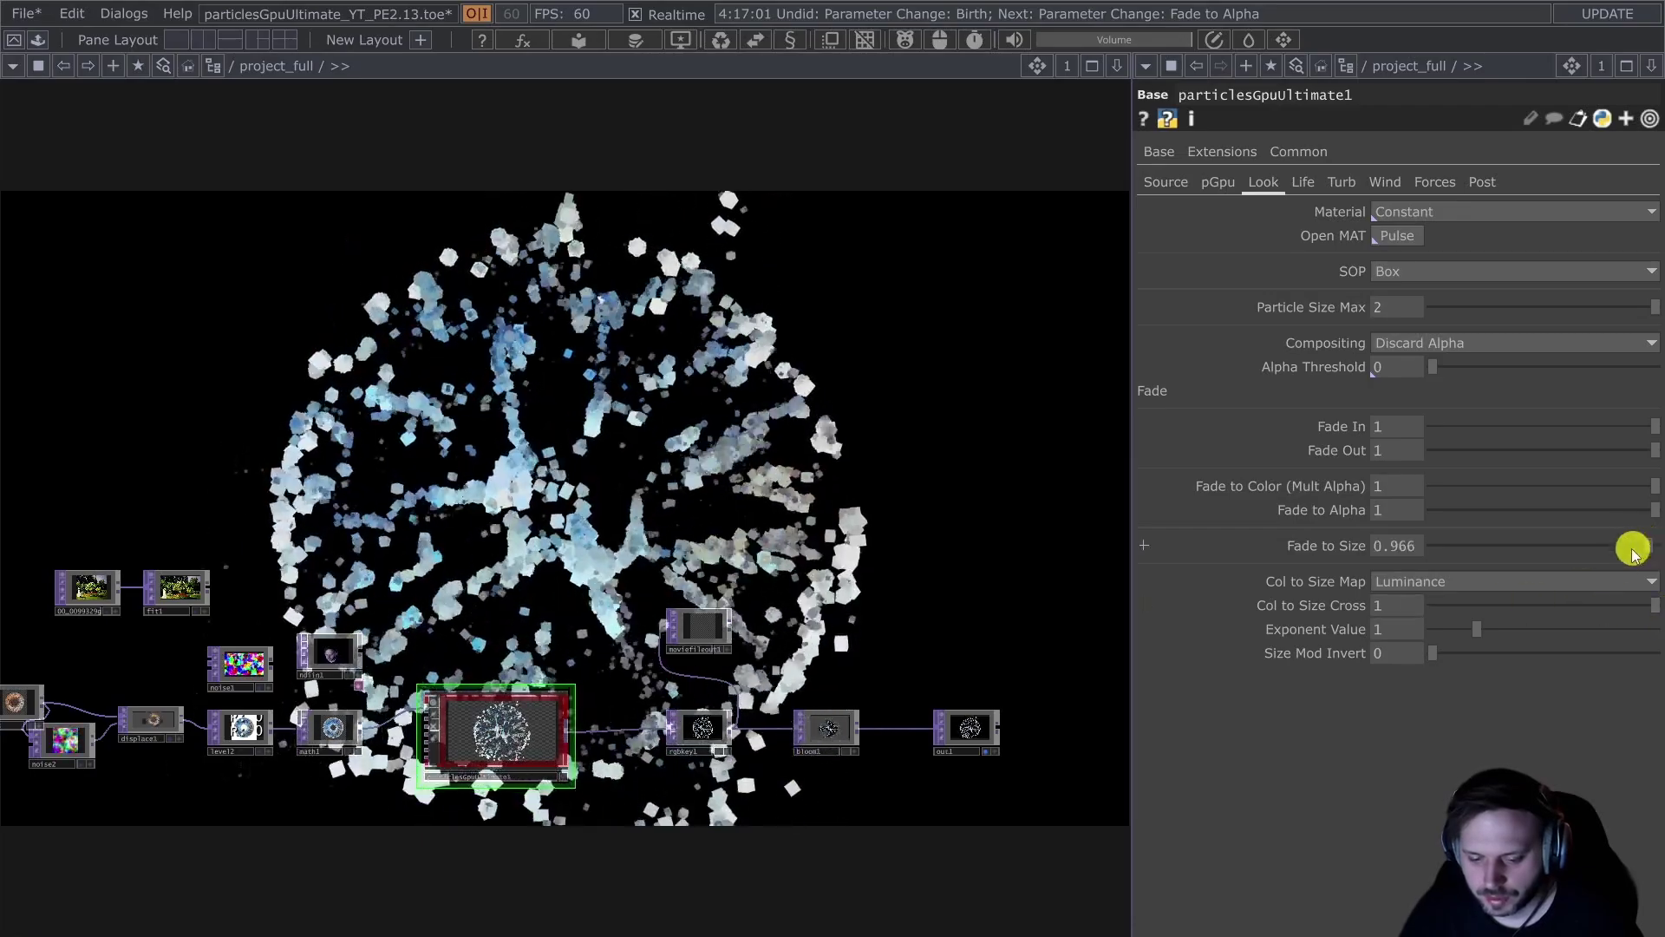
drag(1480, 553, 1308, 562)
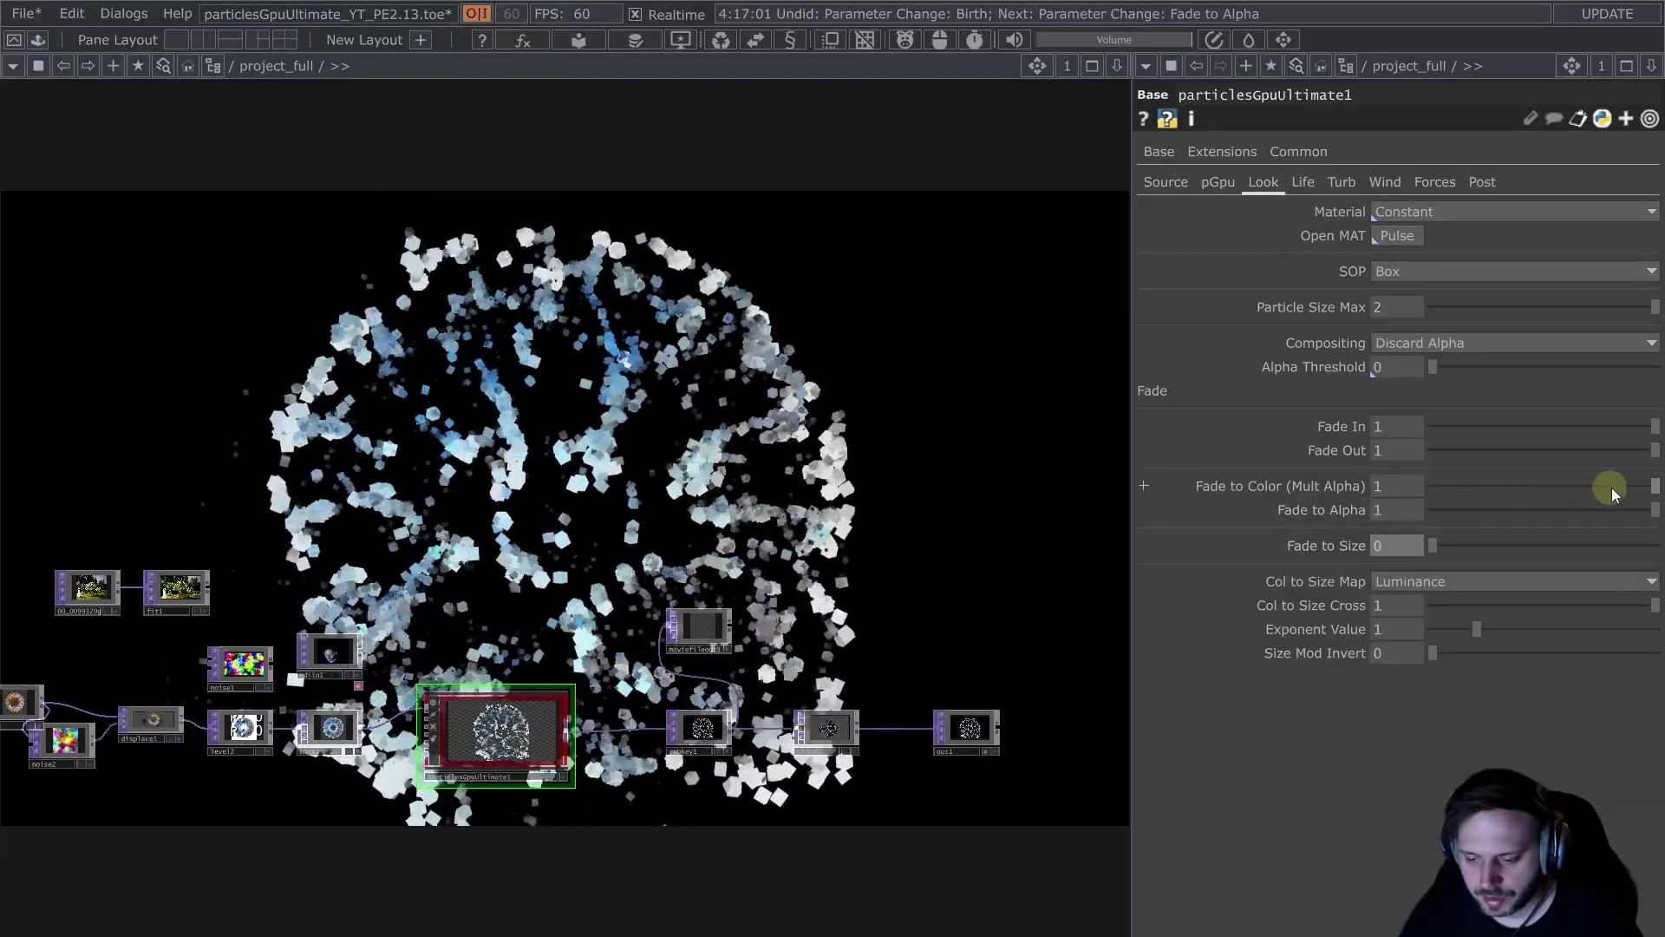
drag(1612, 487, 1357, 505)
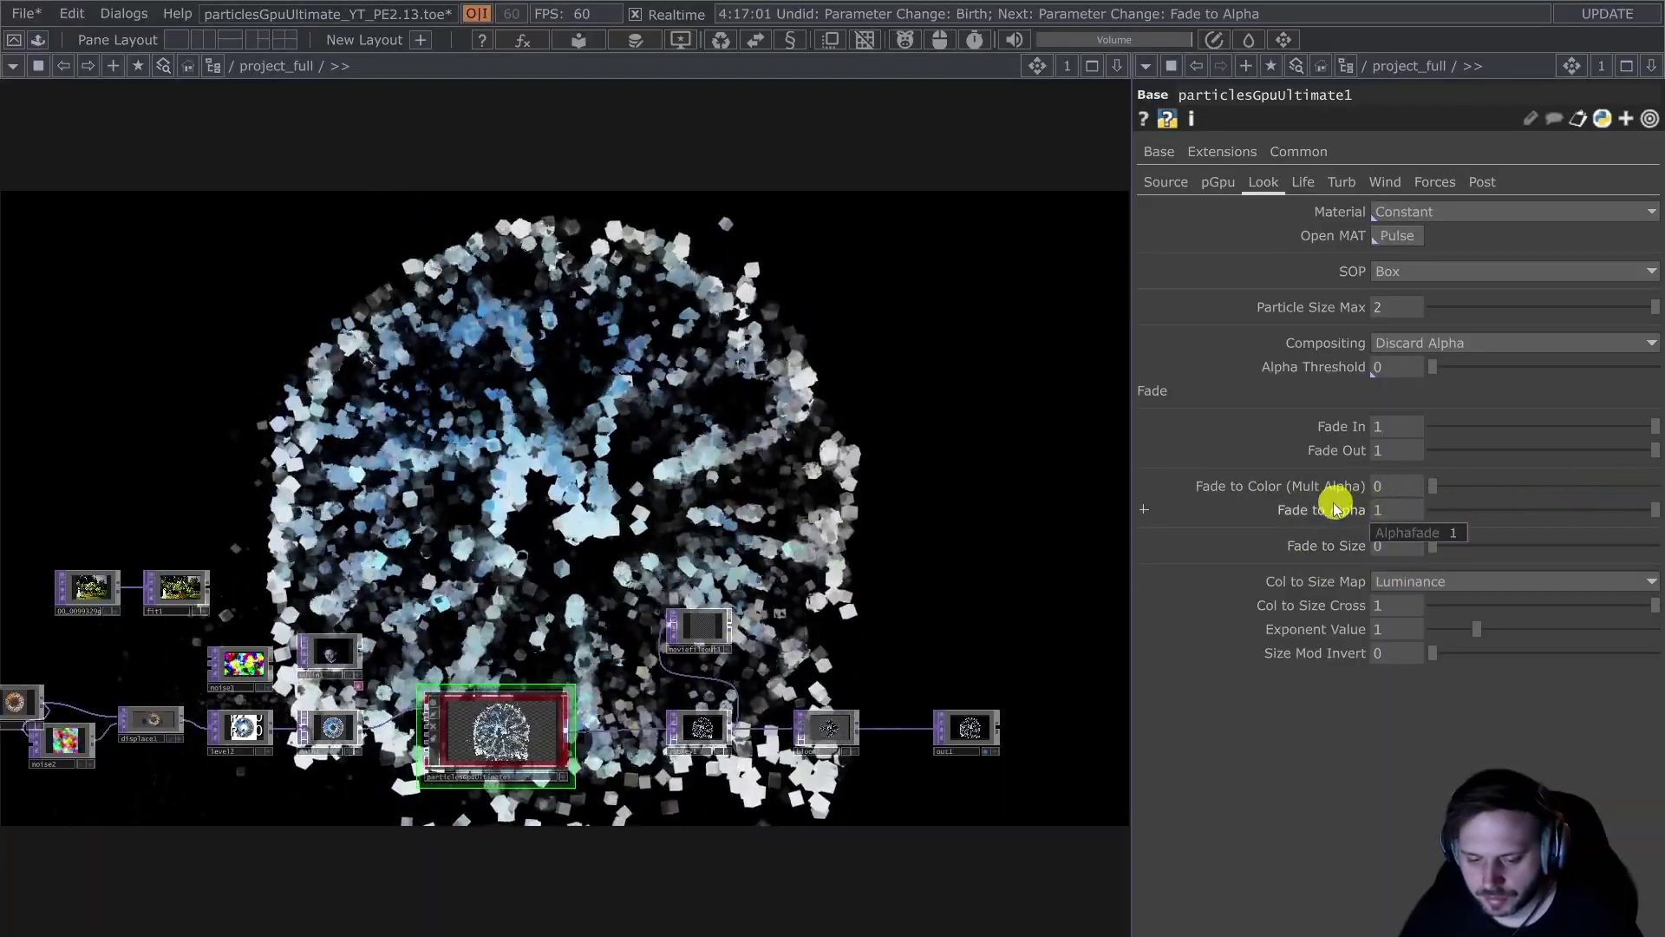
drag(1460, 630, 1570, 647)
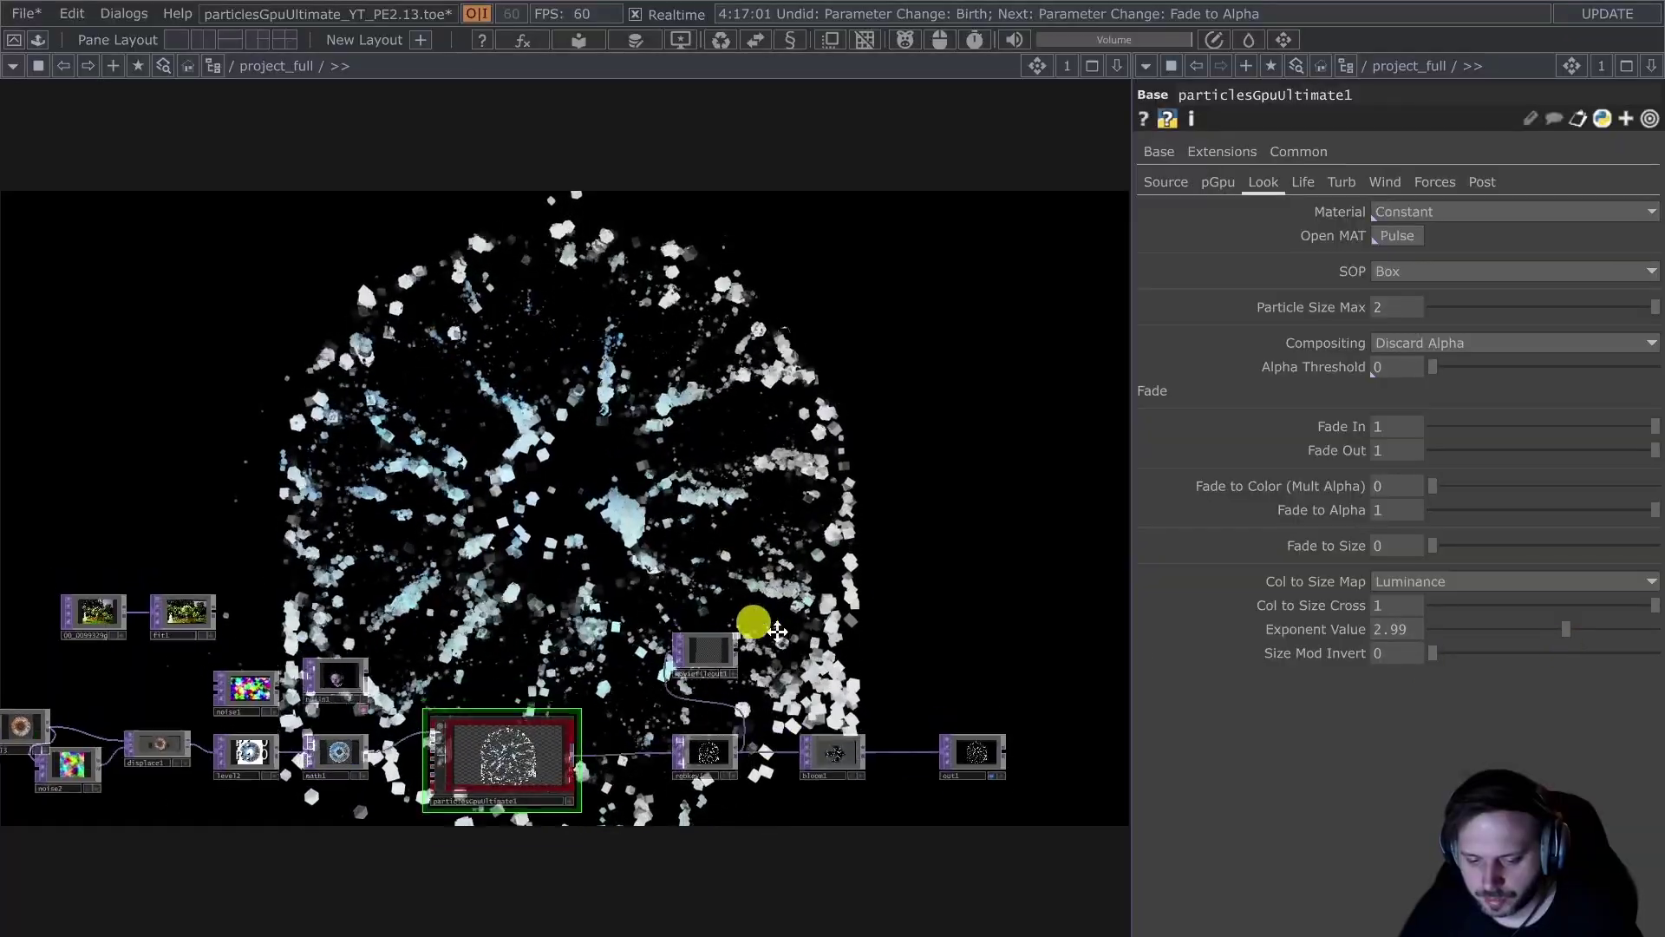
drag(756, 626, 661, 613)
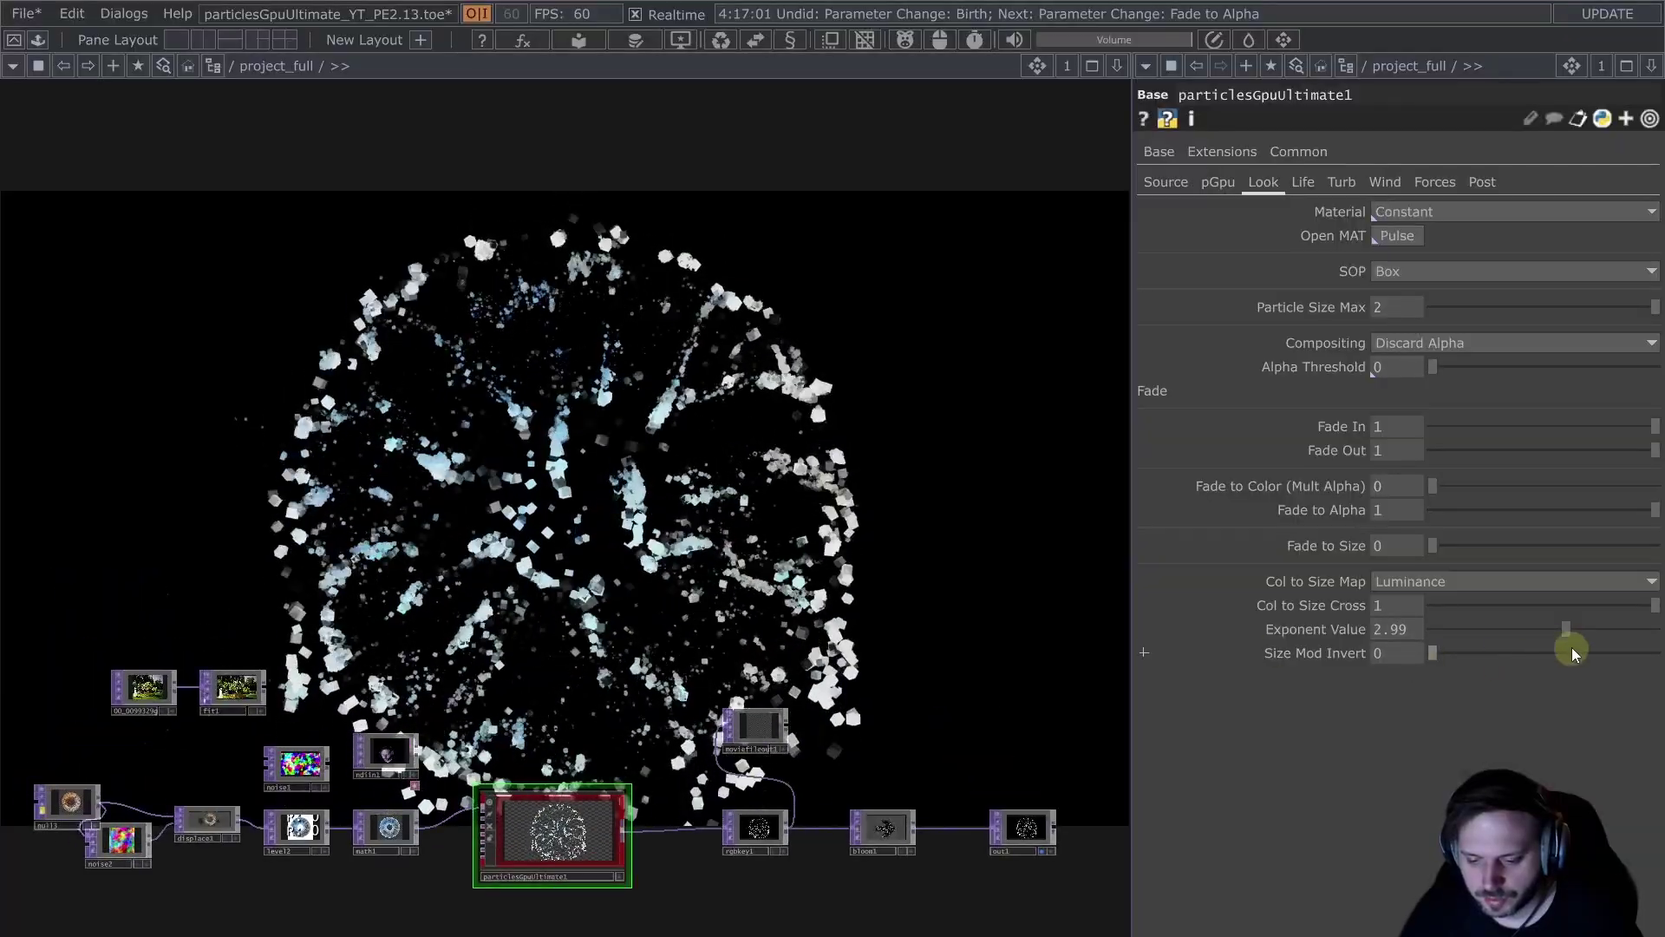
drag(1435, 487, 1657, 490)
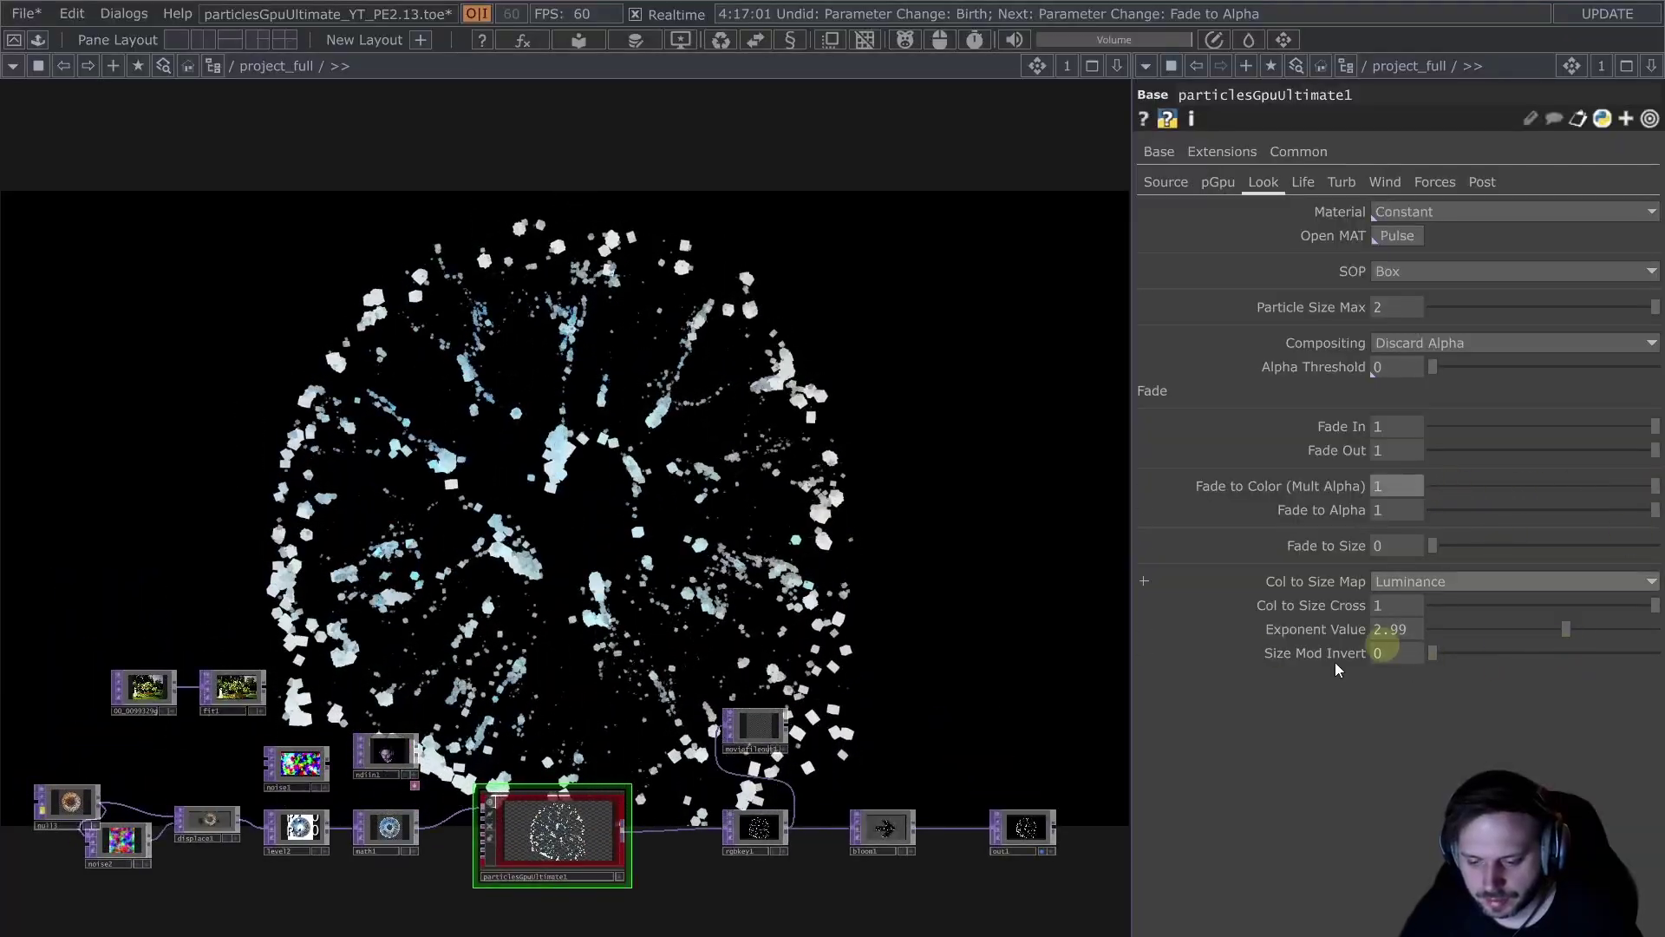
Step: Set size mod invert to about 0.69, Fade to Size to 1, and the size Exponent to 1.43
drag(1443, 674, 1537, 681)
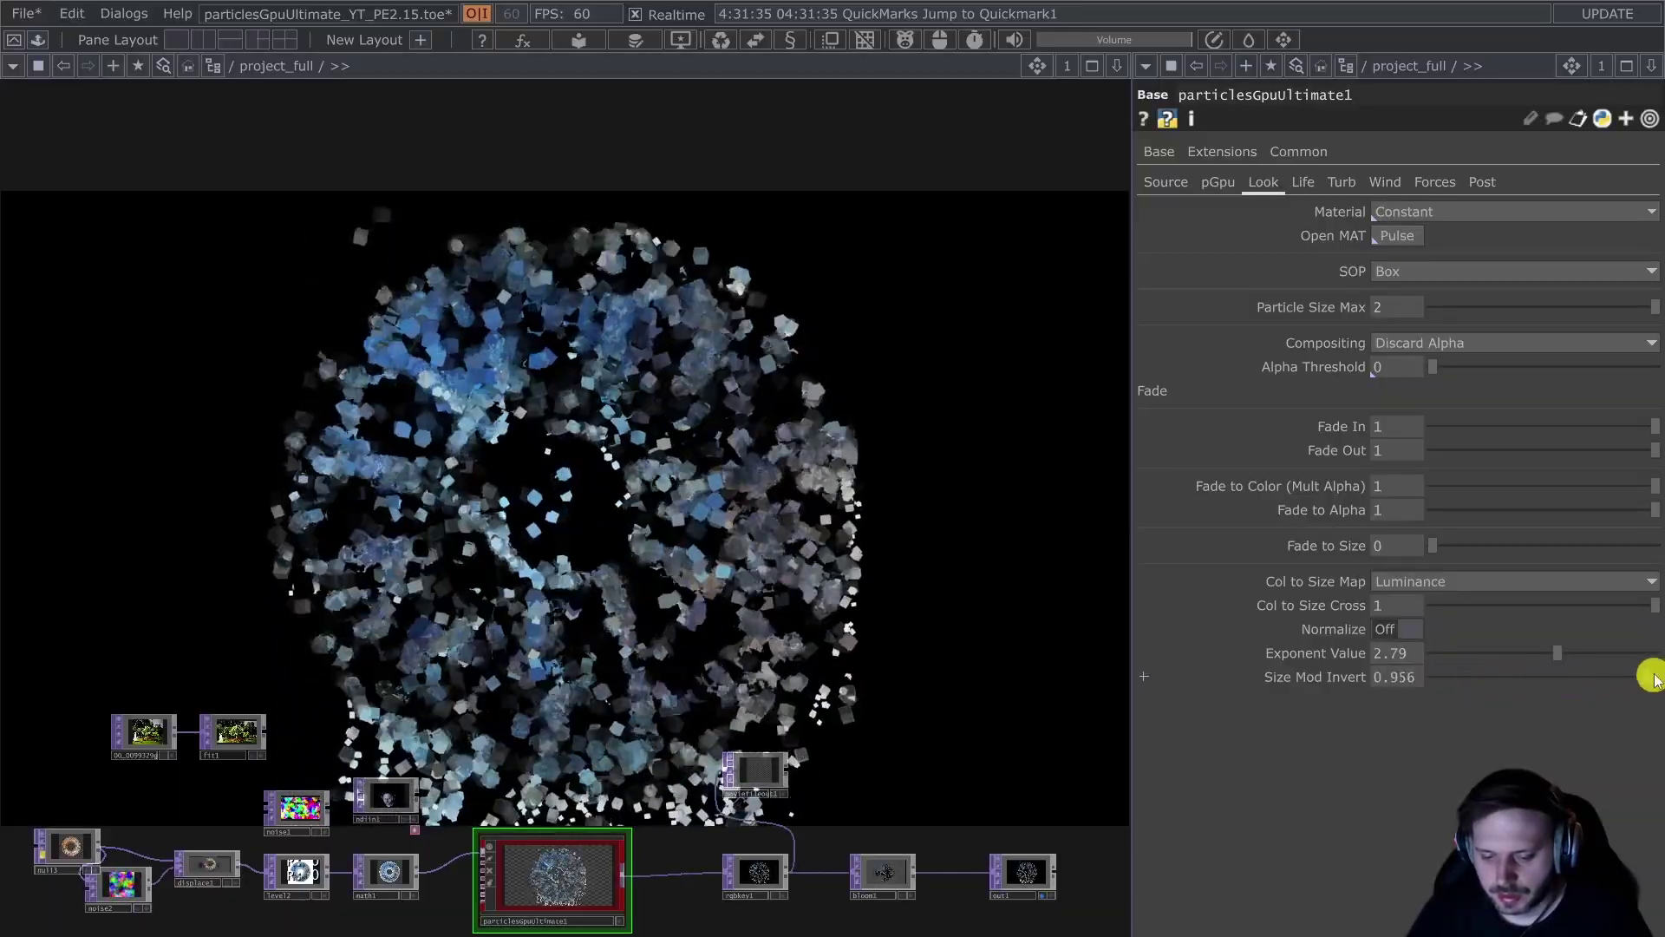
drag(1433, 676, 1591, 685)
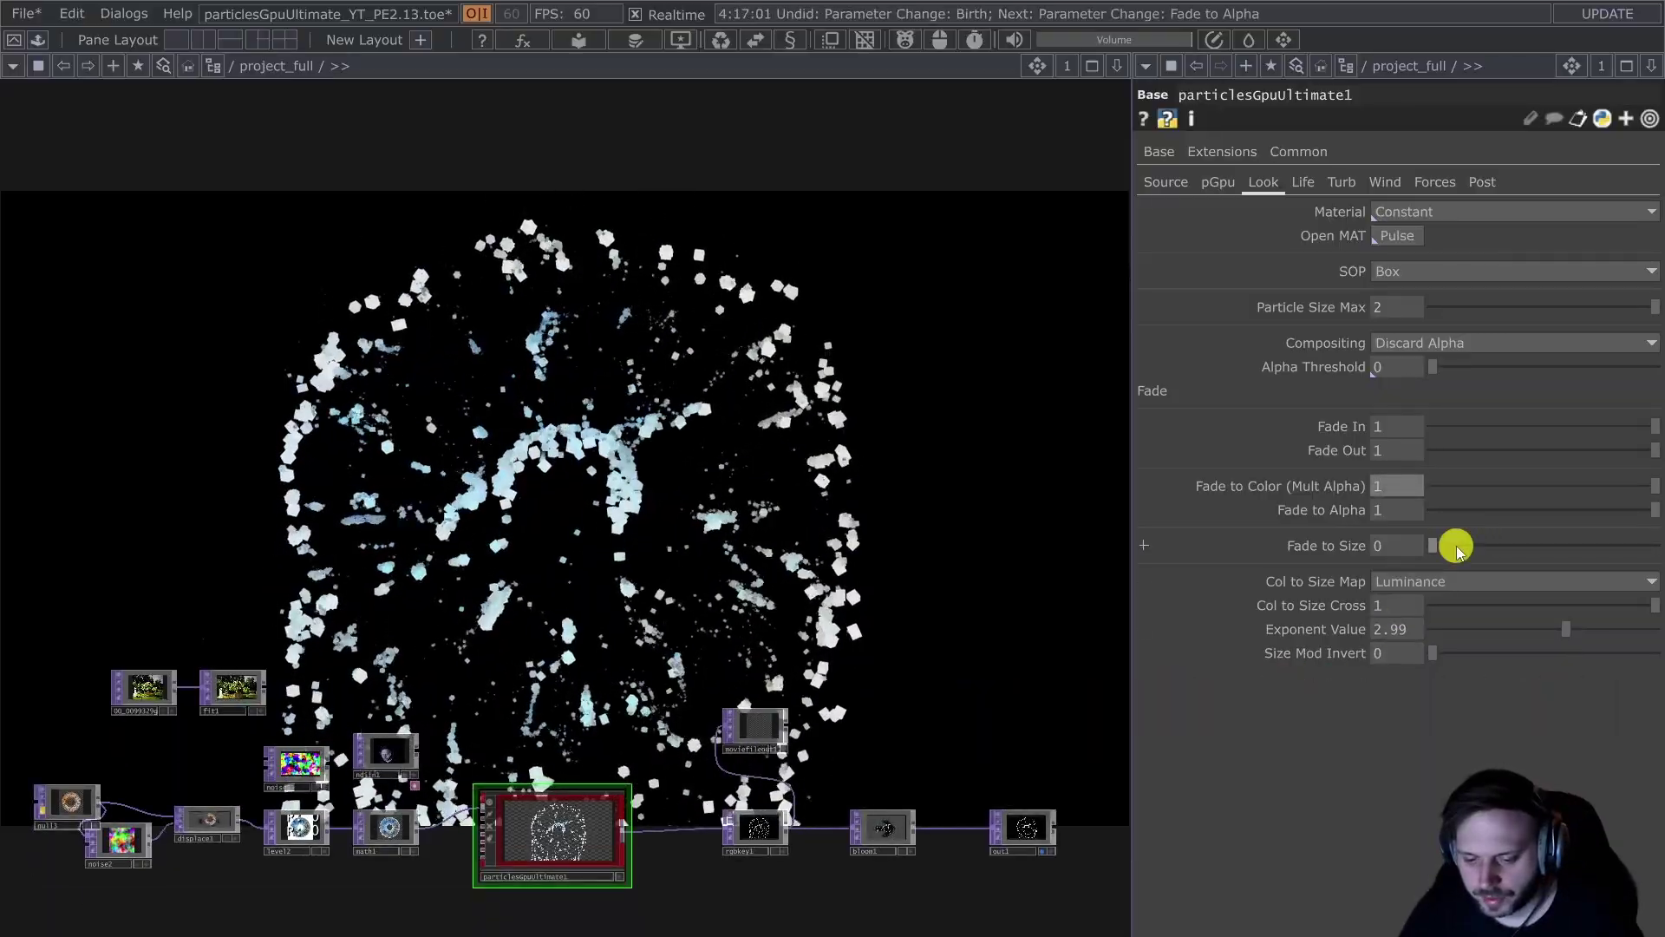
drag(1456, 545, 1656, 533)
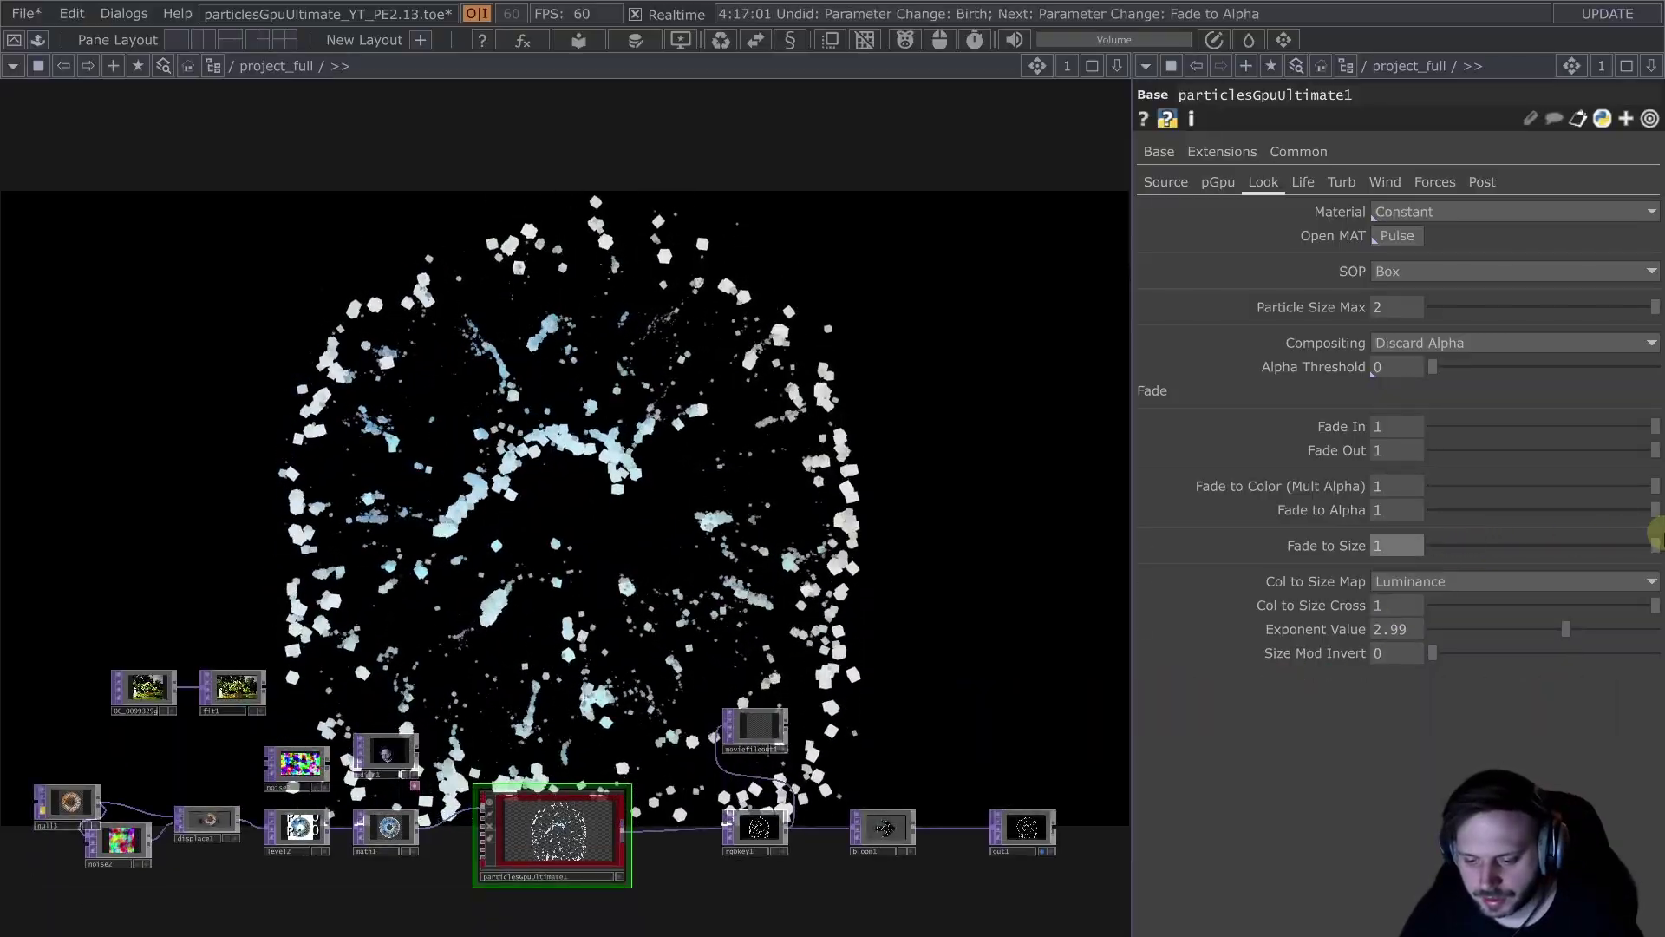
drag(1580, 632, 1479, 636)
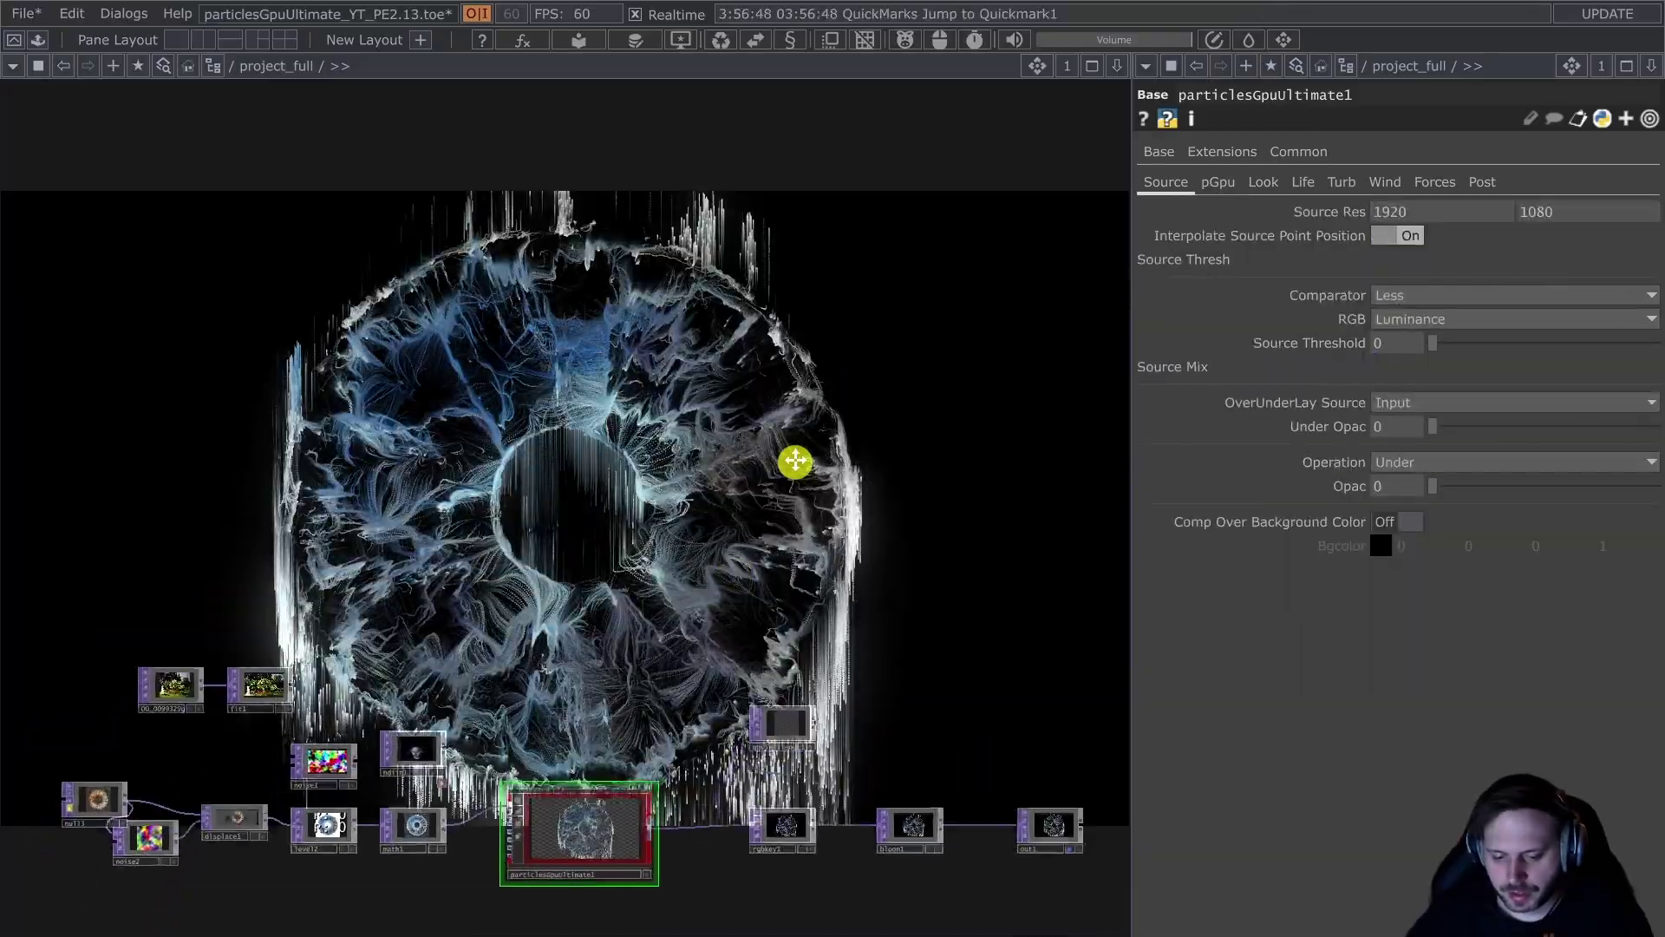
Step: Raise Source Threshold to 0.286 and test the Under Opac and Opac eye-image blends
drag(1433, 343, 1524, 345)
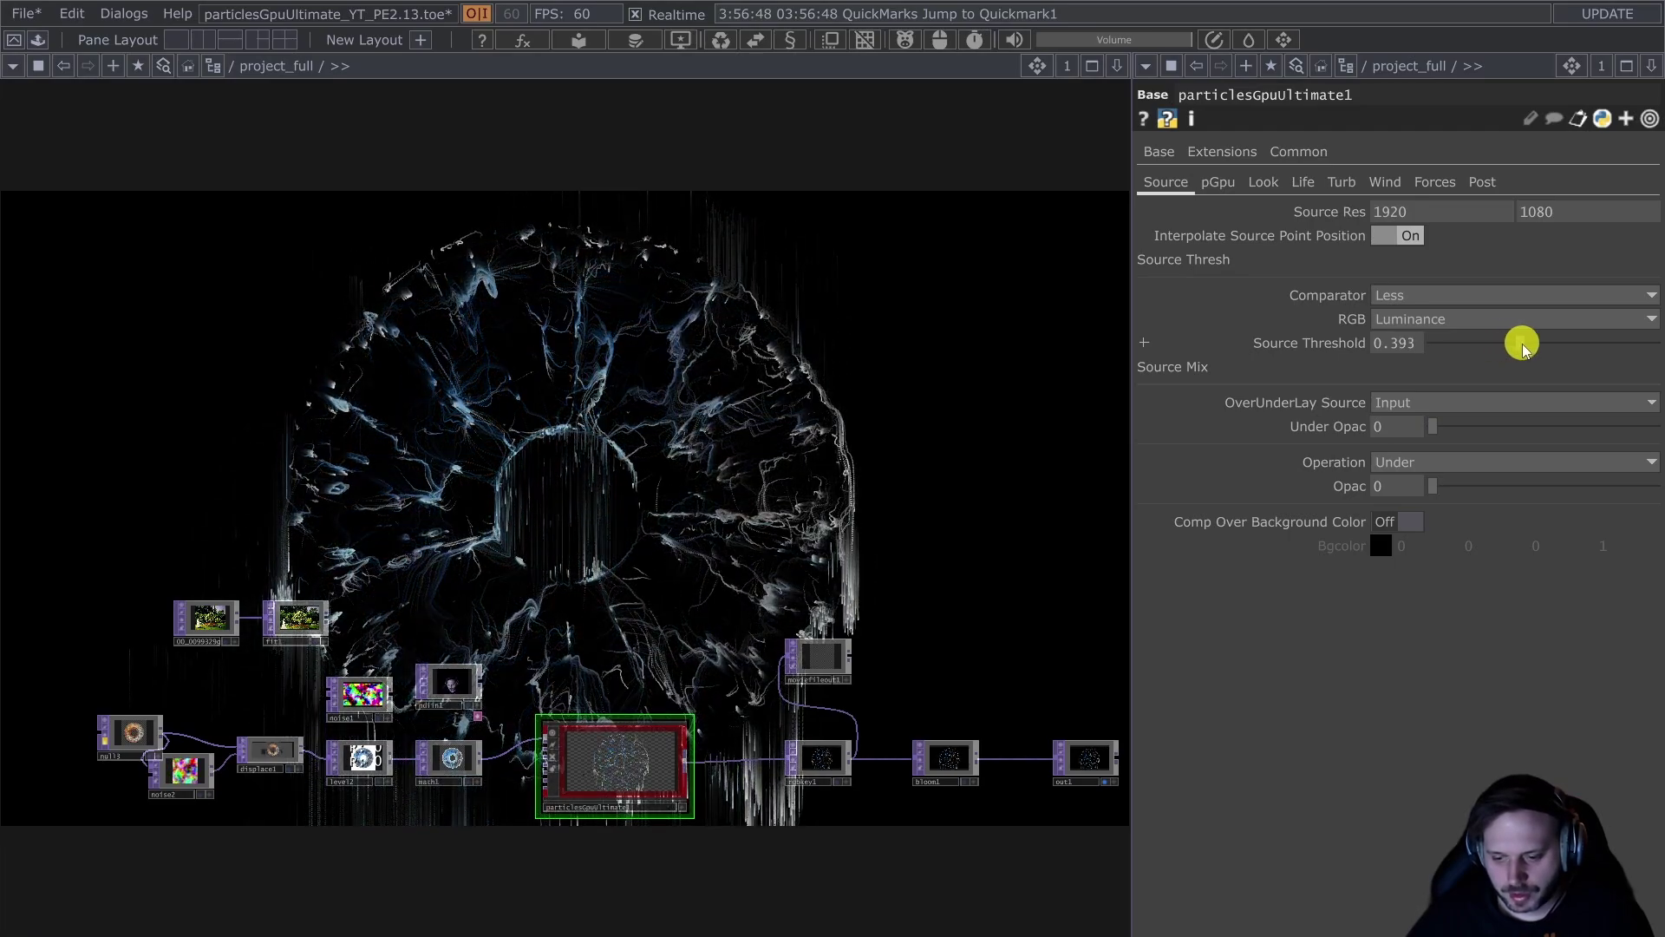
drag(1453, 428, 1414, 430)
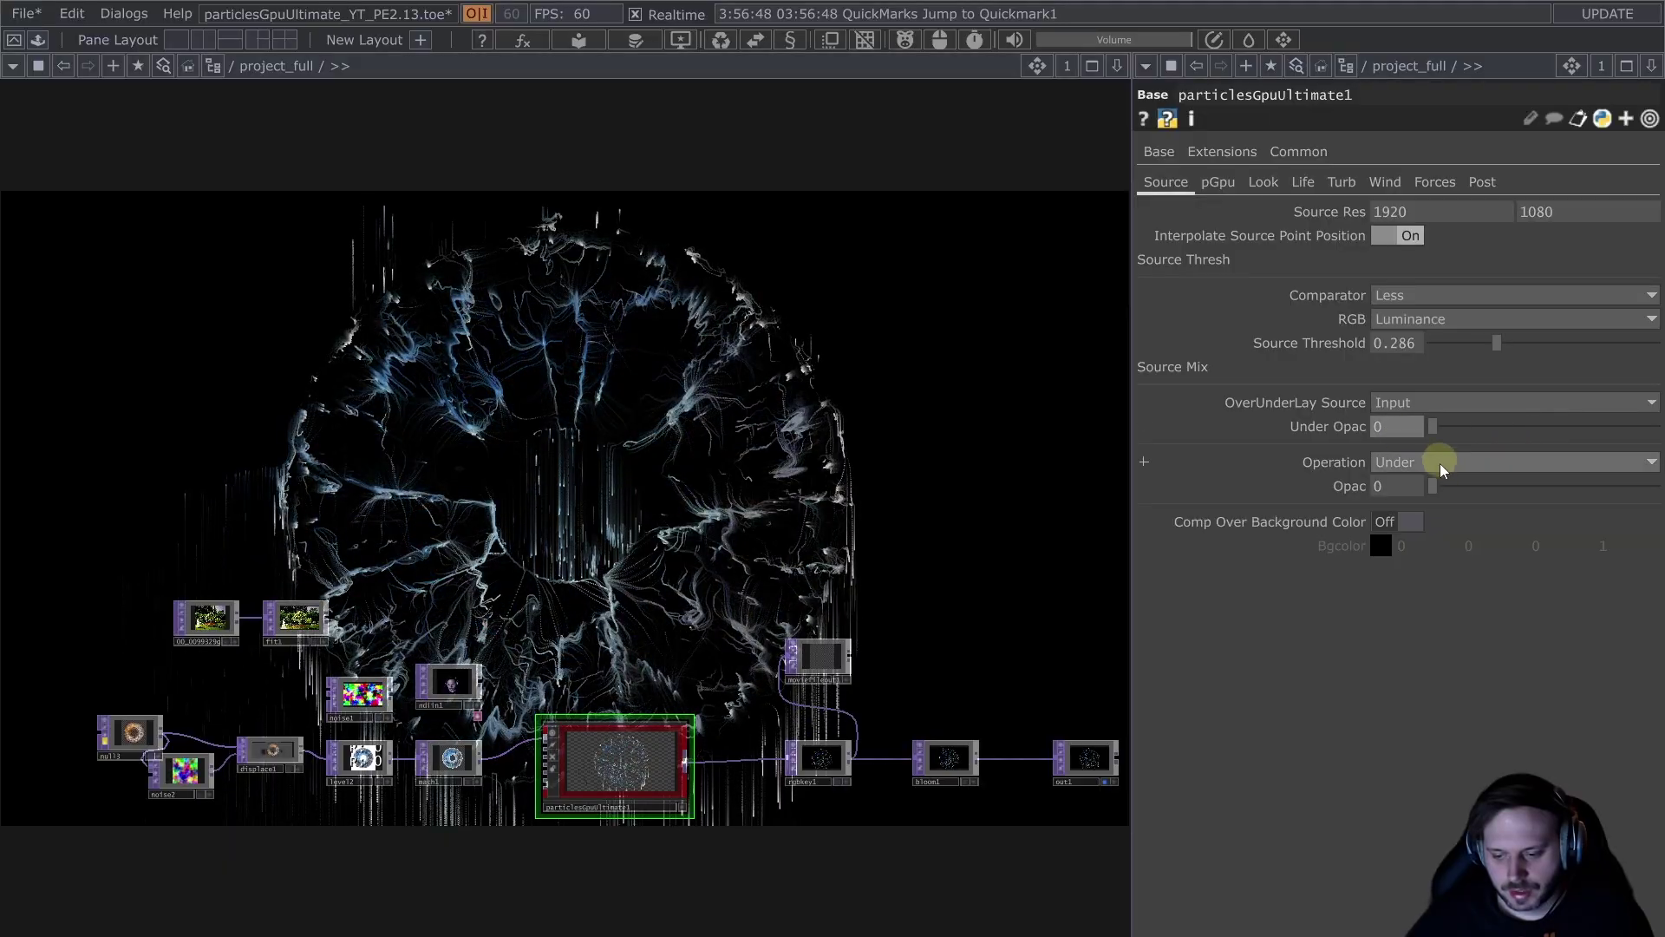
drag(1454, 496, 1395, 484)
drag(1461, 428, 1422, 433)
Step: Set Operation to Over, try a red background colour, then turn background compositing off
click(1472, 469)
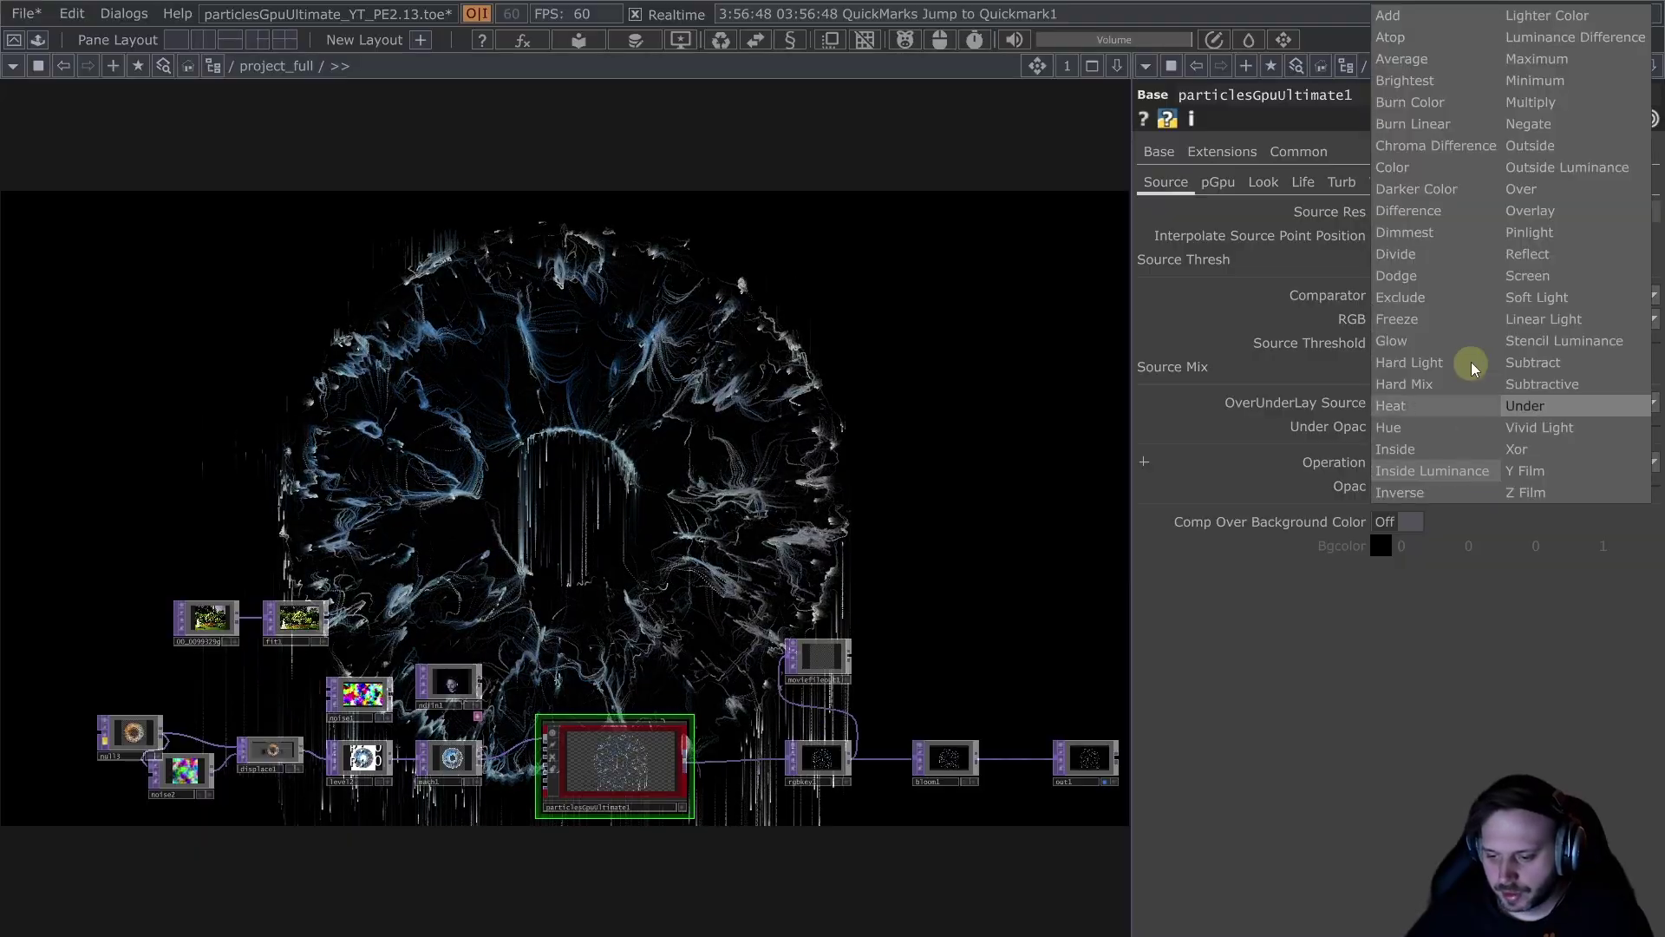
click(1427, 216)
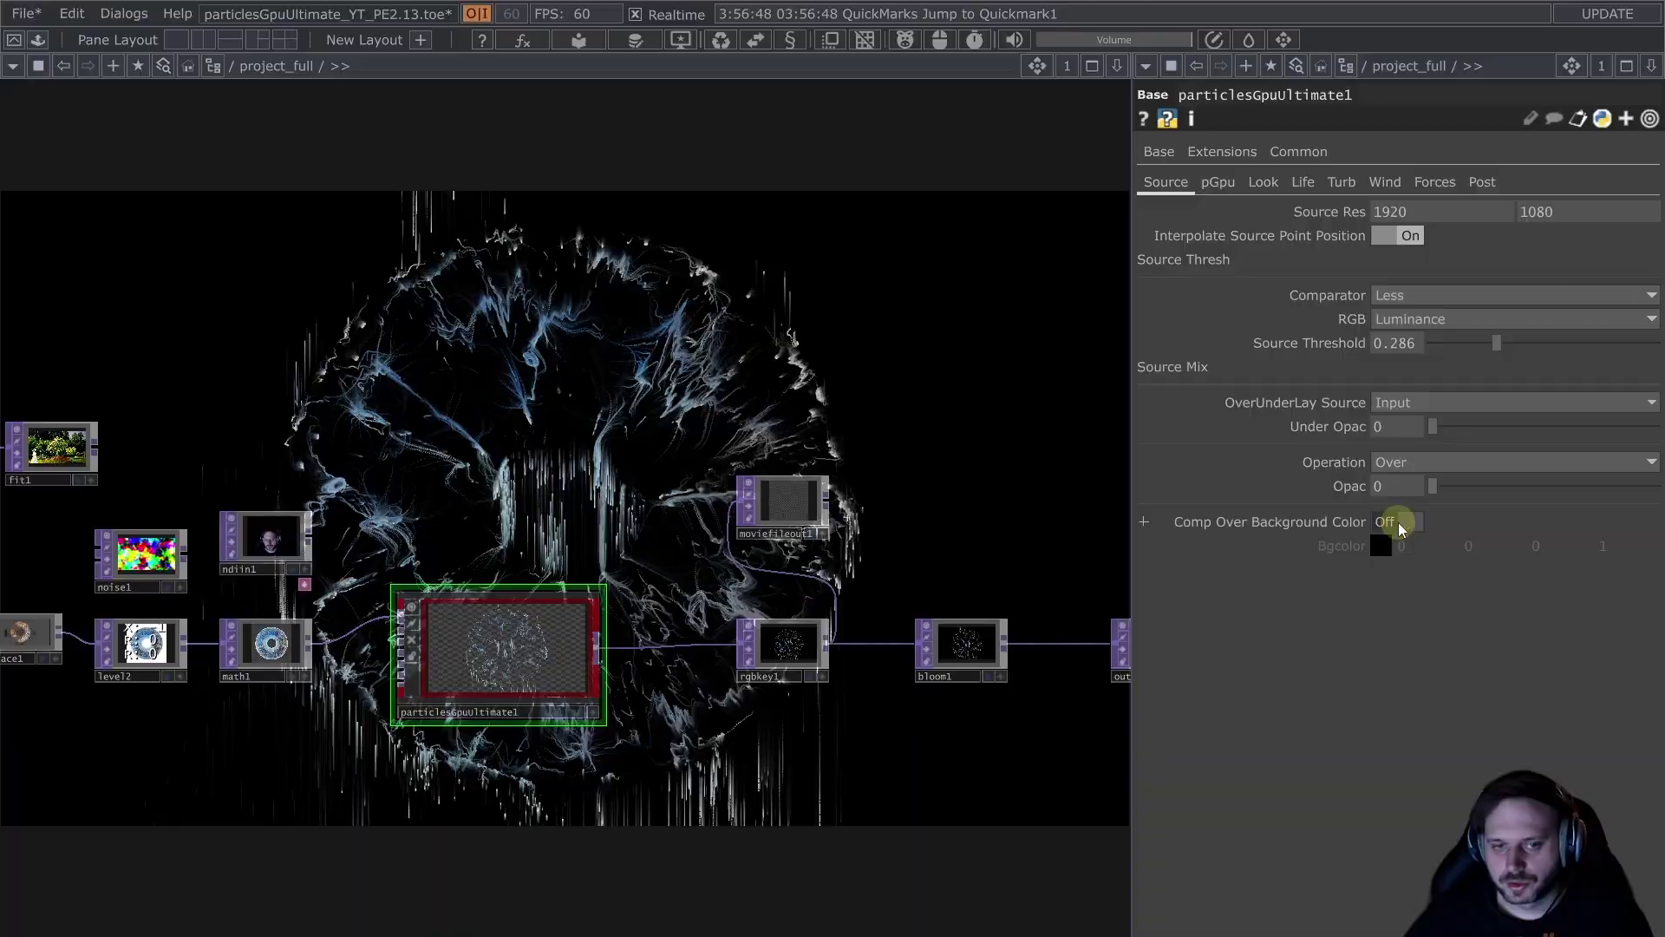
click(1399, 523)
middle_drag(1432, 547, 1658, 546)
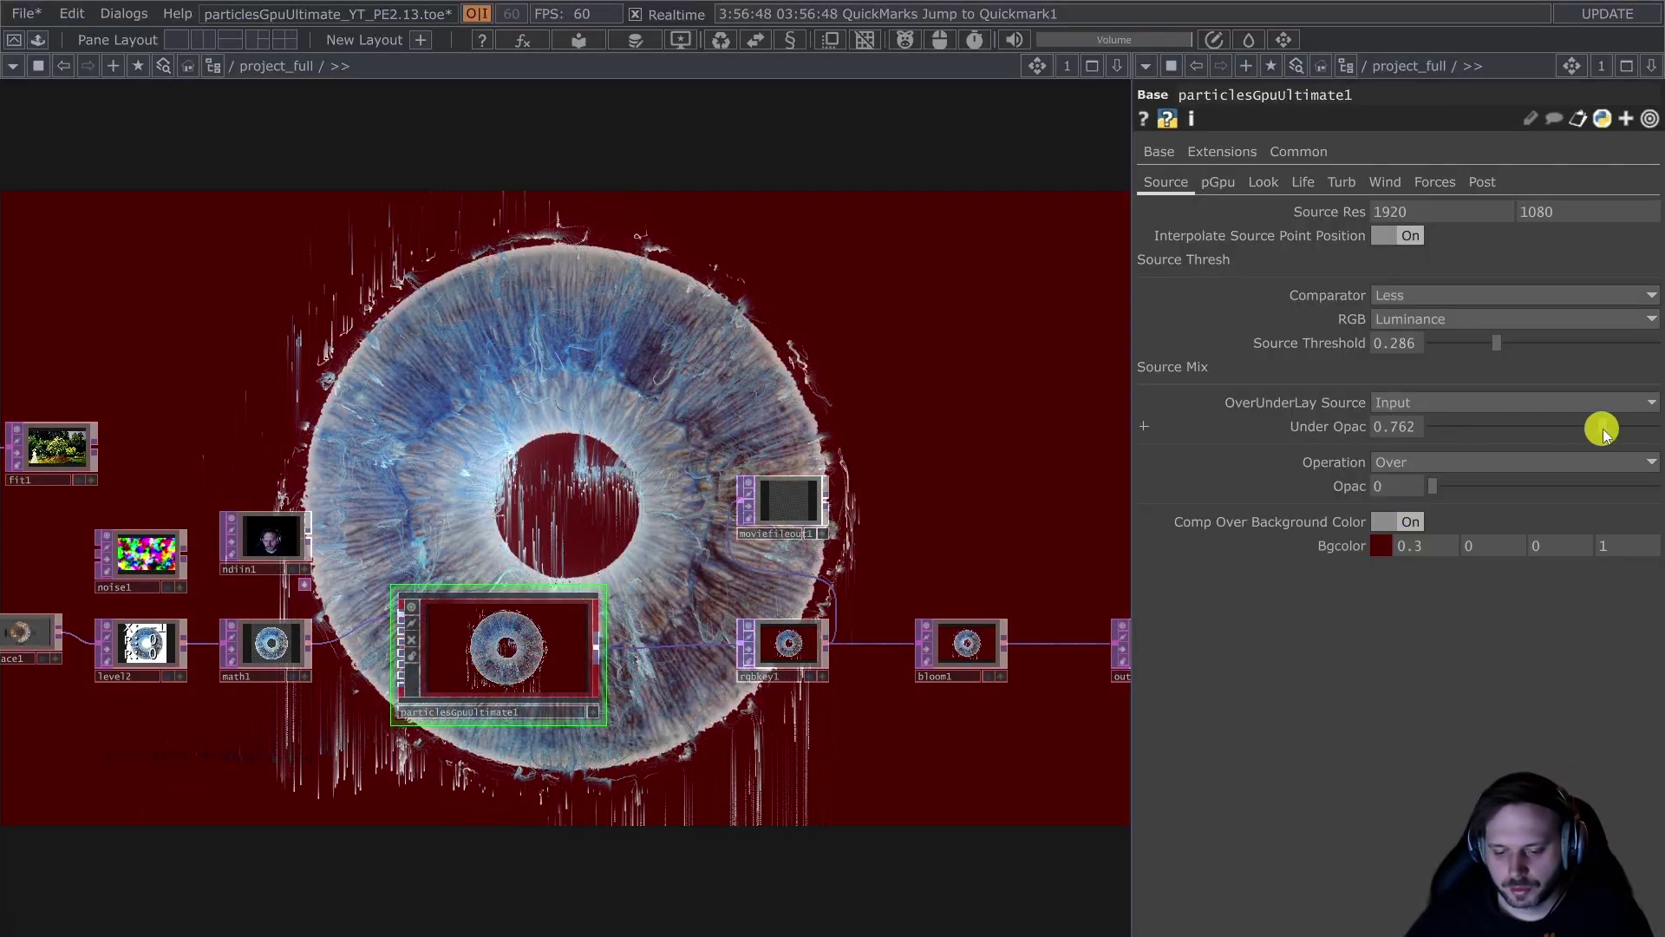
drag(1603, 429, 1485, 428)
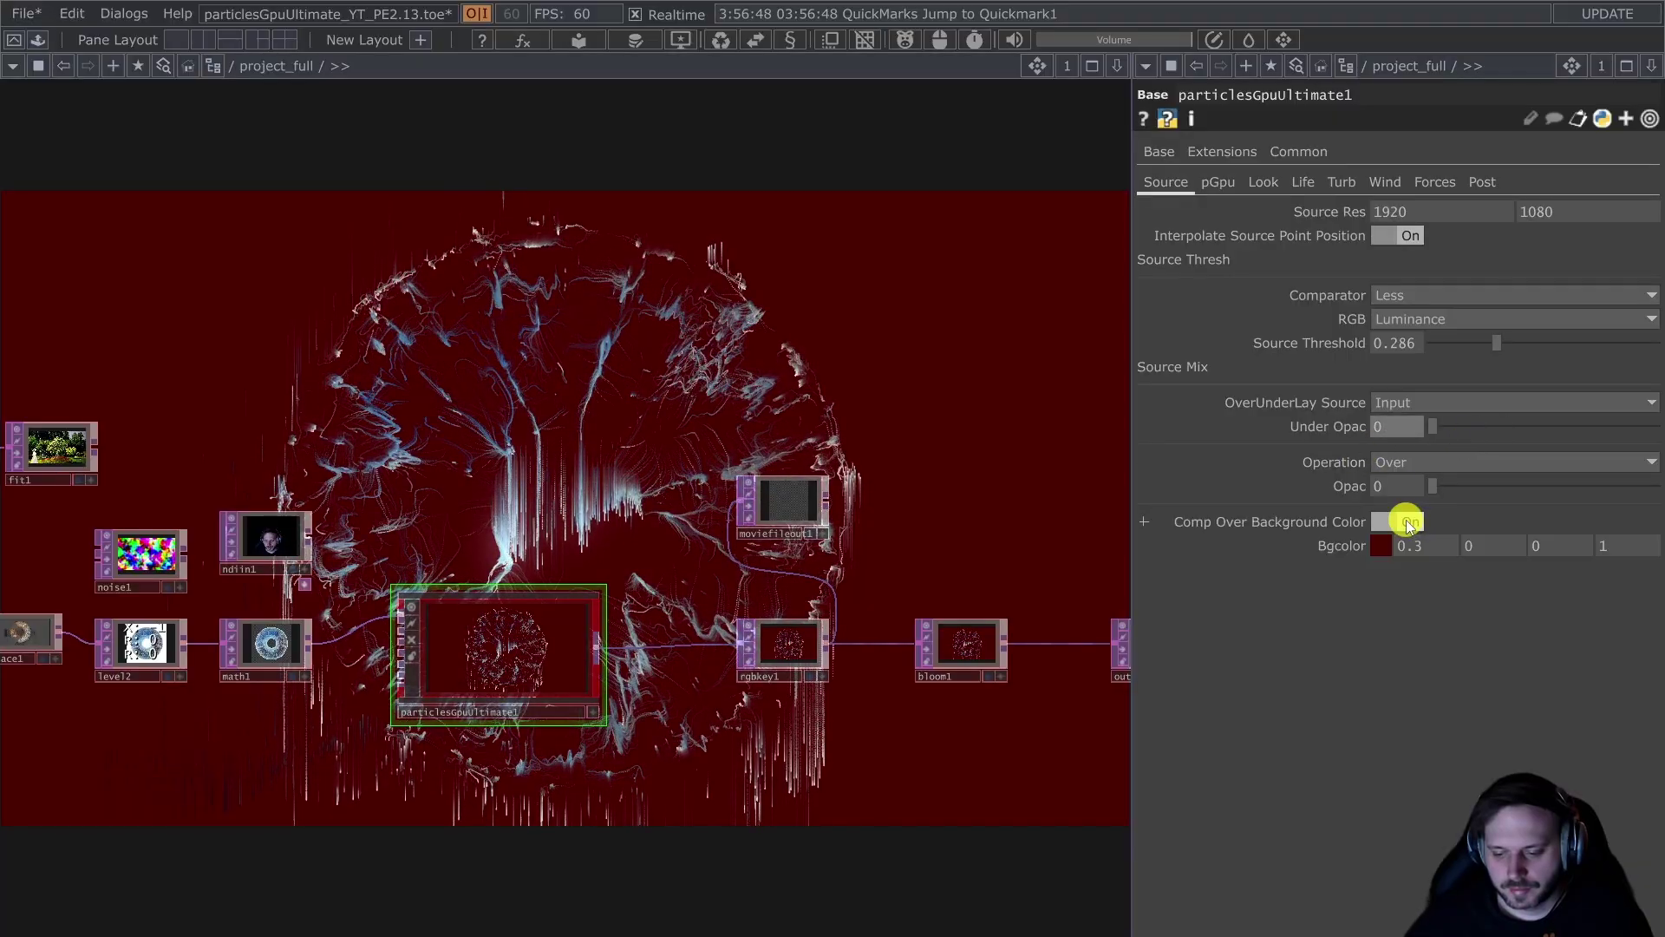
click(1407, 520)
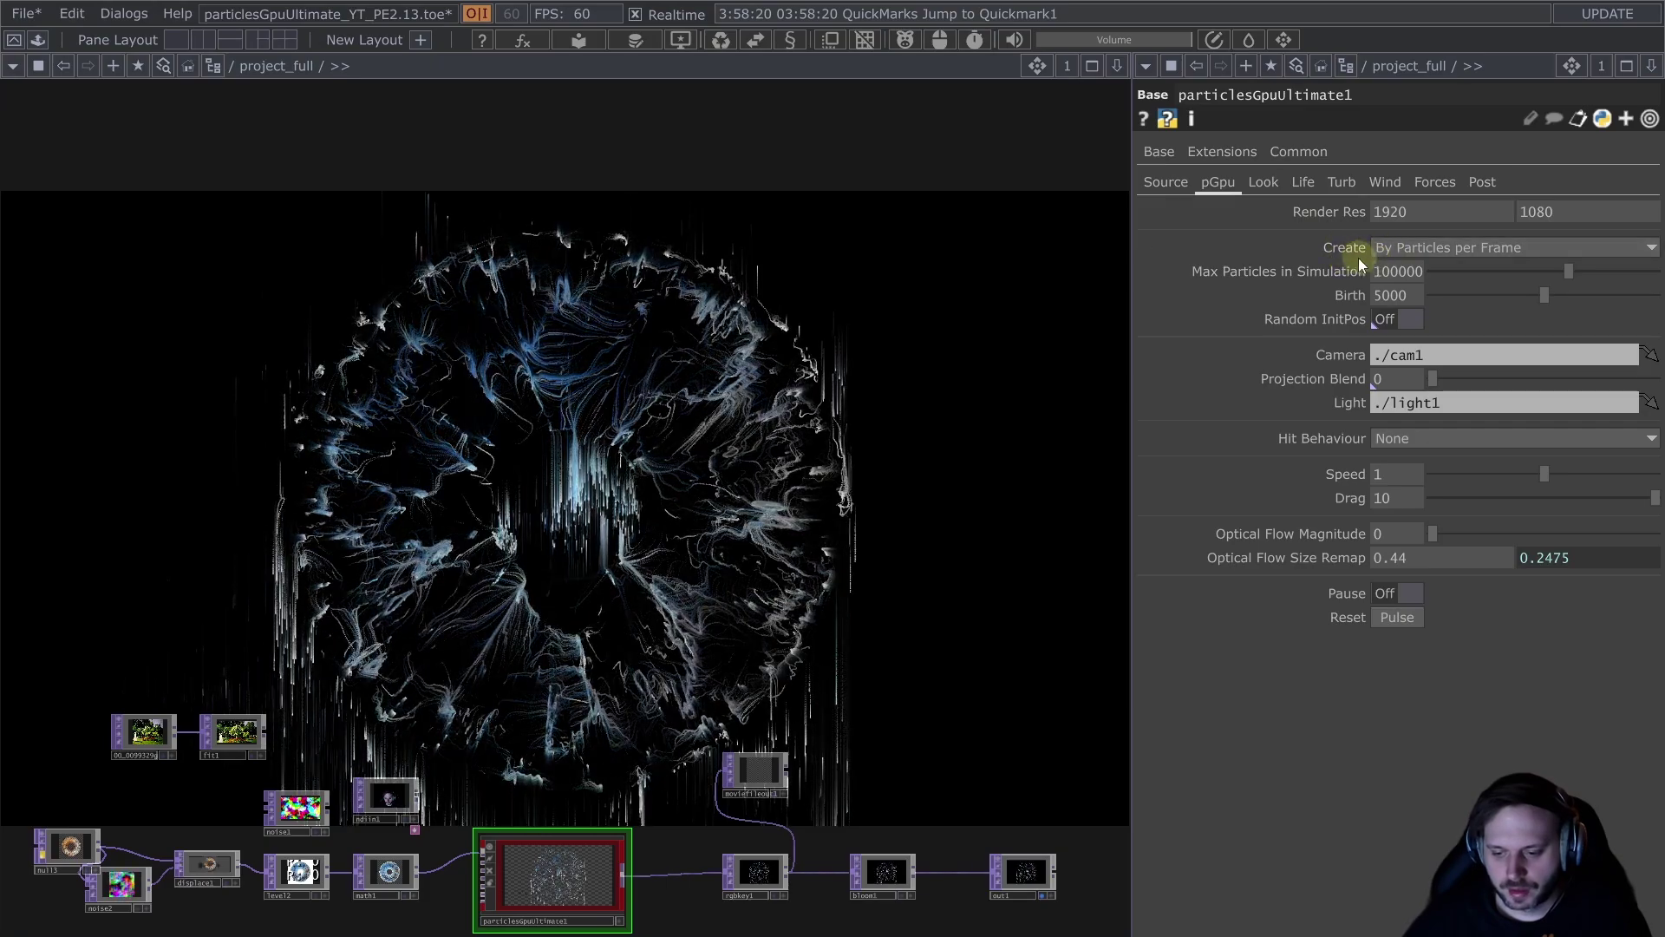
click(1409, 252)
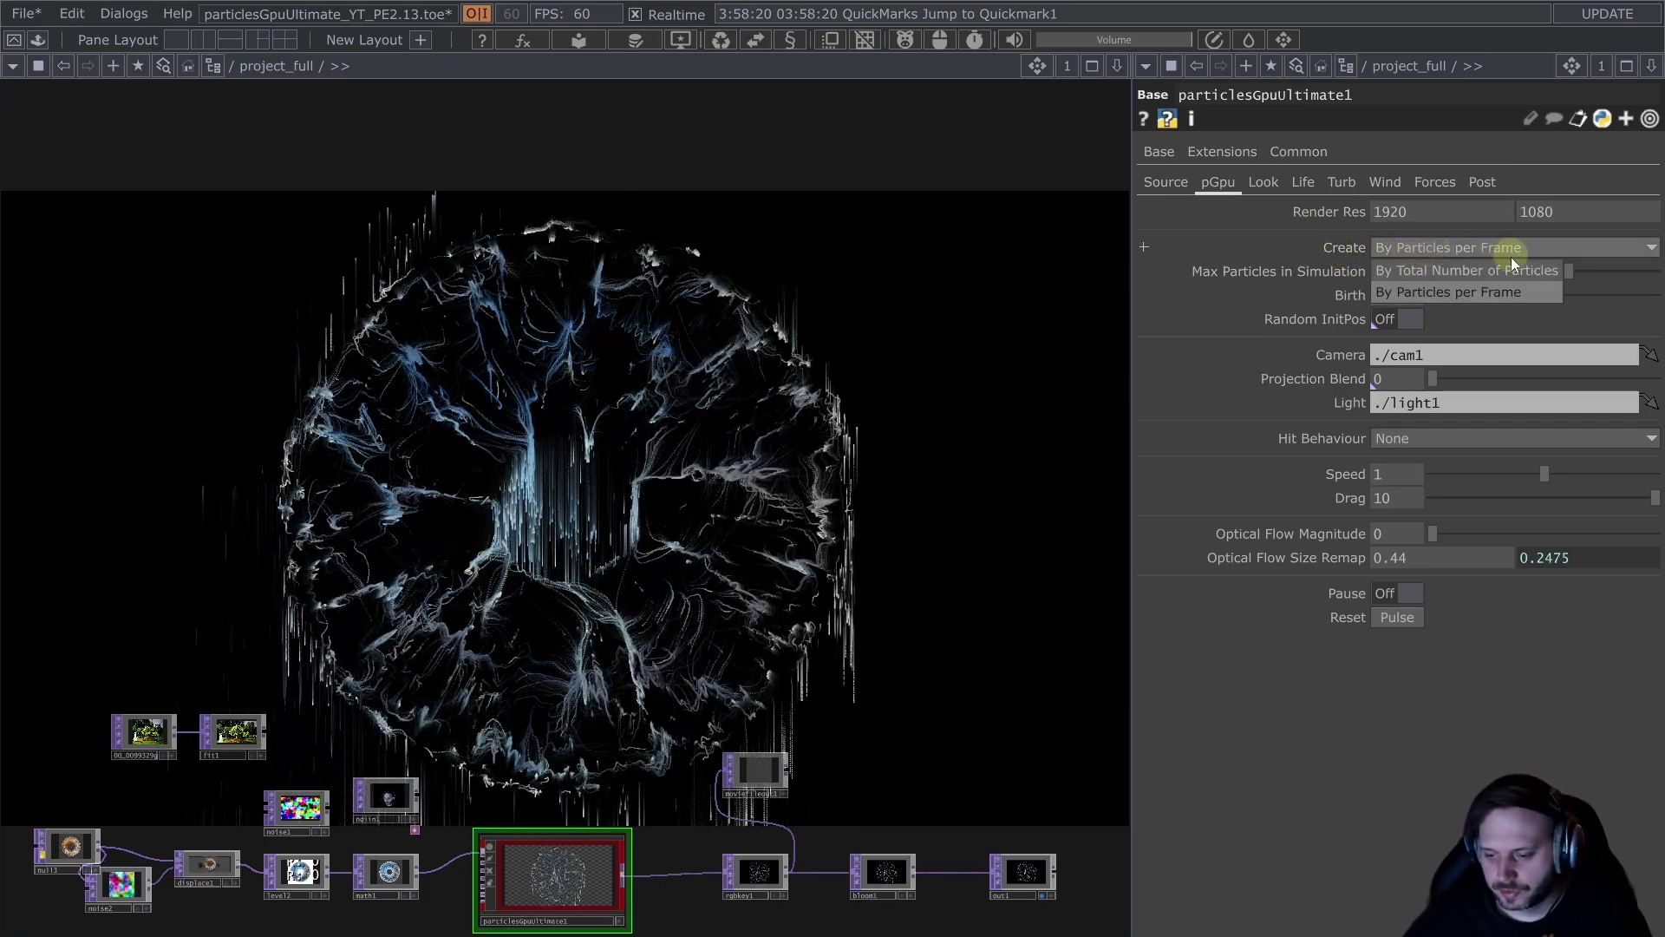
click(1542, 245)
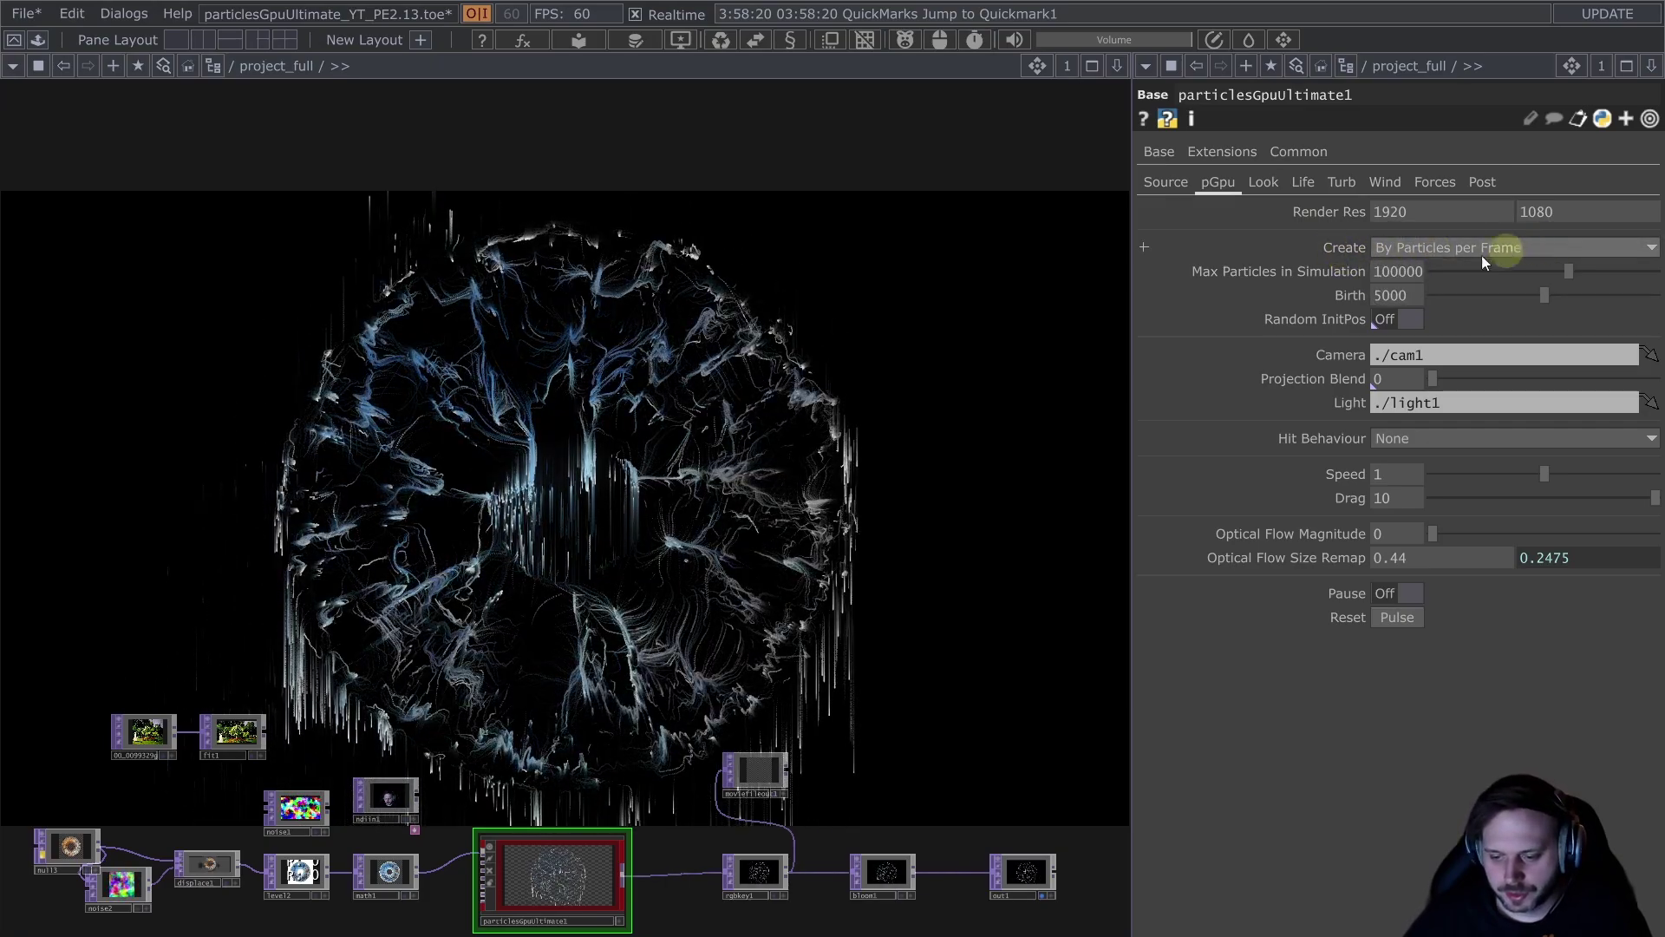
click(1417, 319)
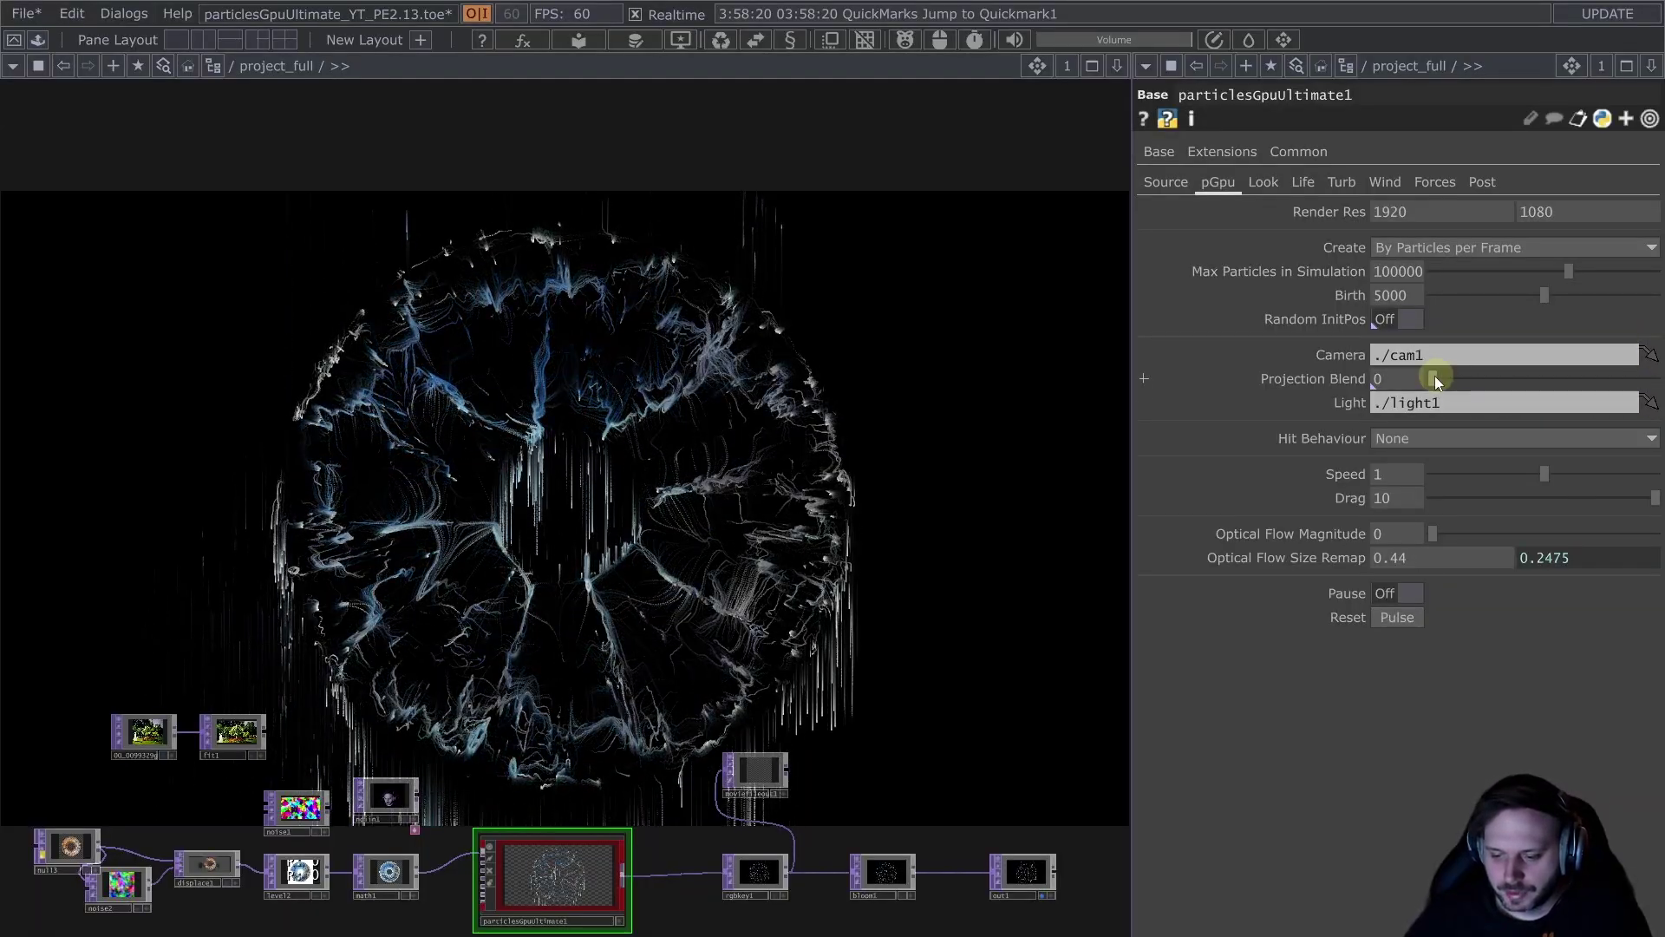
drag(1435, 378, 1620, 368)
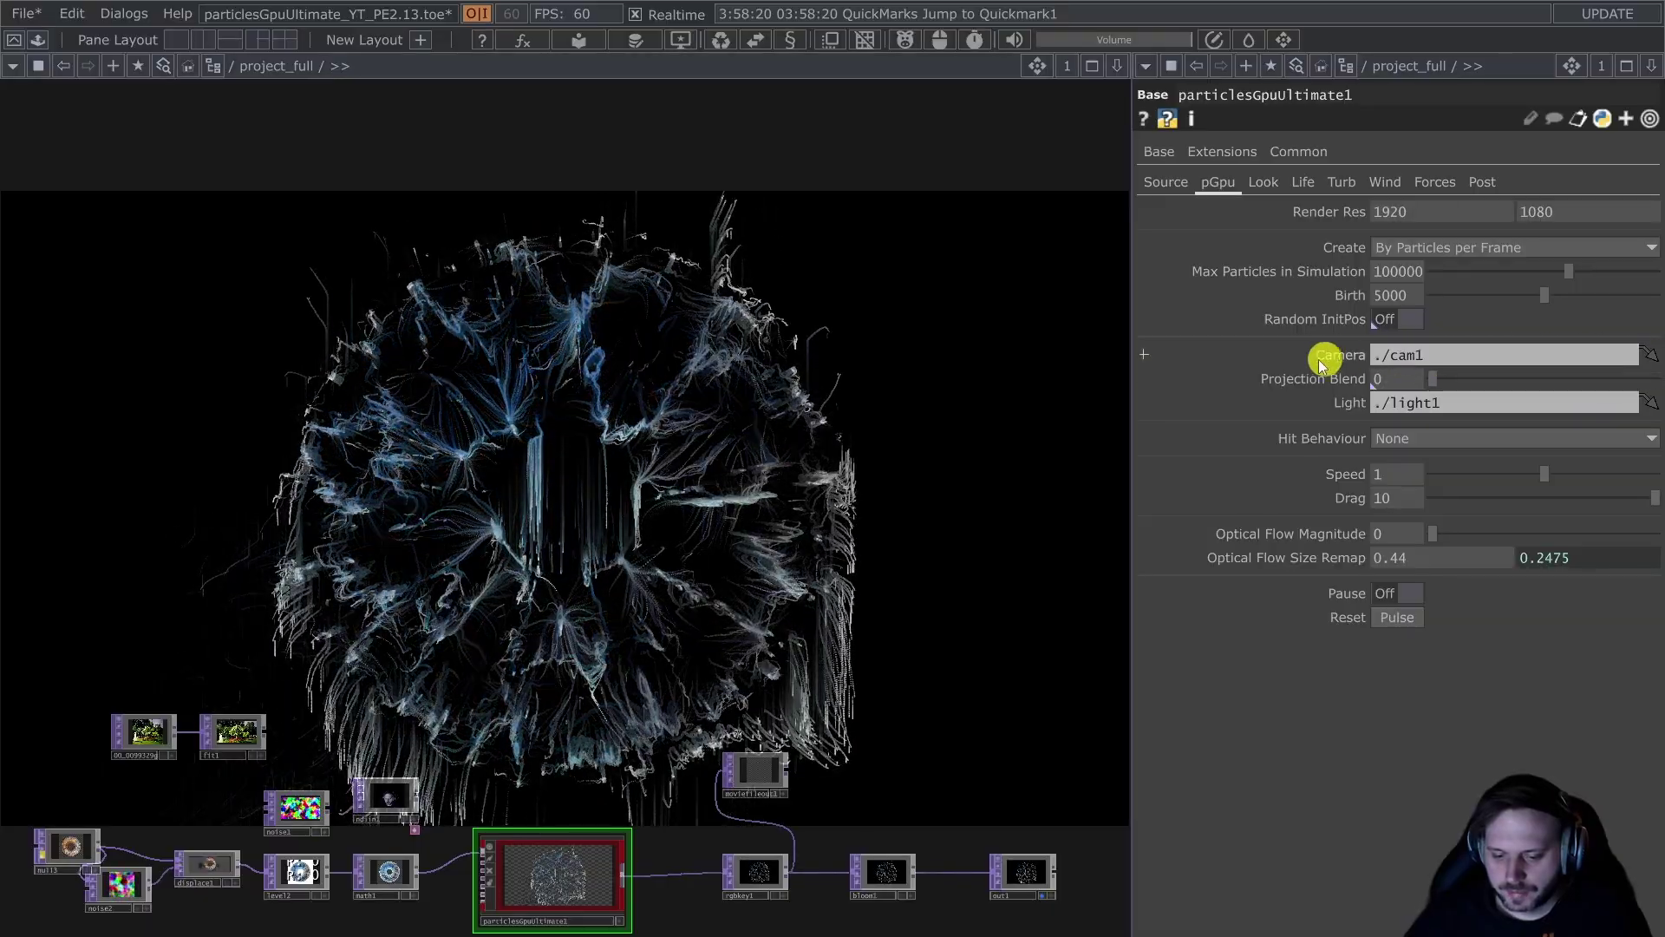
drag(1564, 359, 1353, 369)
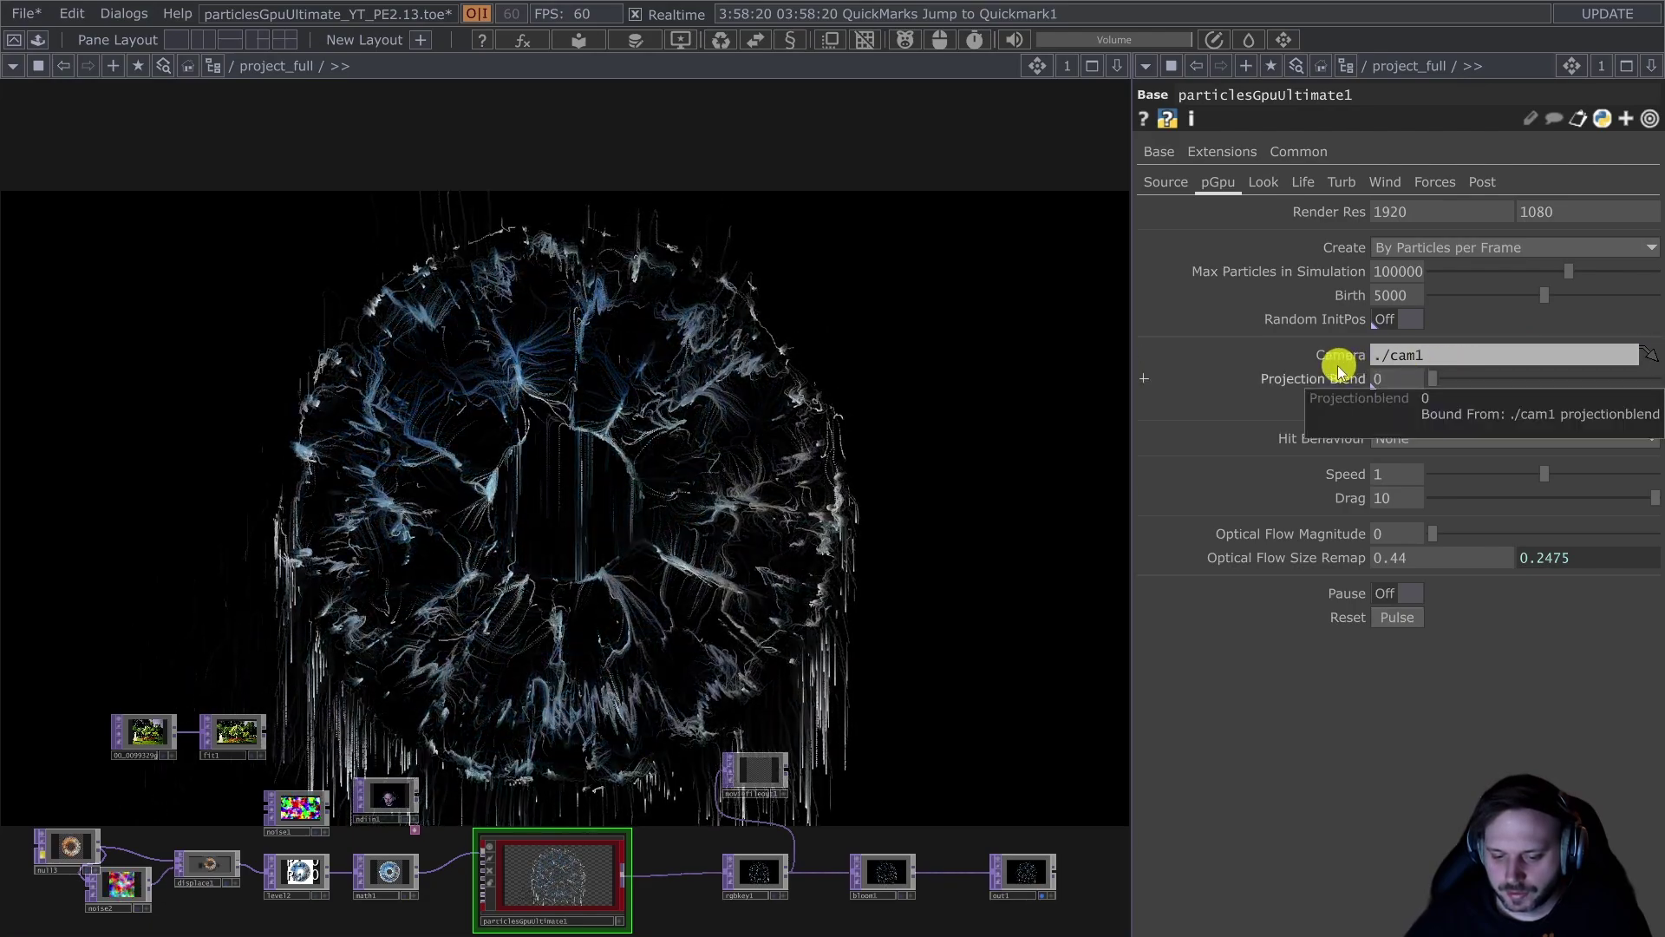
key(ctrl+z)
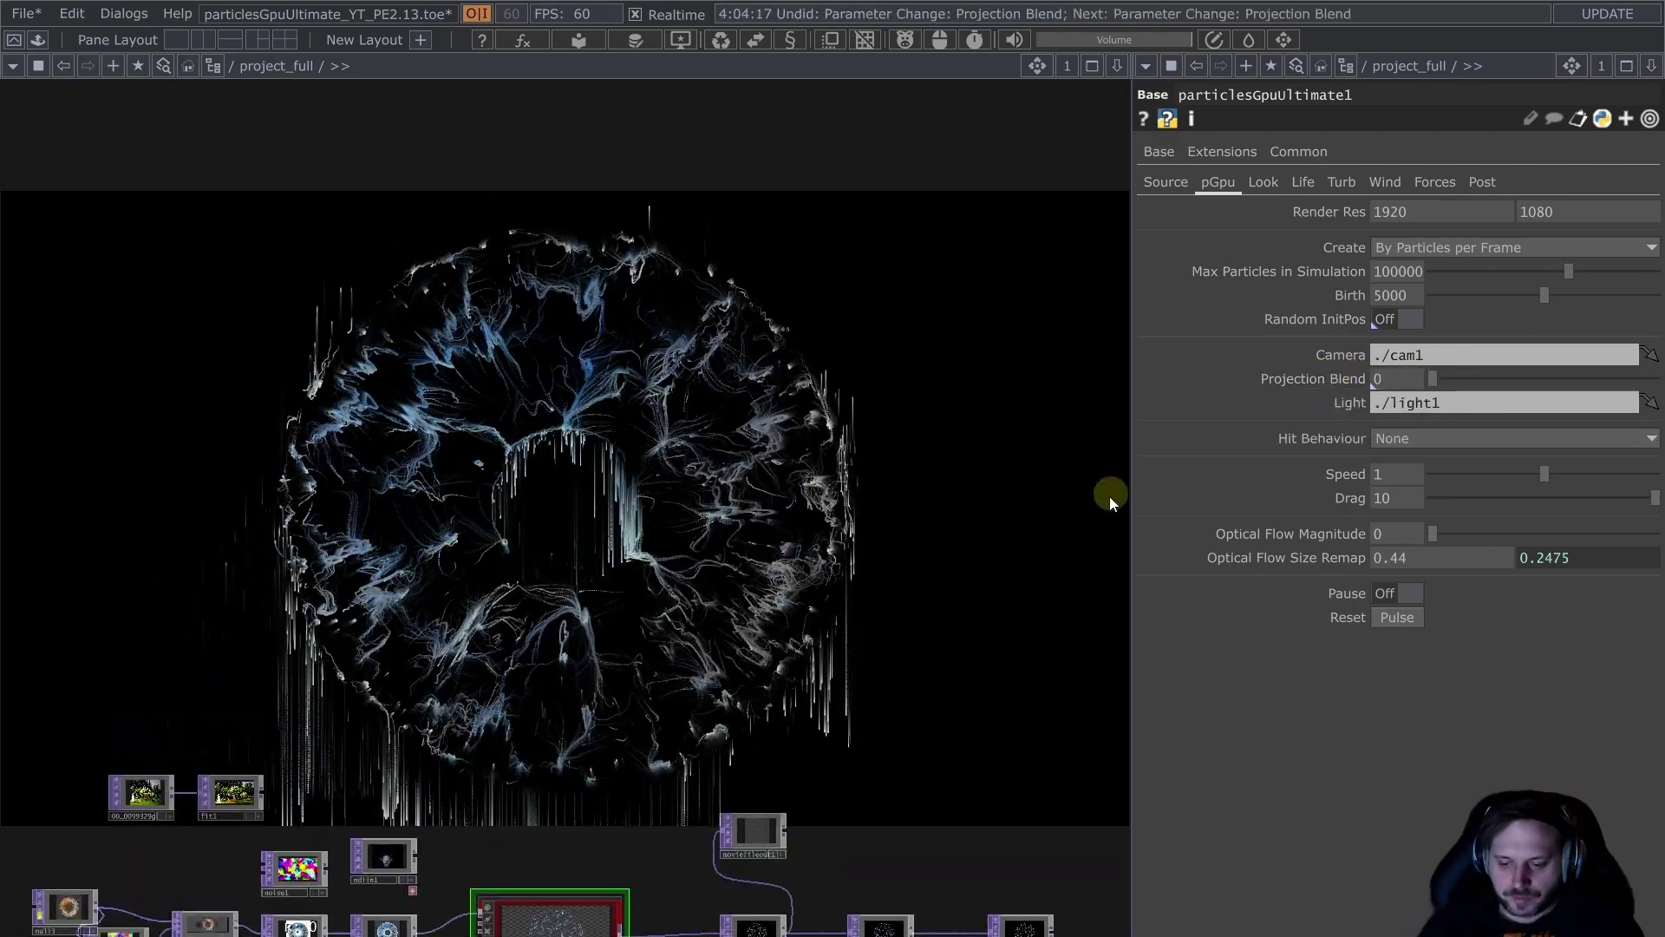
Step: Set Hit Behaviour to Bounce on Contact and Projection Blend to 1, trying and undoing a slower Speed
click(1489, 443)
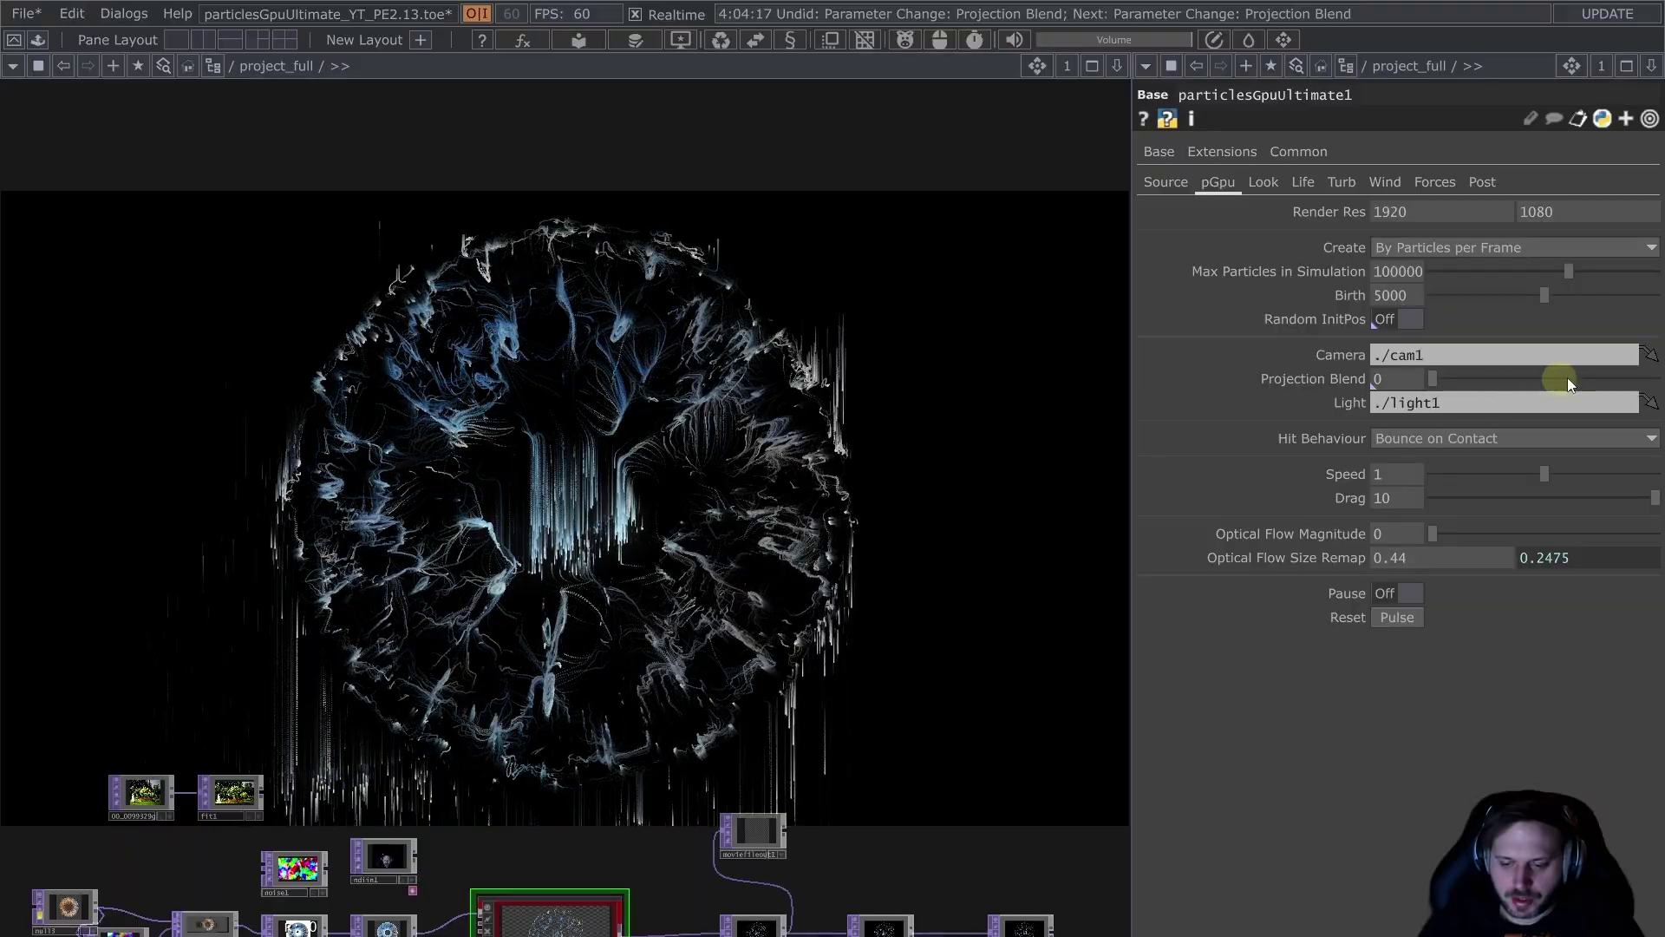
drag(1465, 386, 1656, 386)
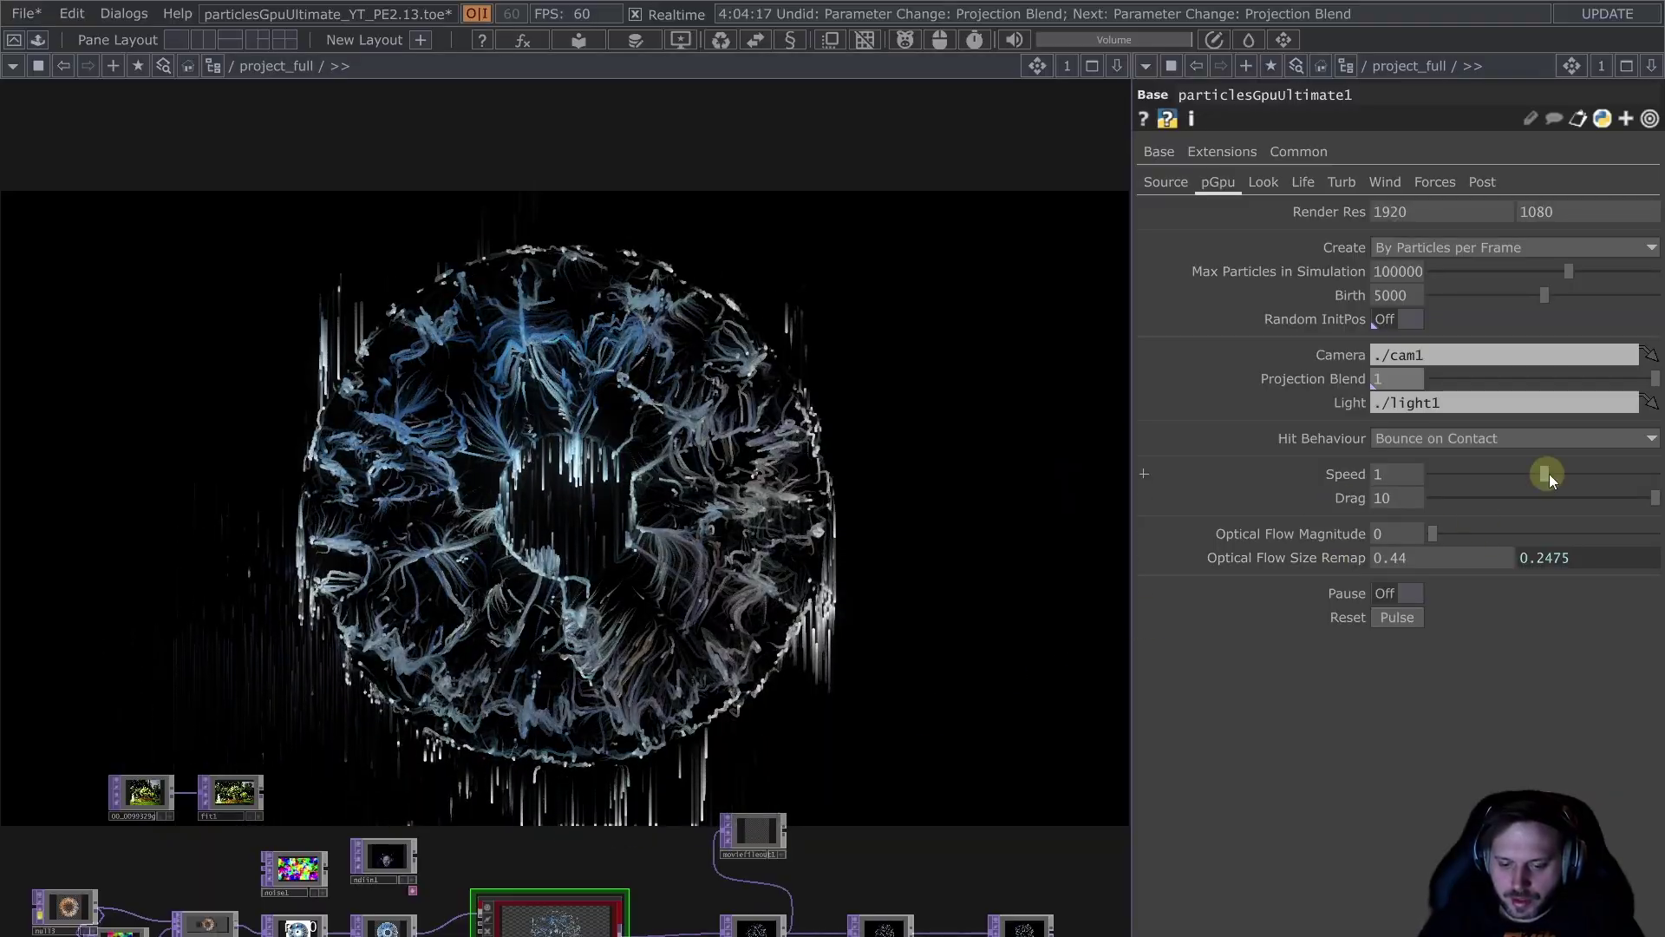
drag(1550, 474, 1480, 494)
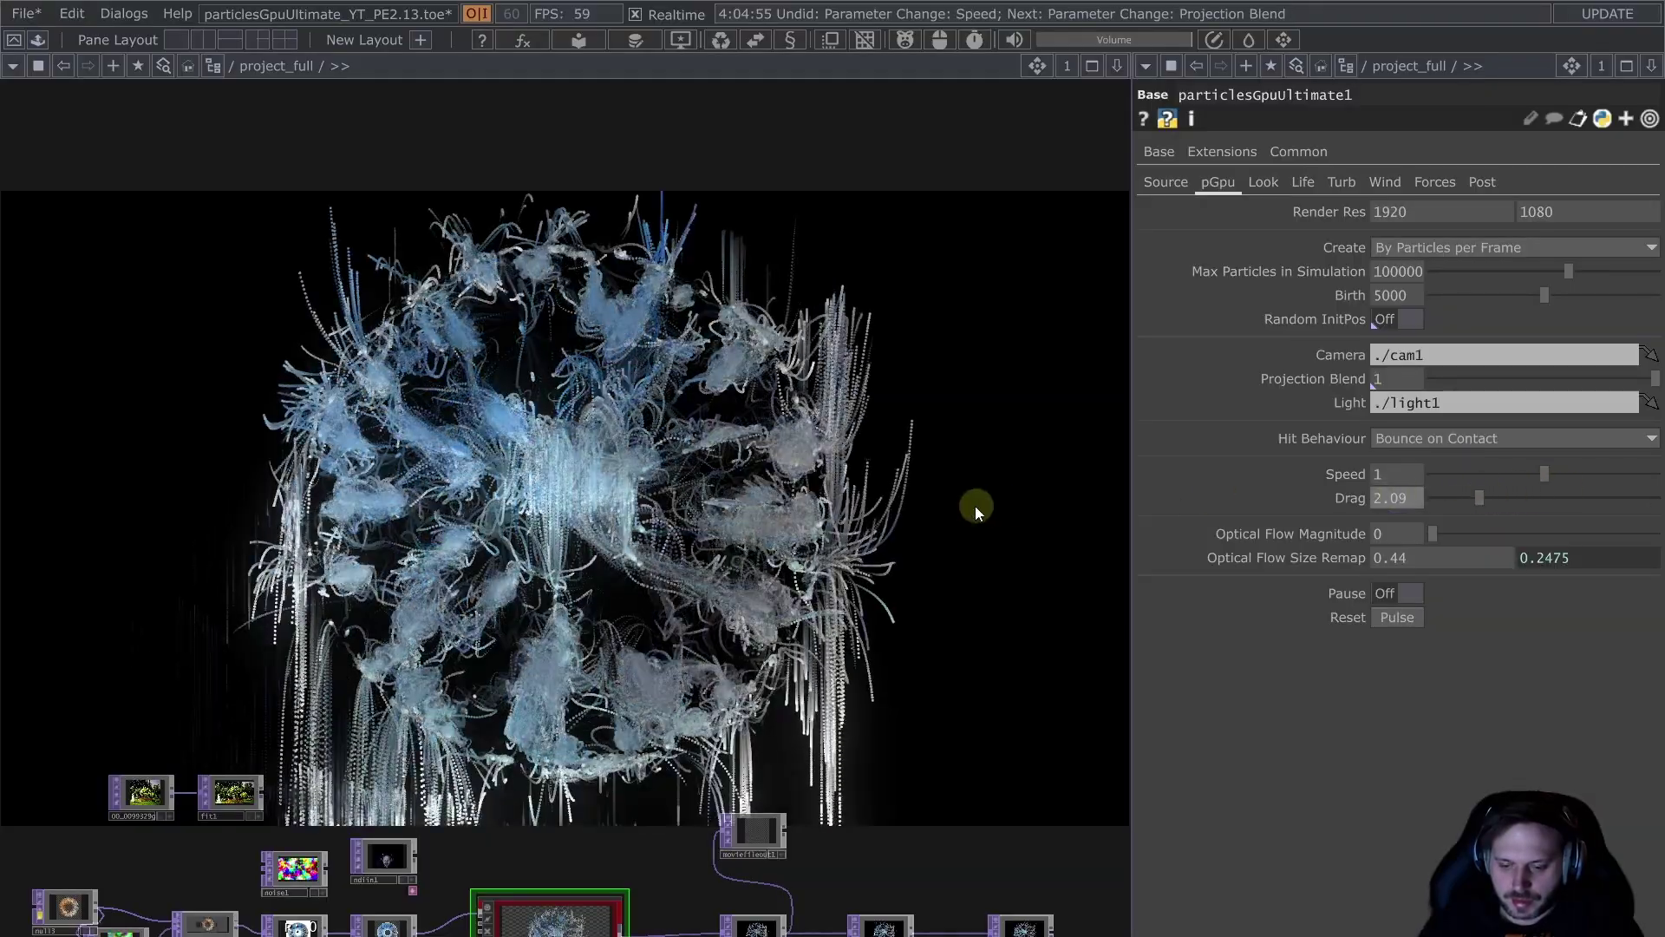
key(ctrl+z)
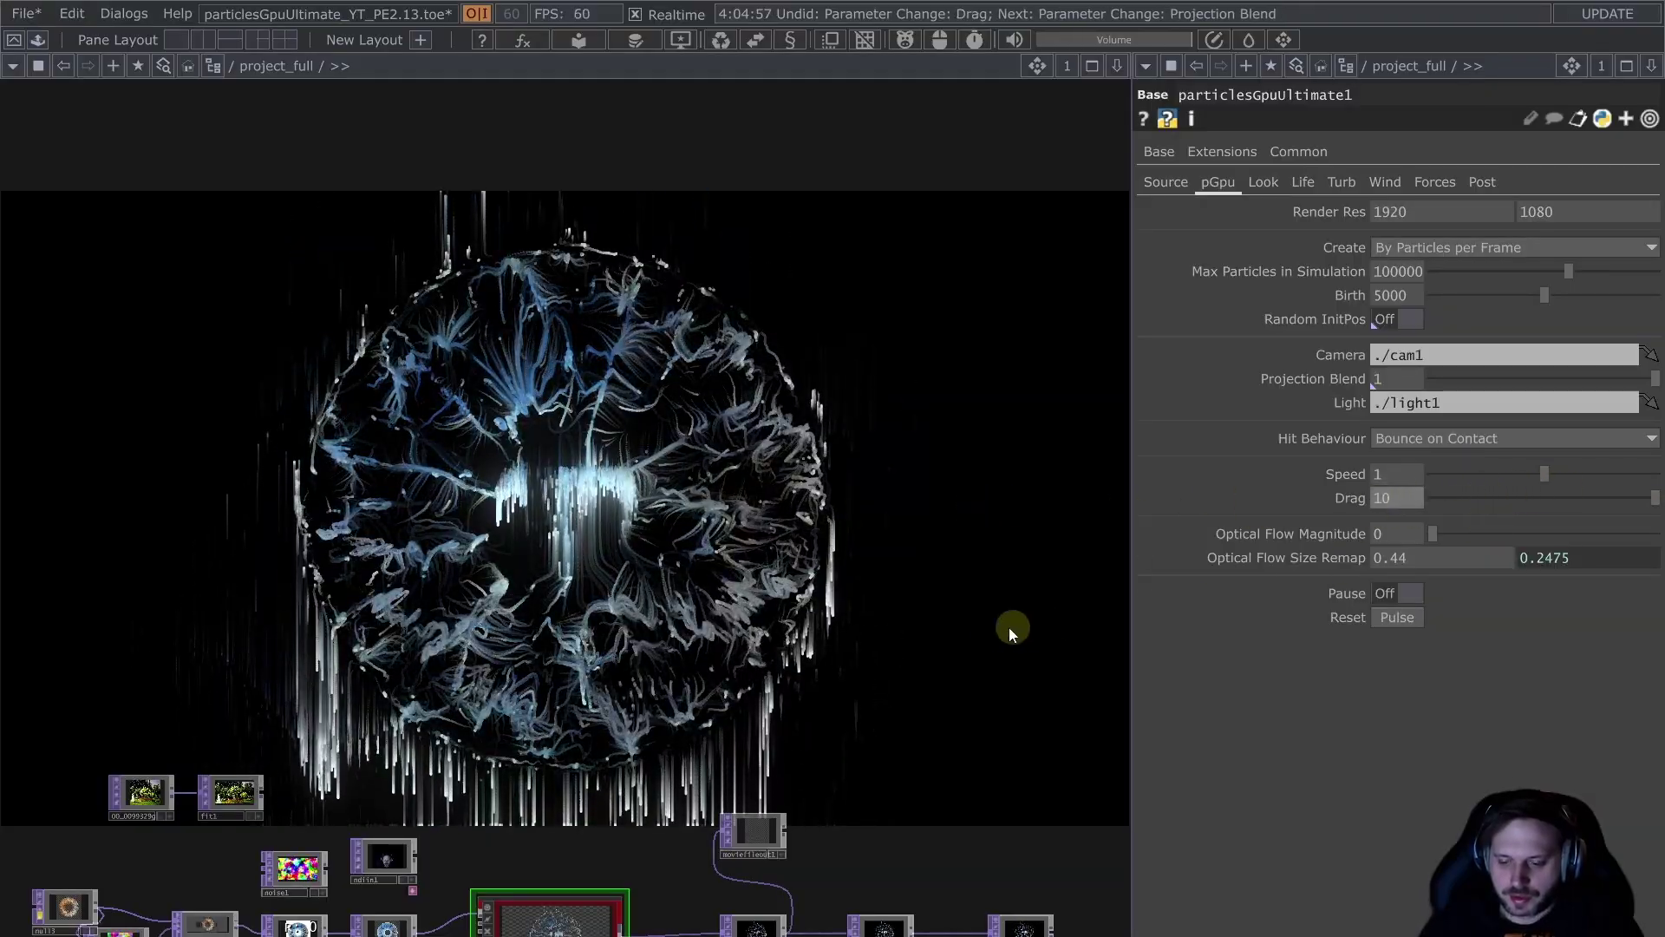
Step: Adjust one more slider, then pause and resume the particle simulation
scroll(974, 513, down, 3)
scroll(531, 800, up, 5)
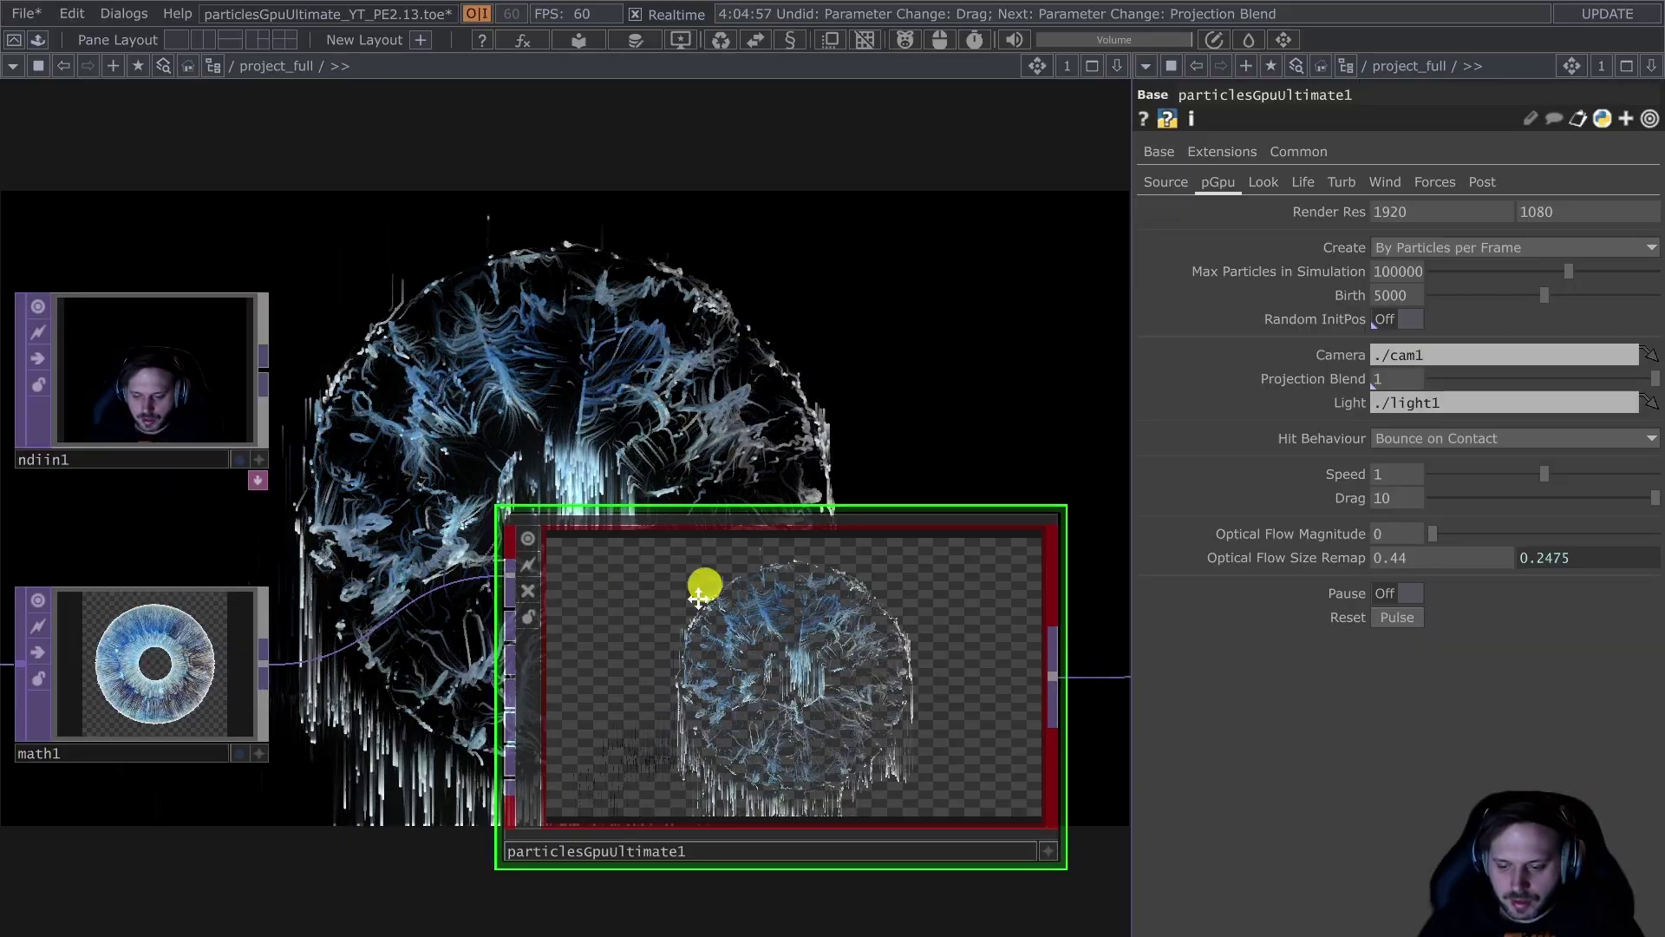
middle_drag(706, 584, 548, 849)
drag(1435, 534, 1382, 550)
click(1409, 596)
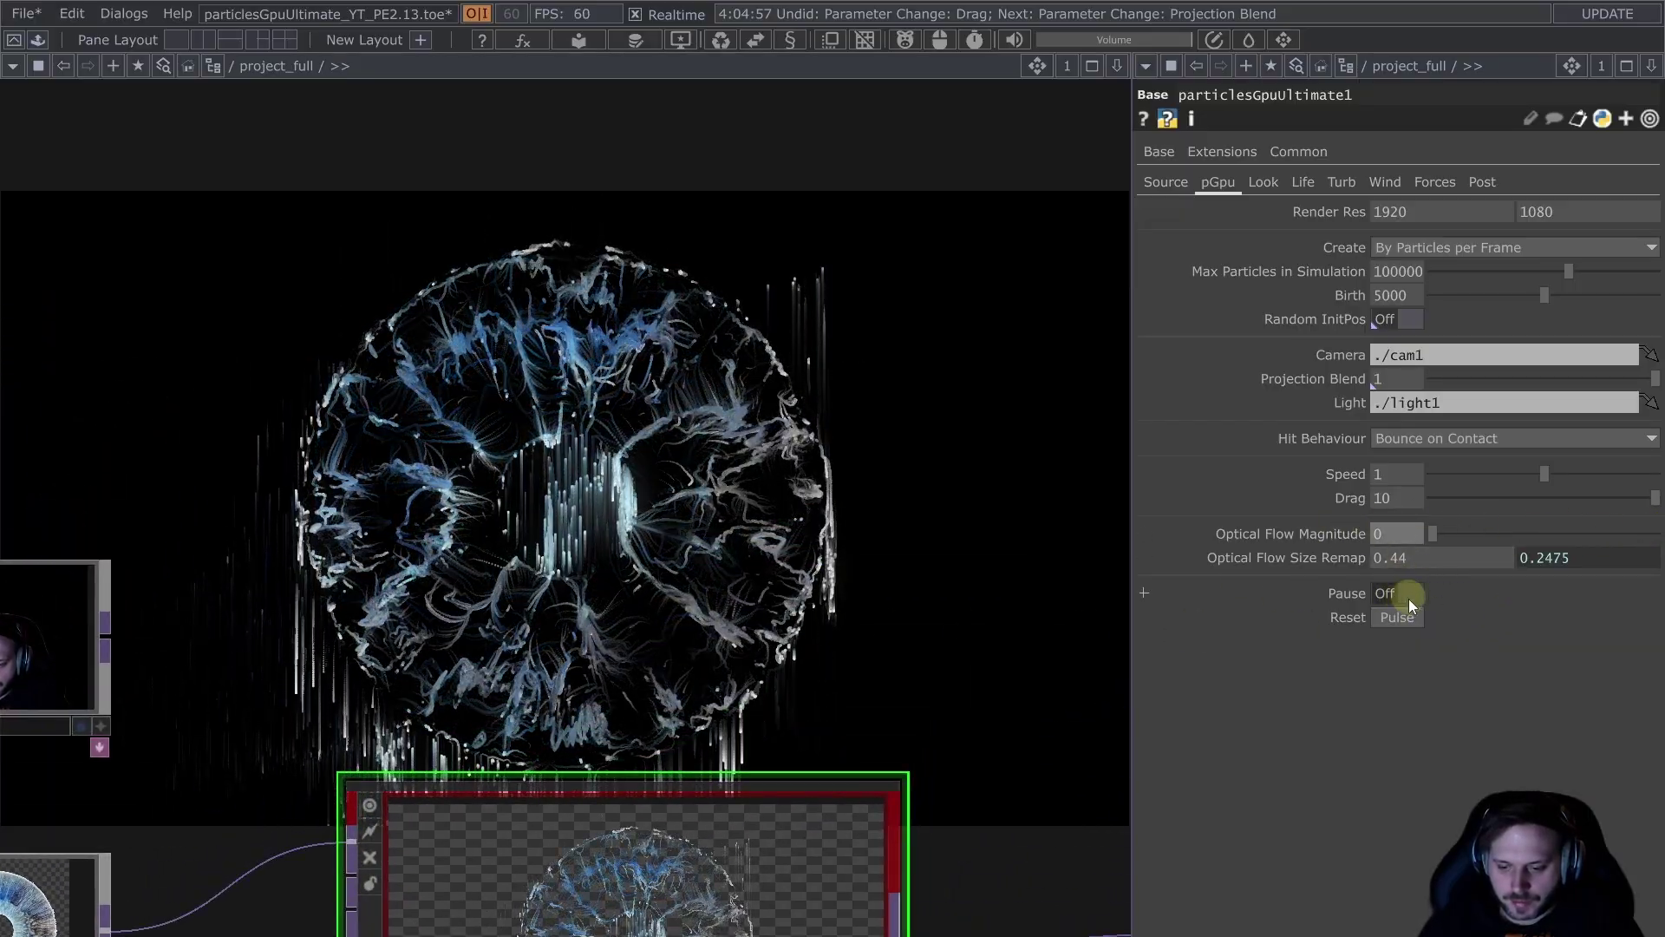
click(1409, 597)
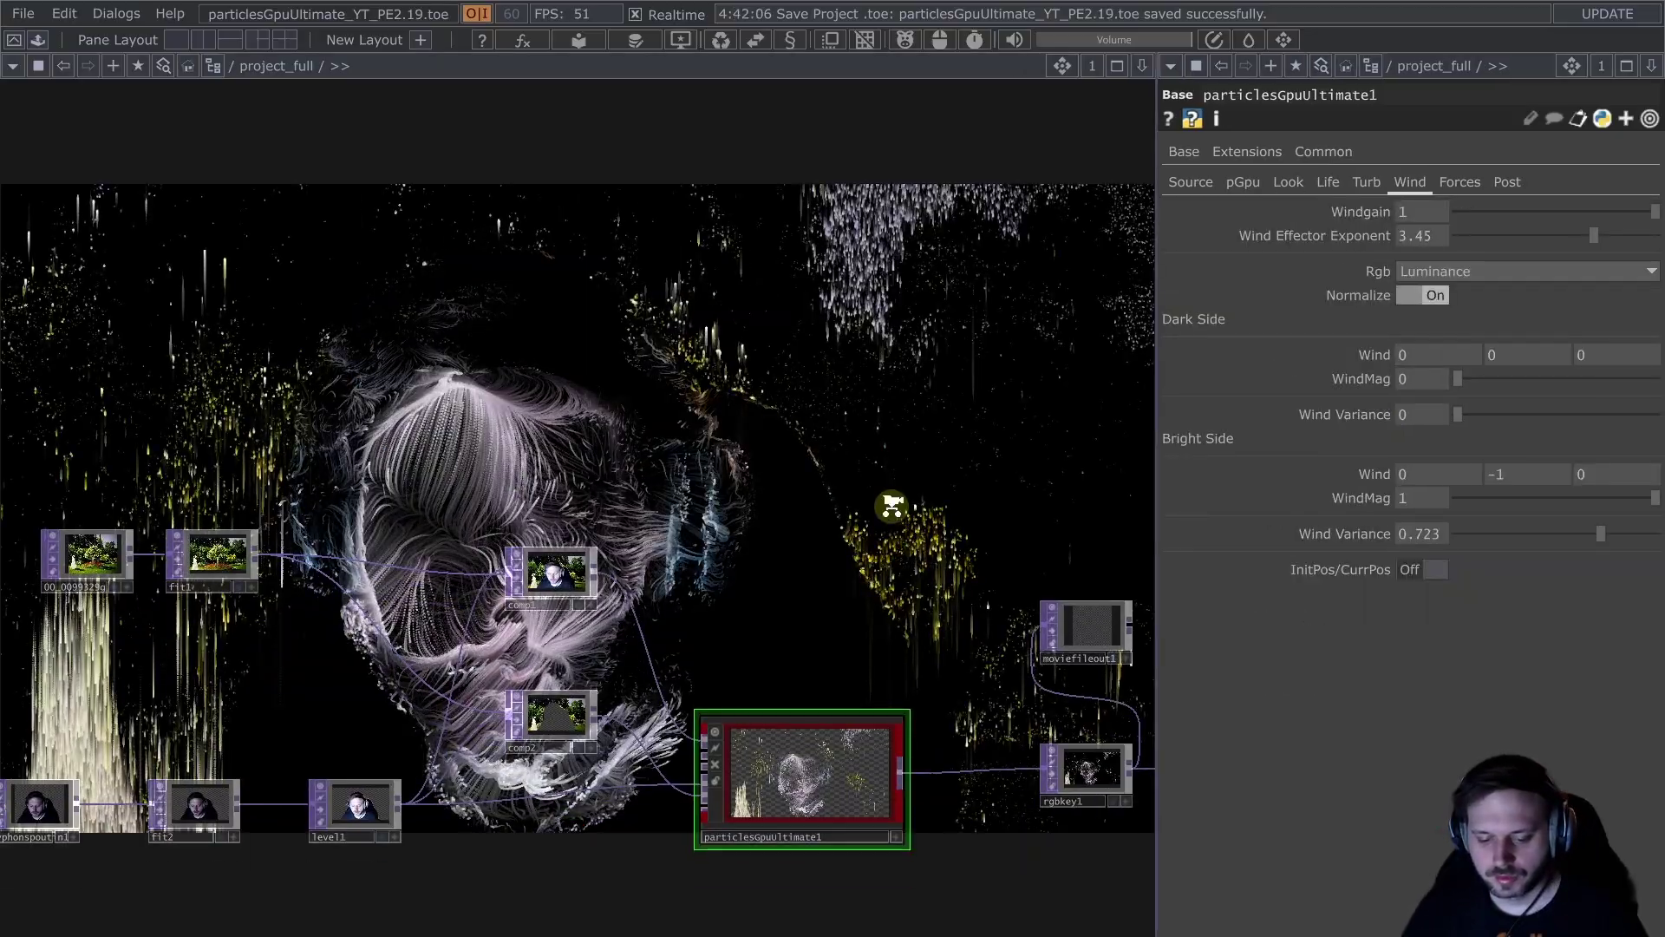
Step: Navigate the PE2.19 network and select comp2 to see how it combines fit1 and level1
scroll(892, 505, down, 3)
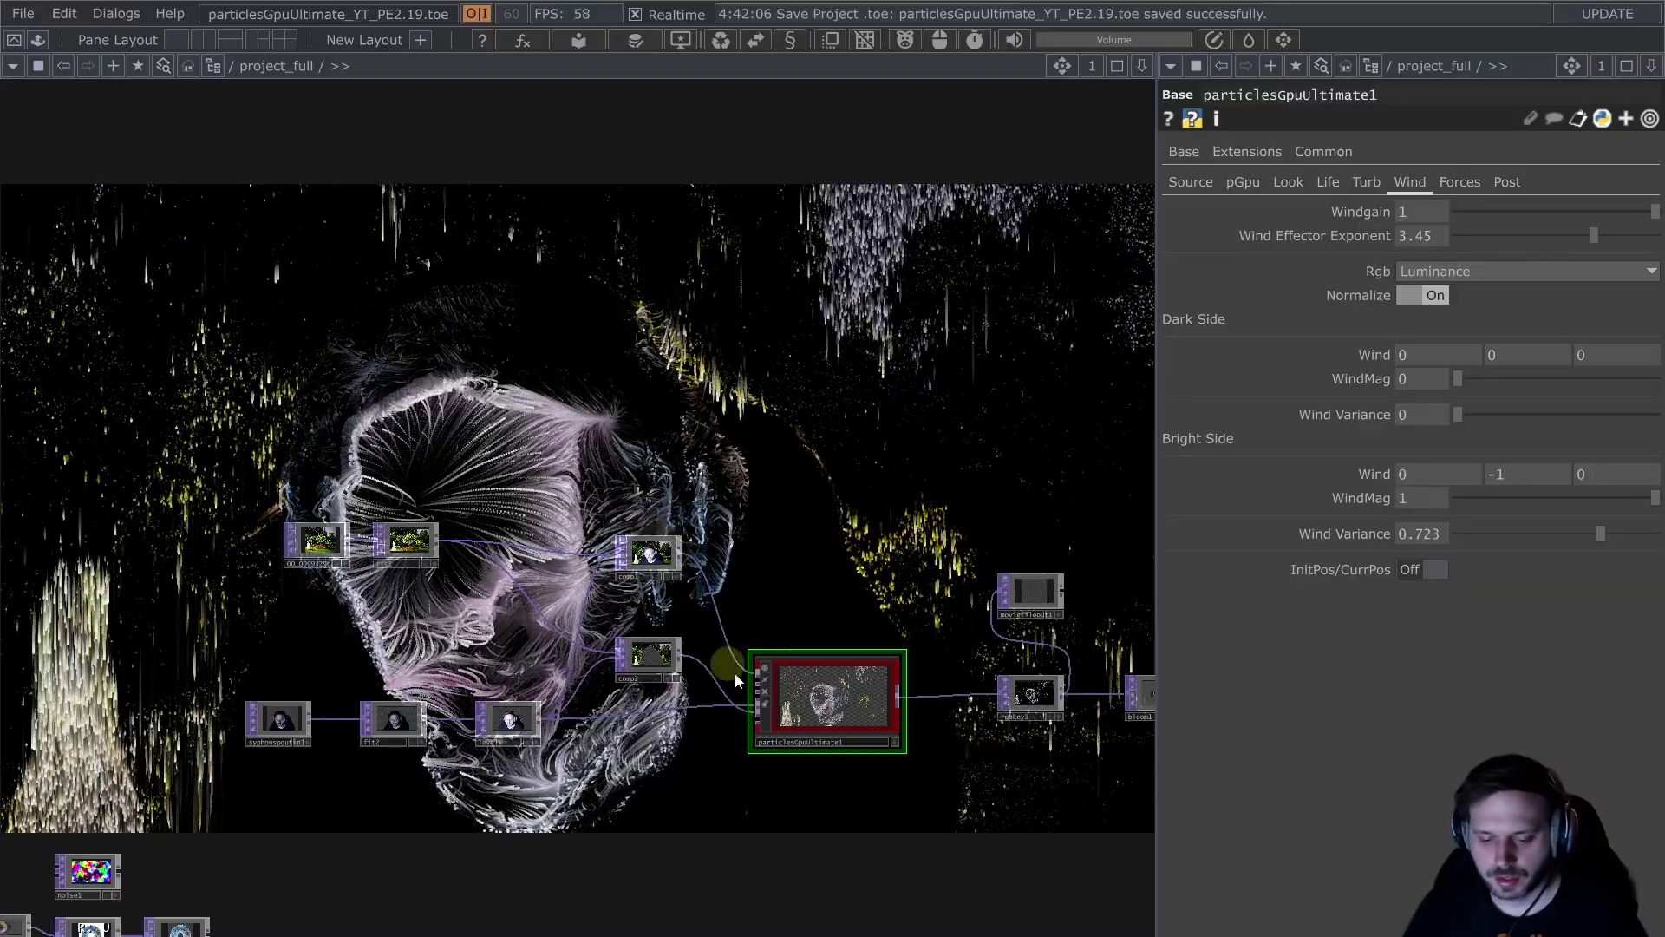
drag(733, 694, 634, 633)
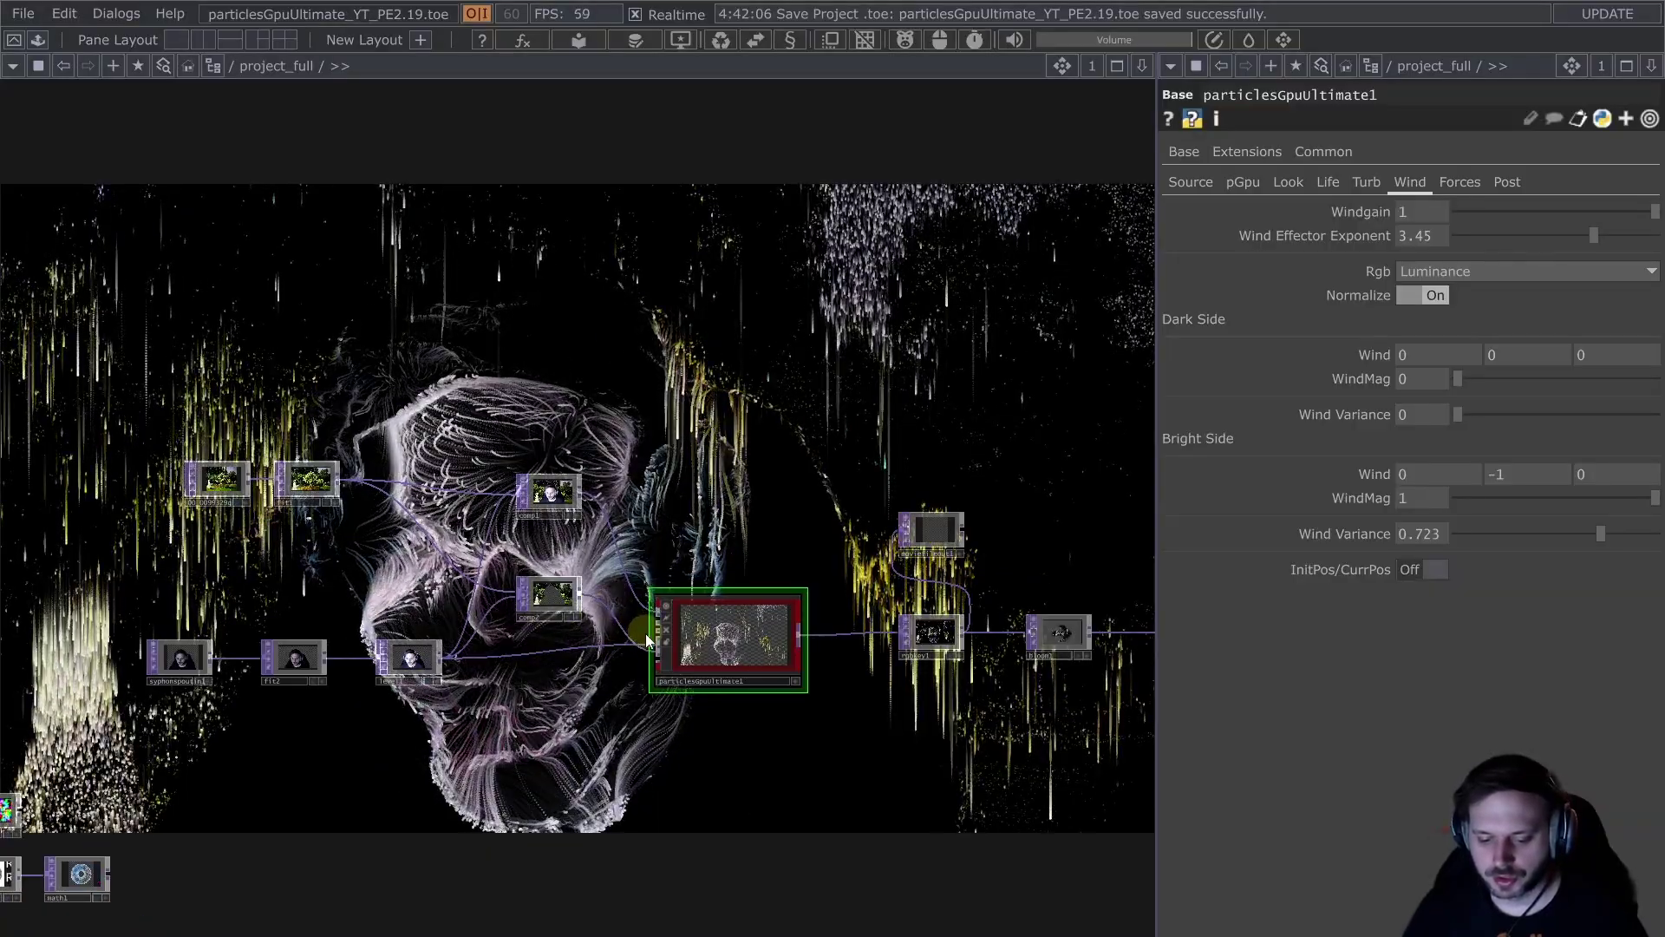
scroll(649, 642, up, 5)
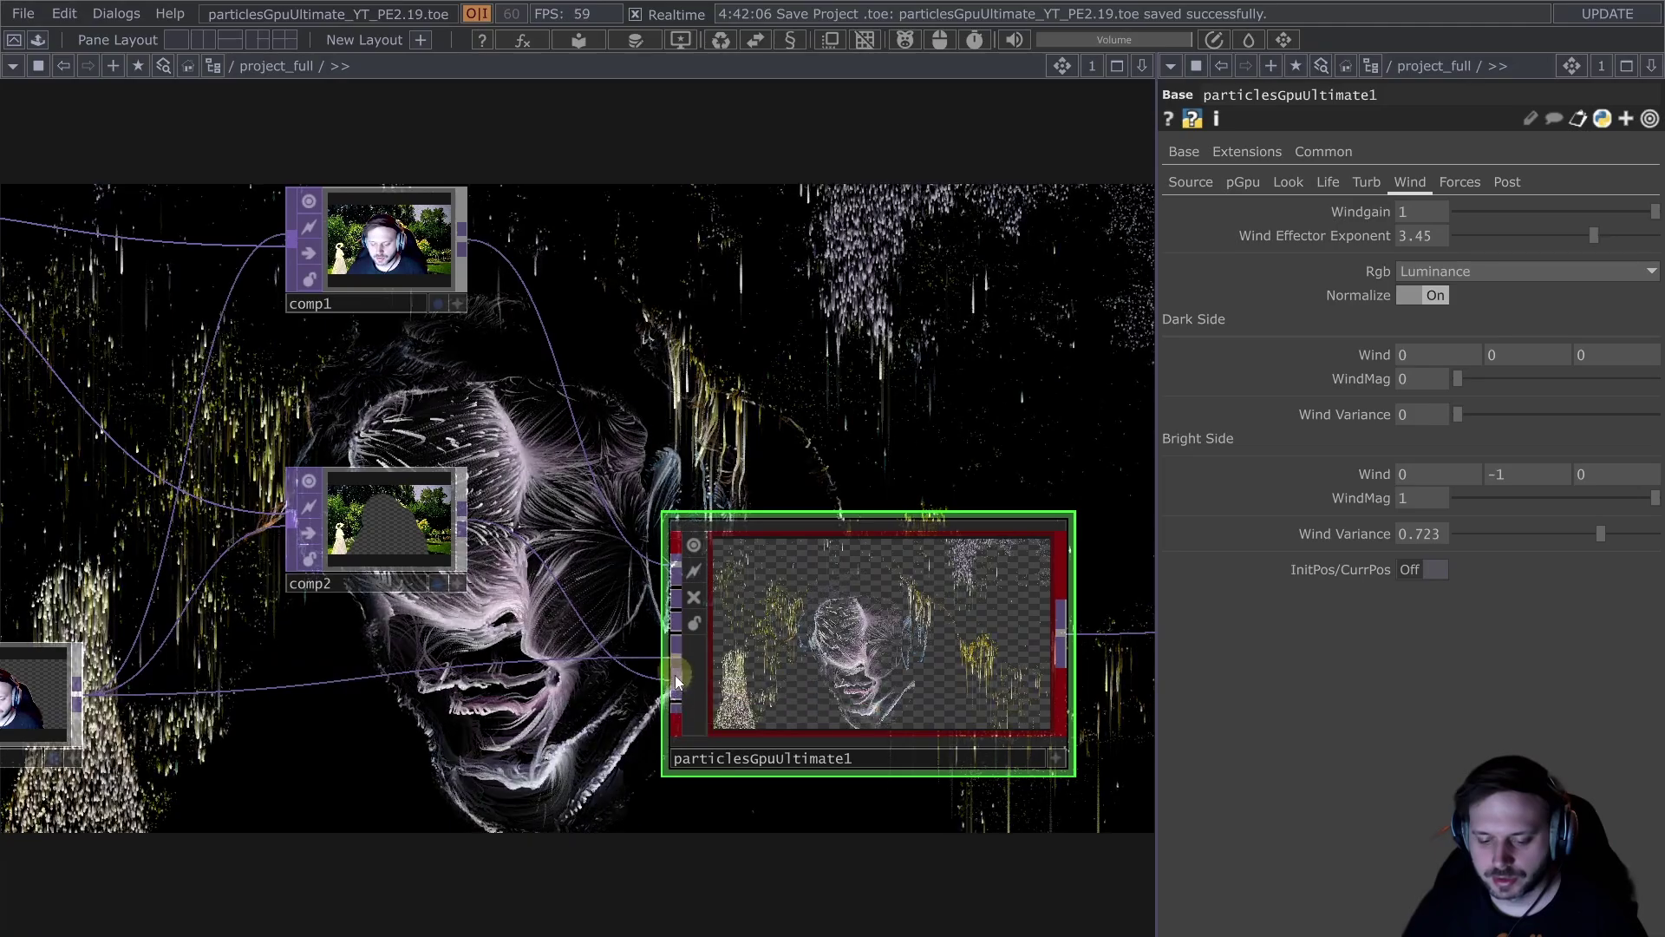
scroll(675, 680, down, 2)
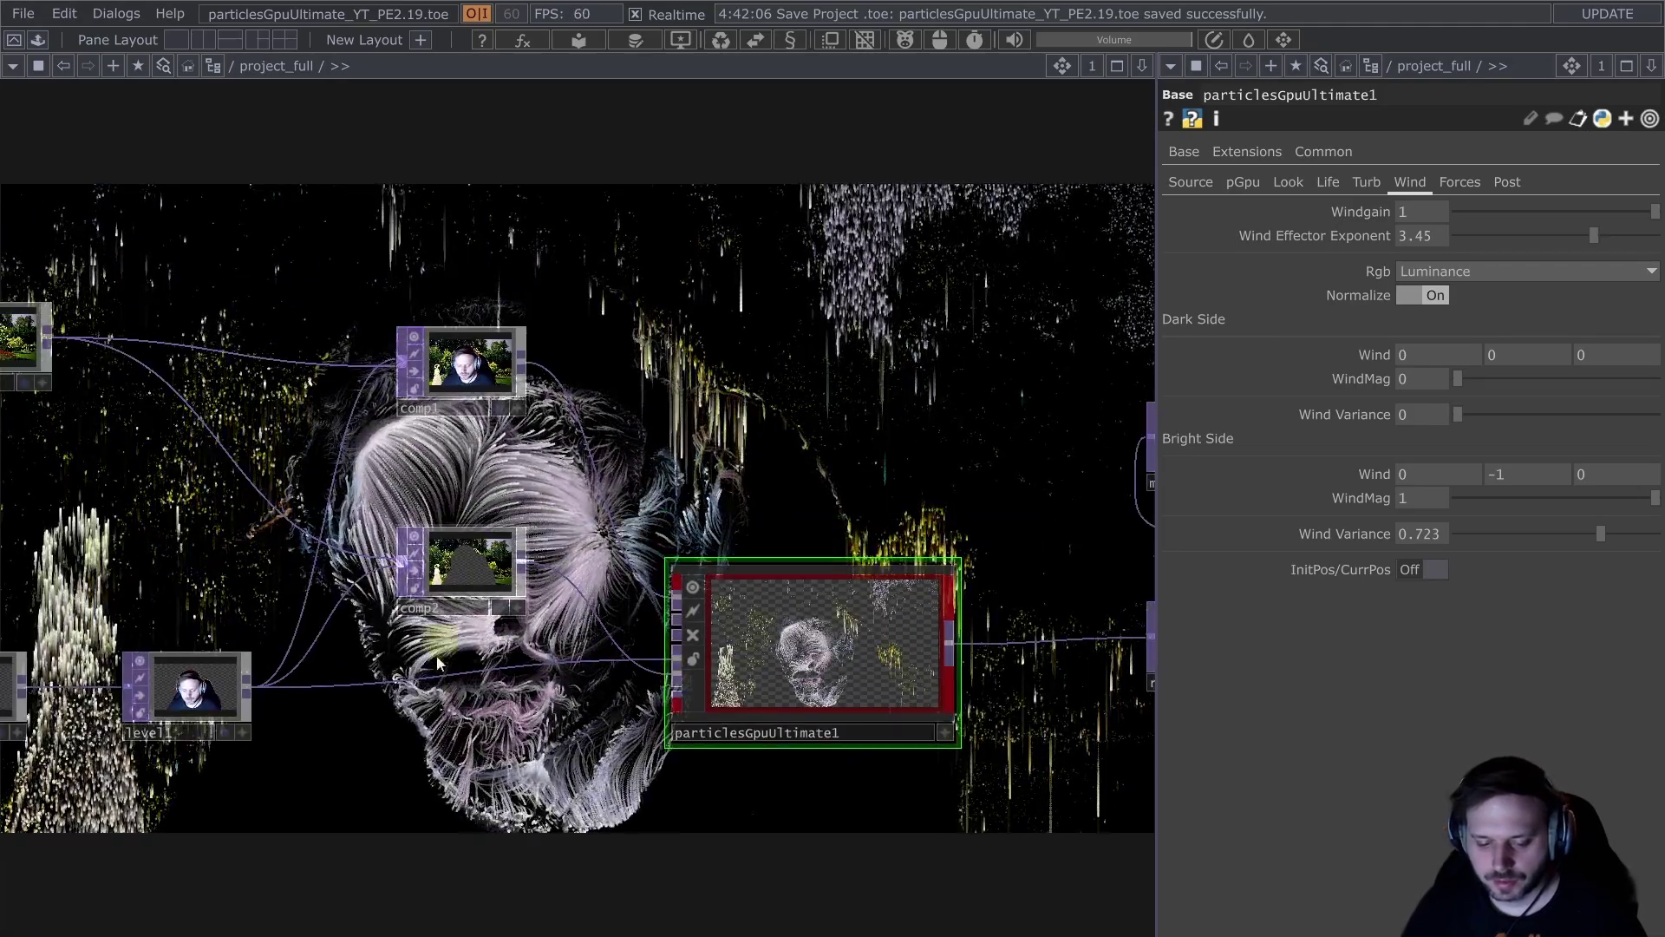
scroll(774, 708, left, 5)
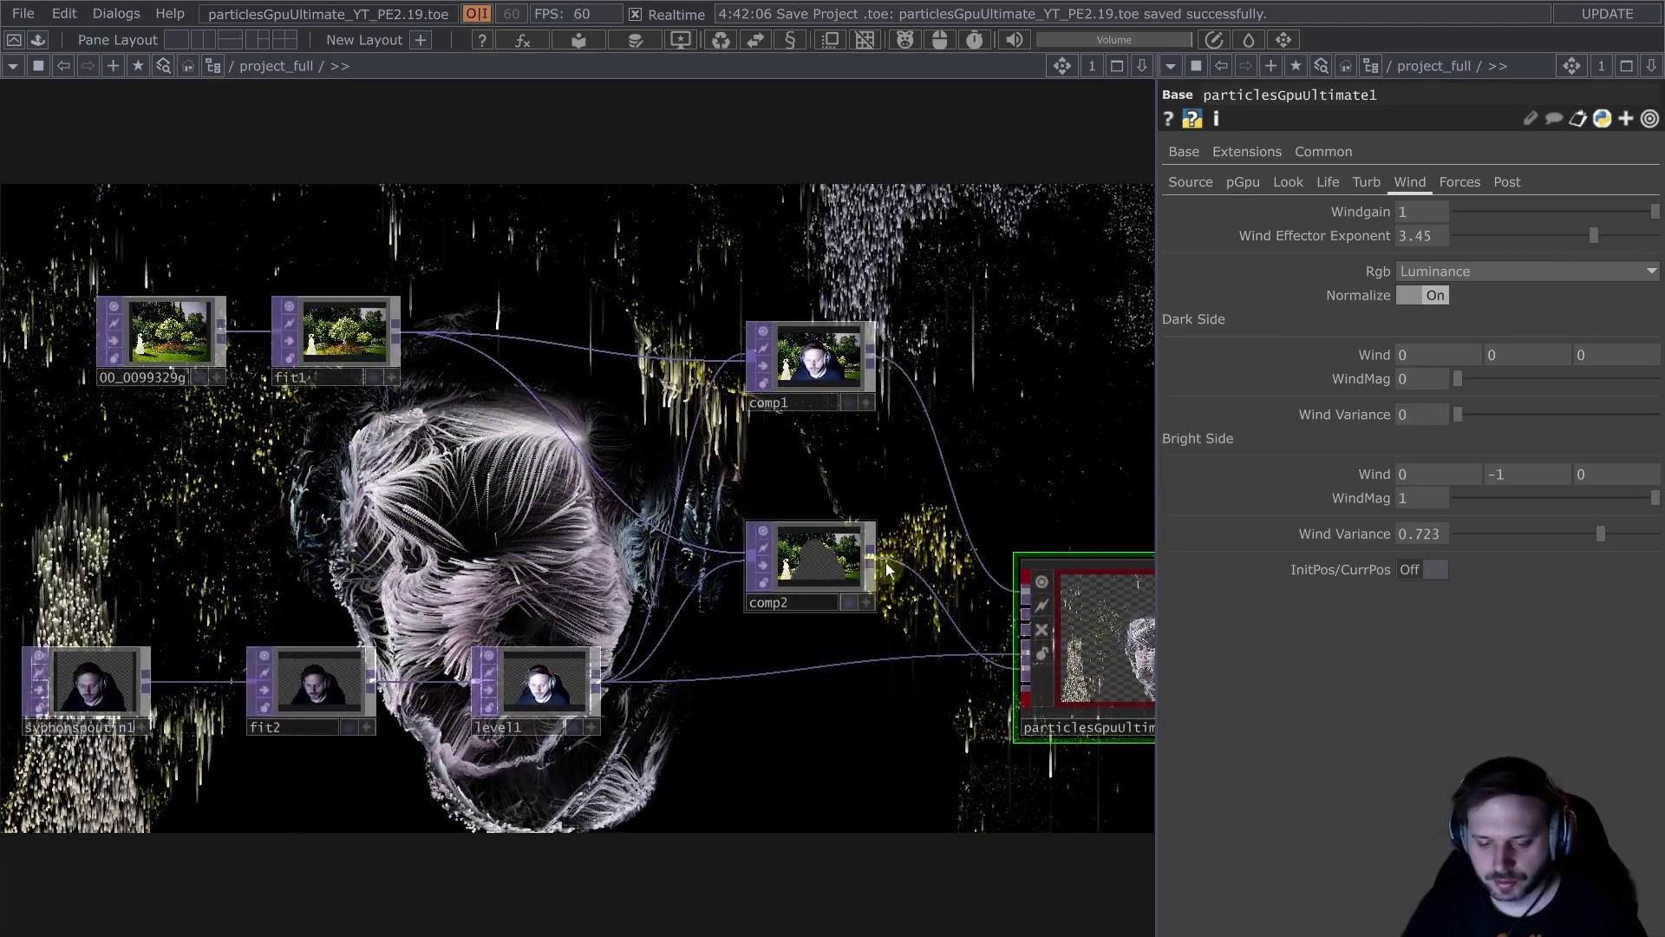
click(758, 557)
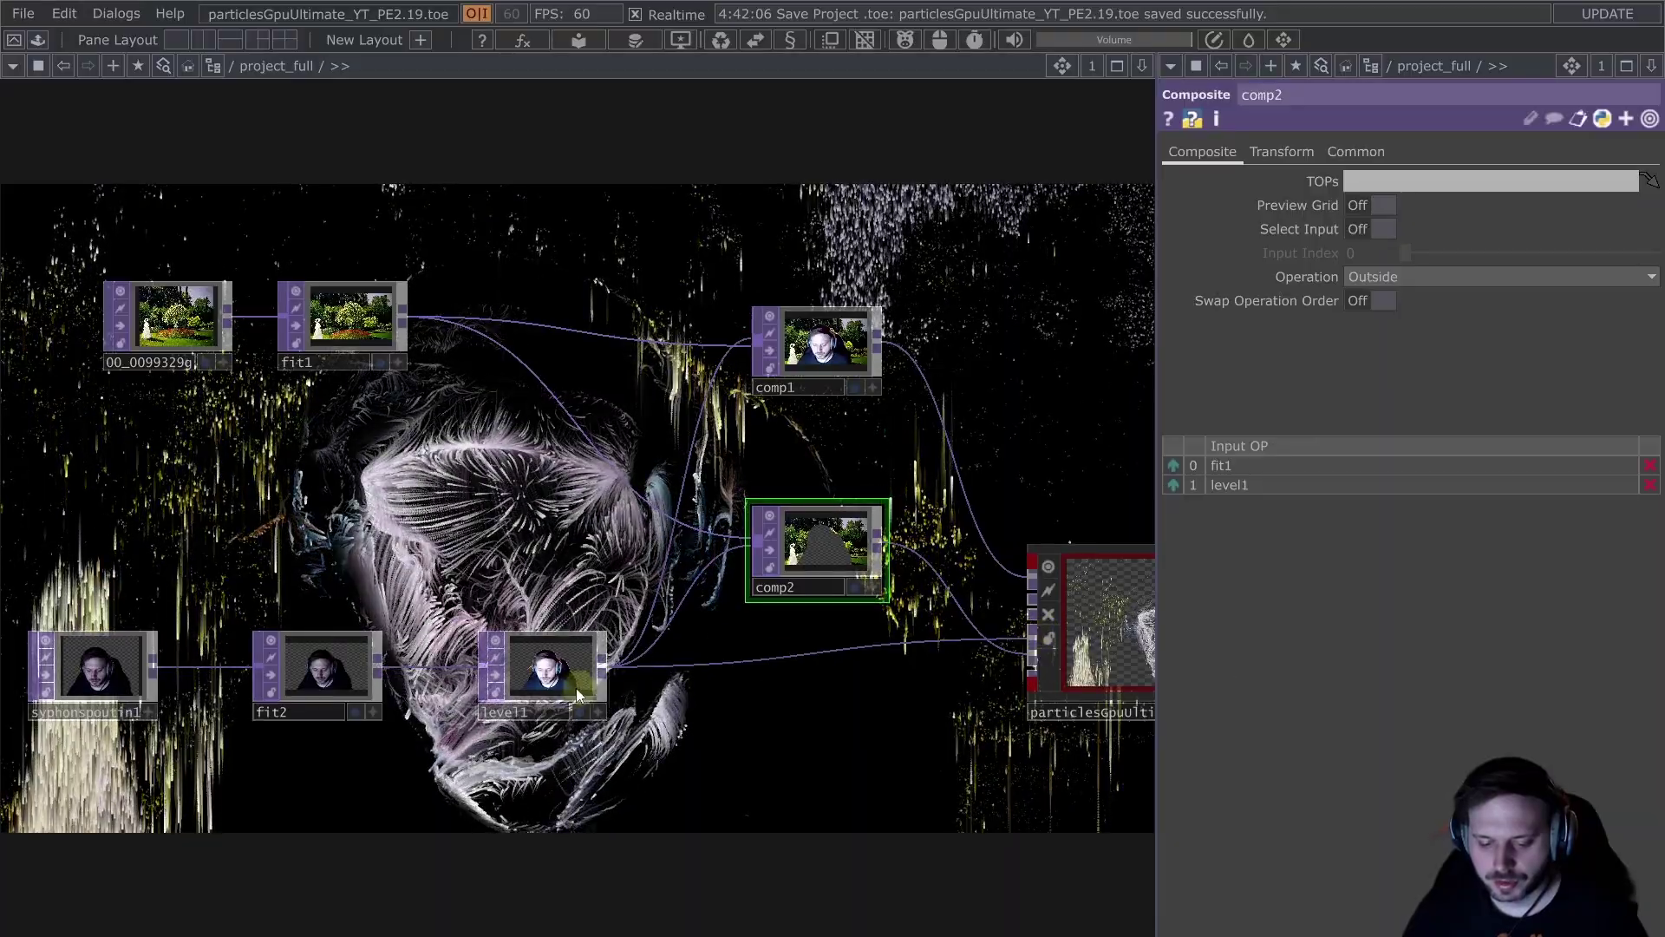
scroll(570, 716, up, 6)
scroll(570, 715, down, 8)
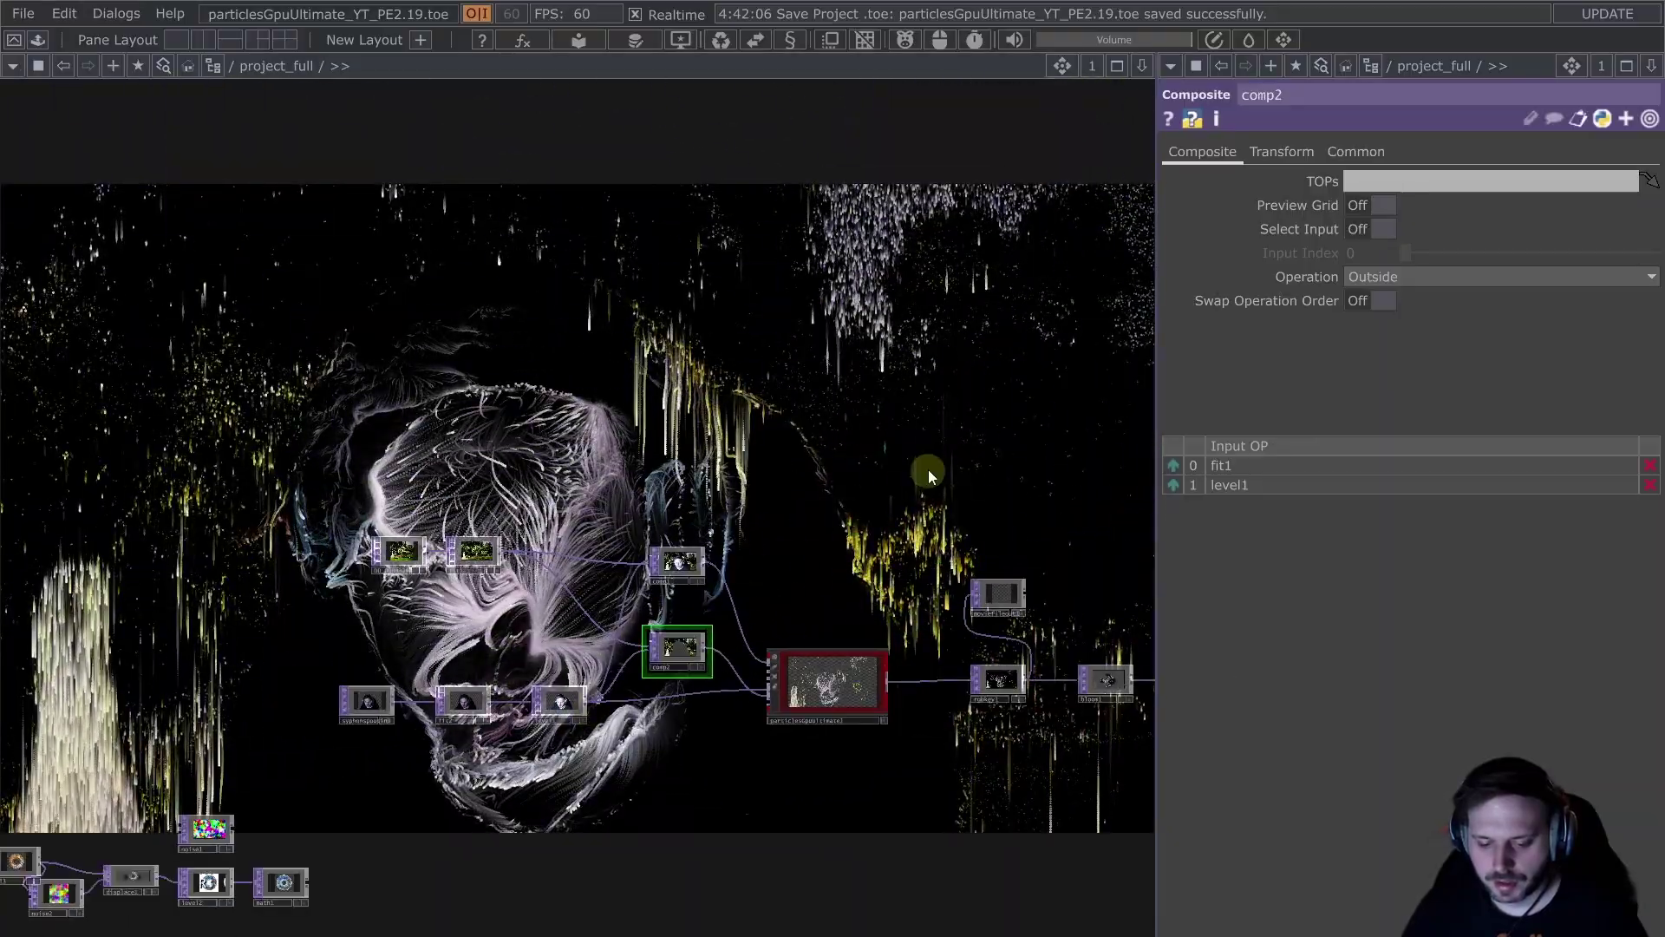
scroll(740, 595, up, 2)
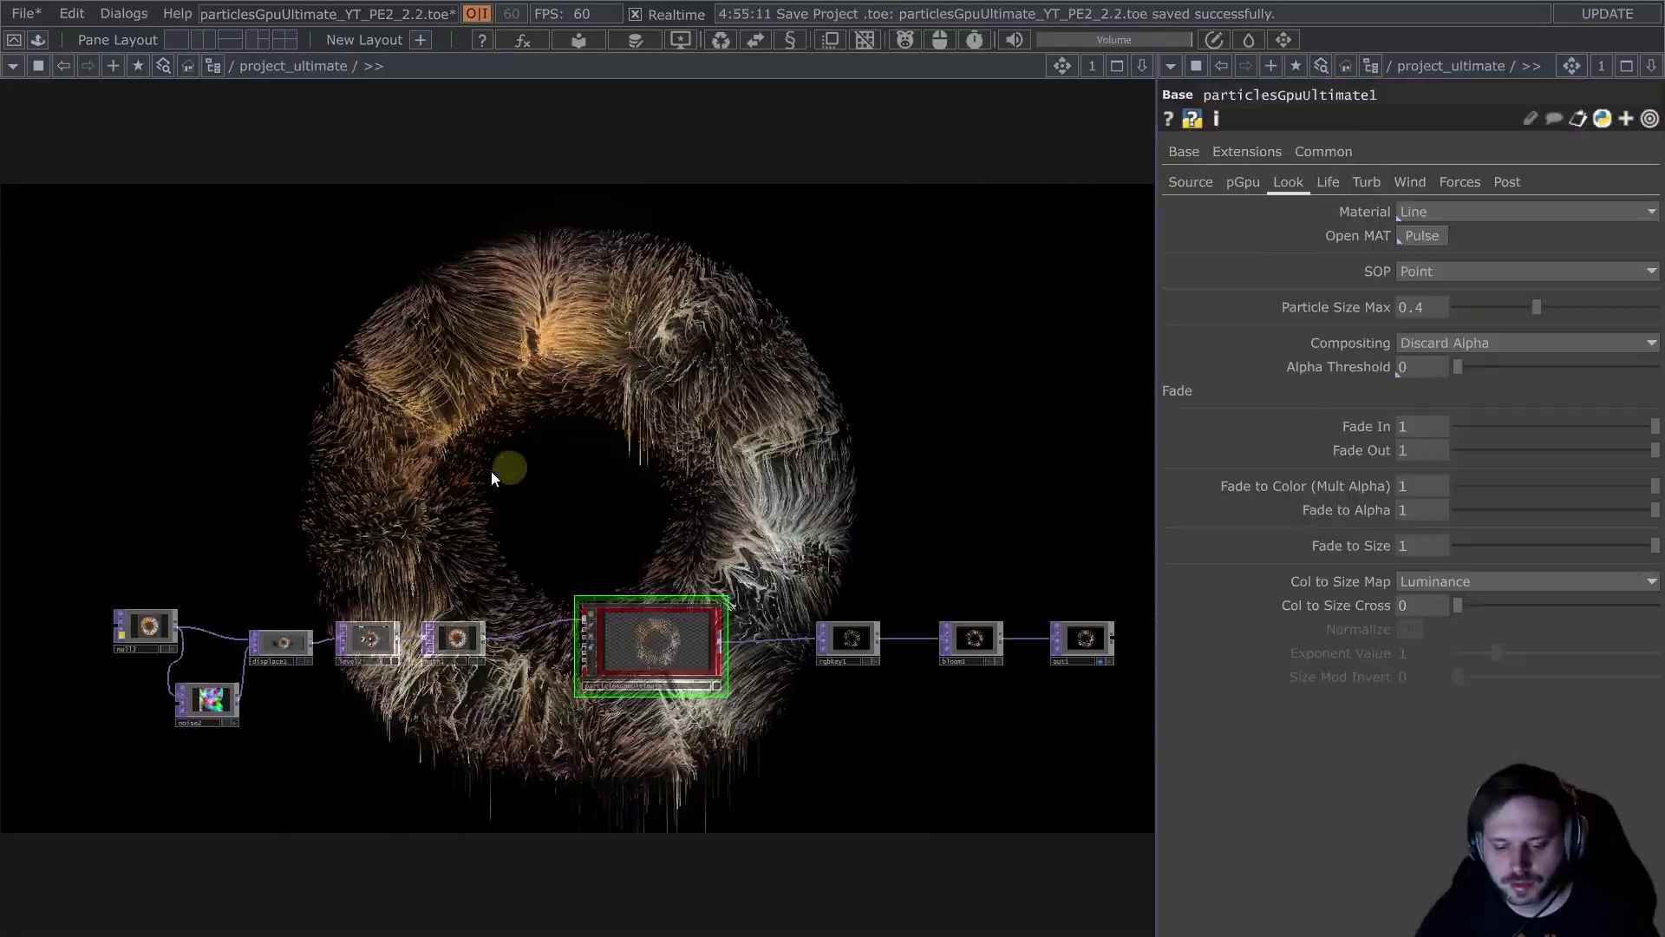
Step: Select the level2 Level TOP to view its Pre settings, with Invert at 1
click(367, 648)
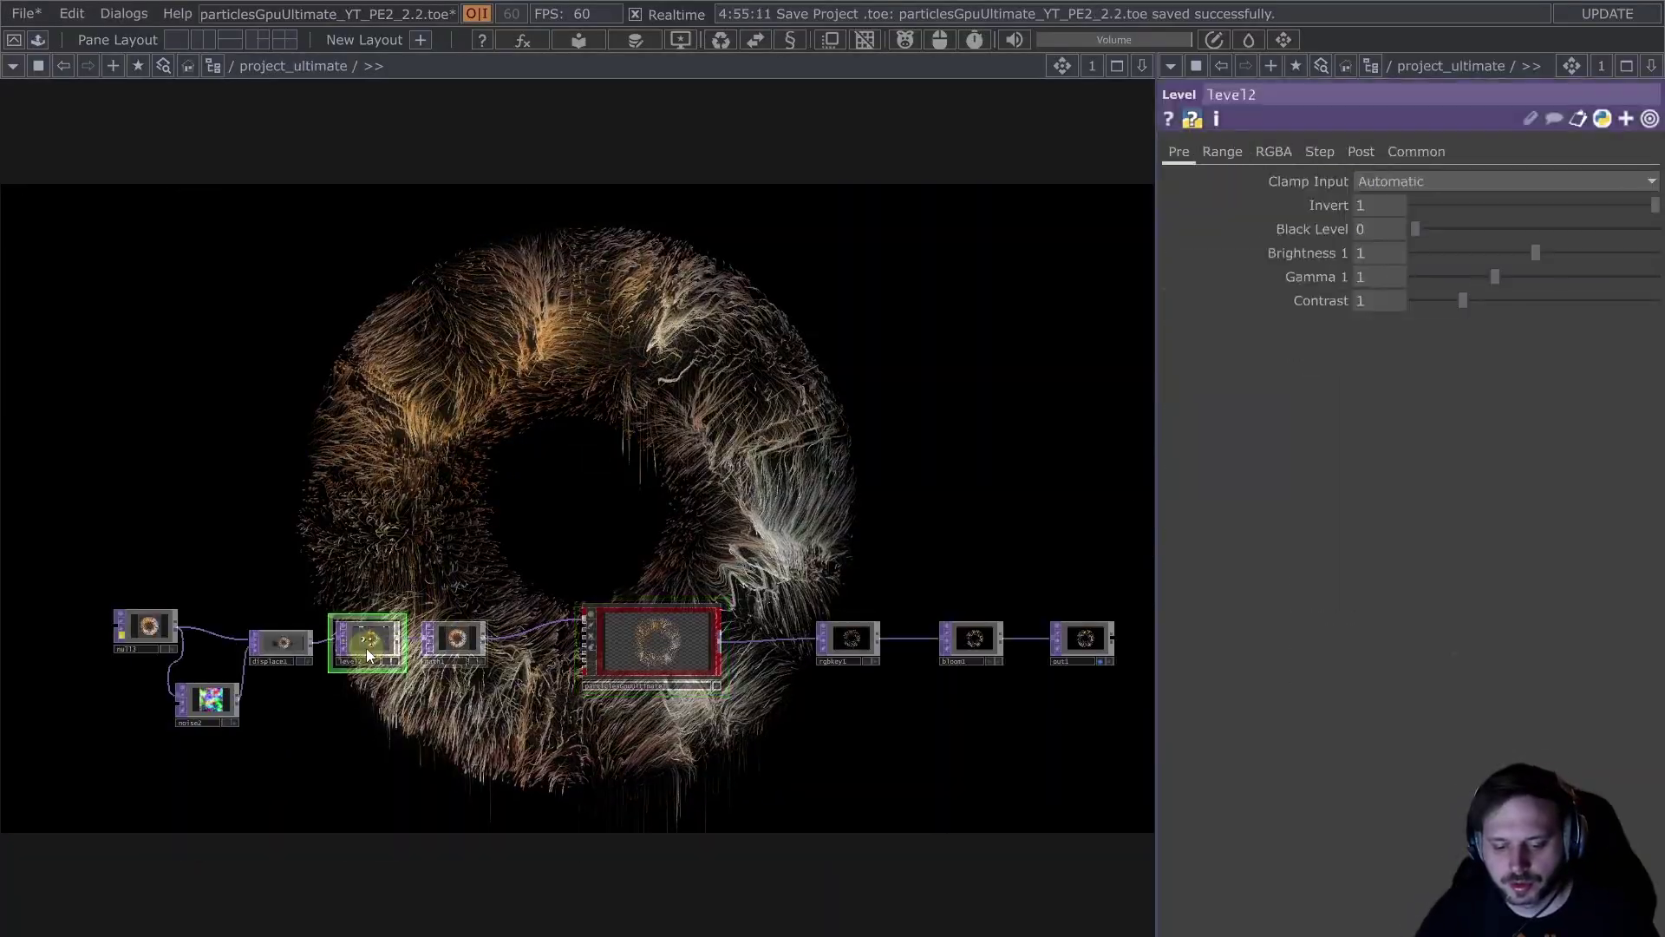